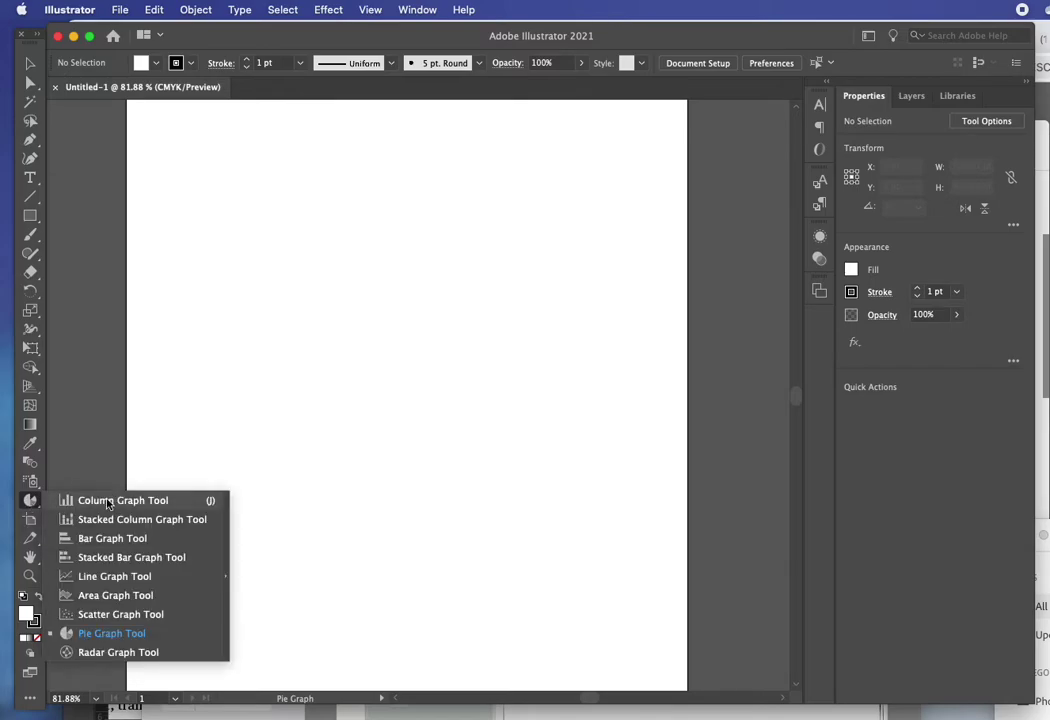
Step: Look through the available graph tools and choose the Pie Graph tool
{"action": "left_click", "coordinate": [107, 502]}
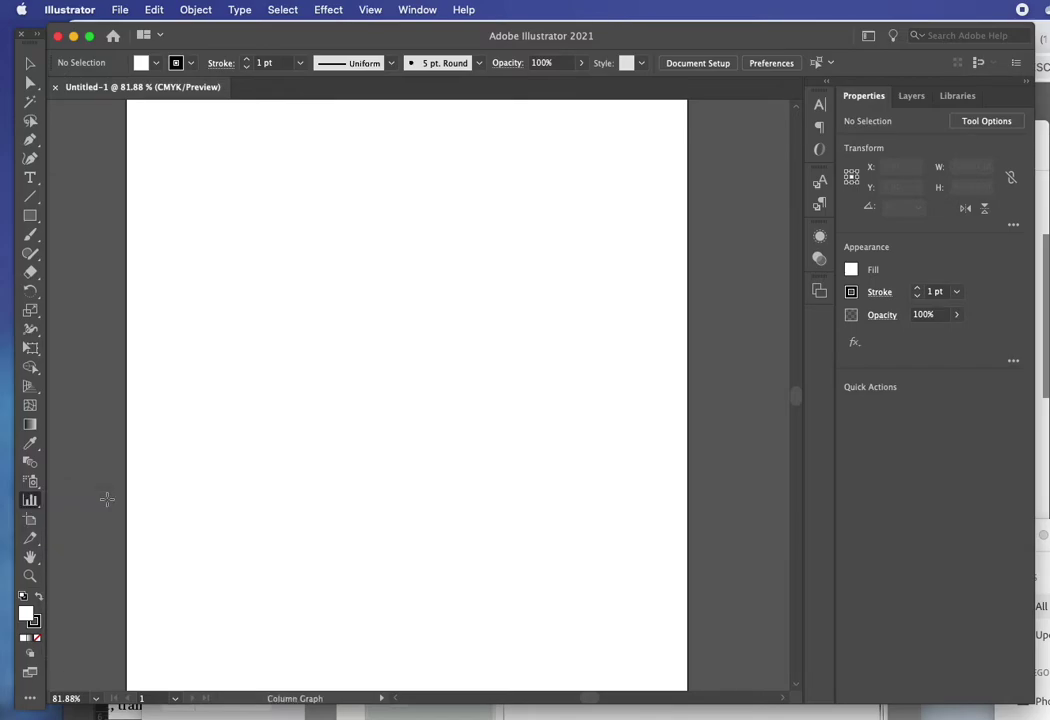
{"action": "left_click", "coordinate": [30, 503]}
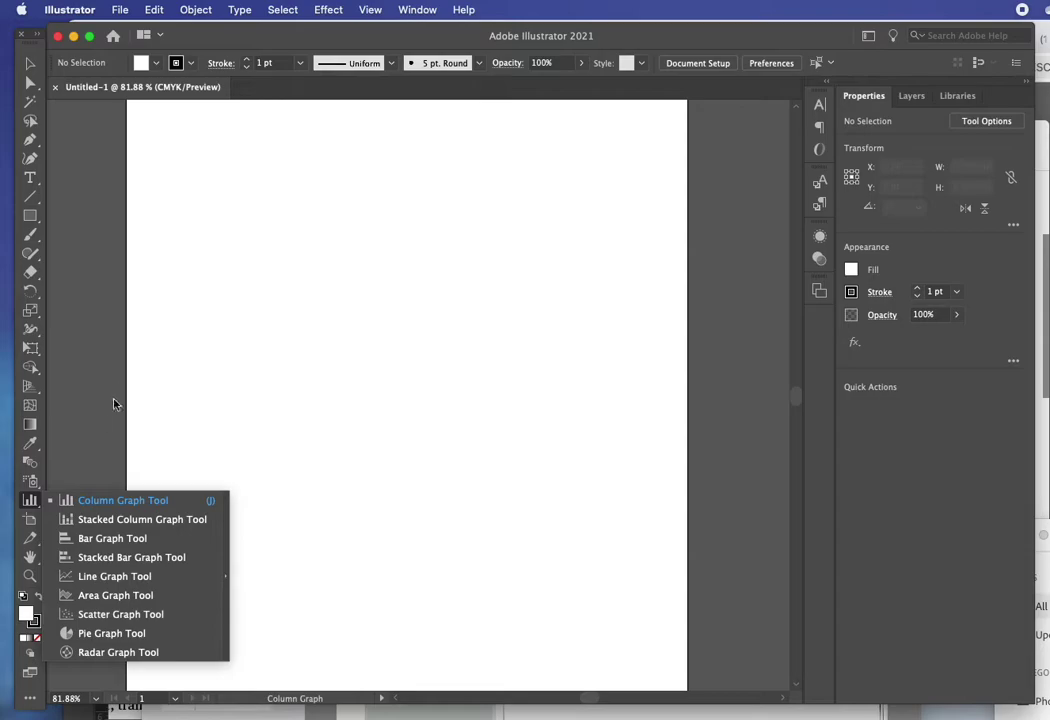
{"action": "left_click", "coordinate": [100, 633]}
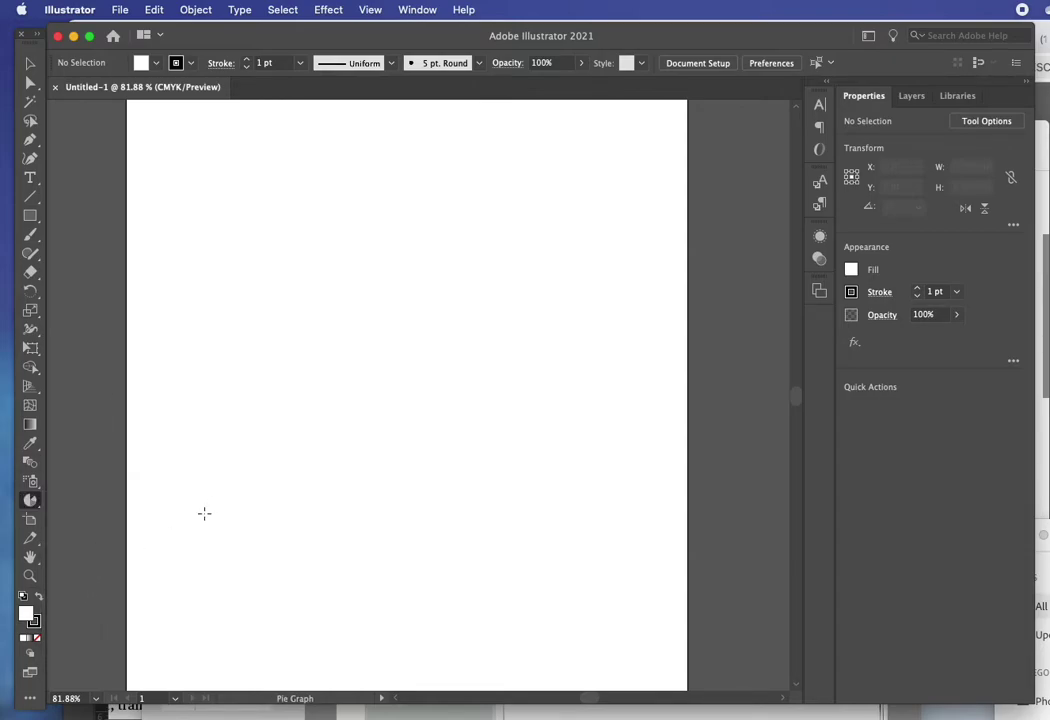
Step: Check whether the Basic or Advanced toolbar layout is in use among the toolbar options
{"action": "left_click", "coordinate": [372, 10]}
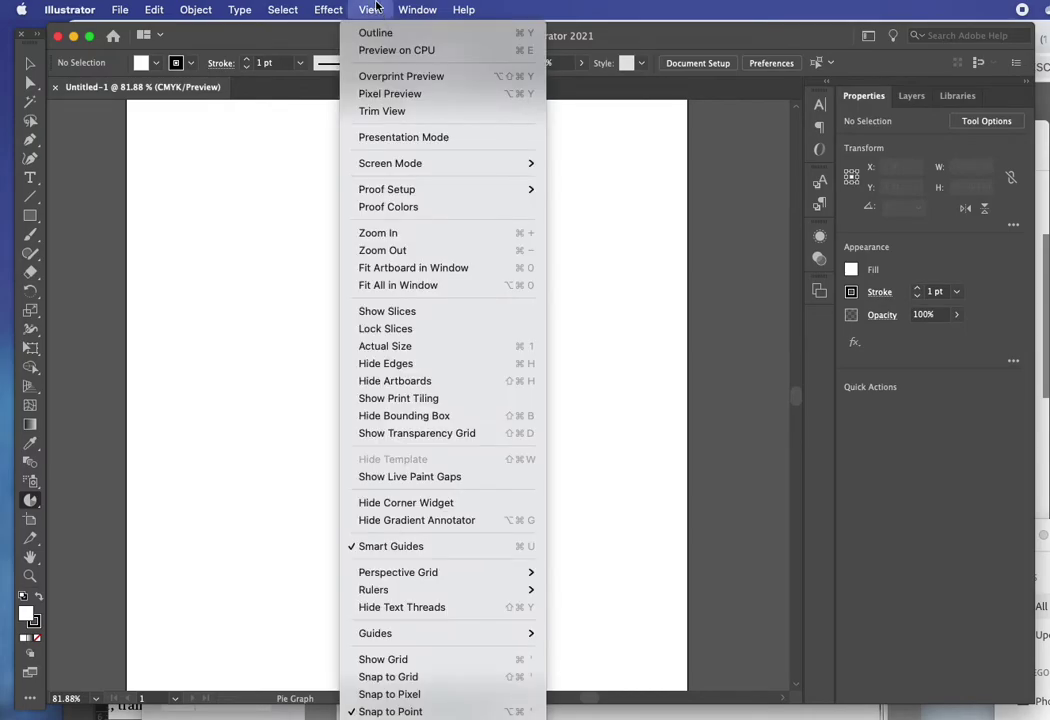
{"action": "left_click", "coordinate": [376, 8]}
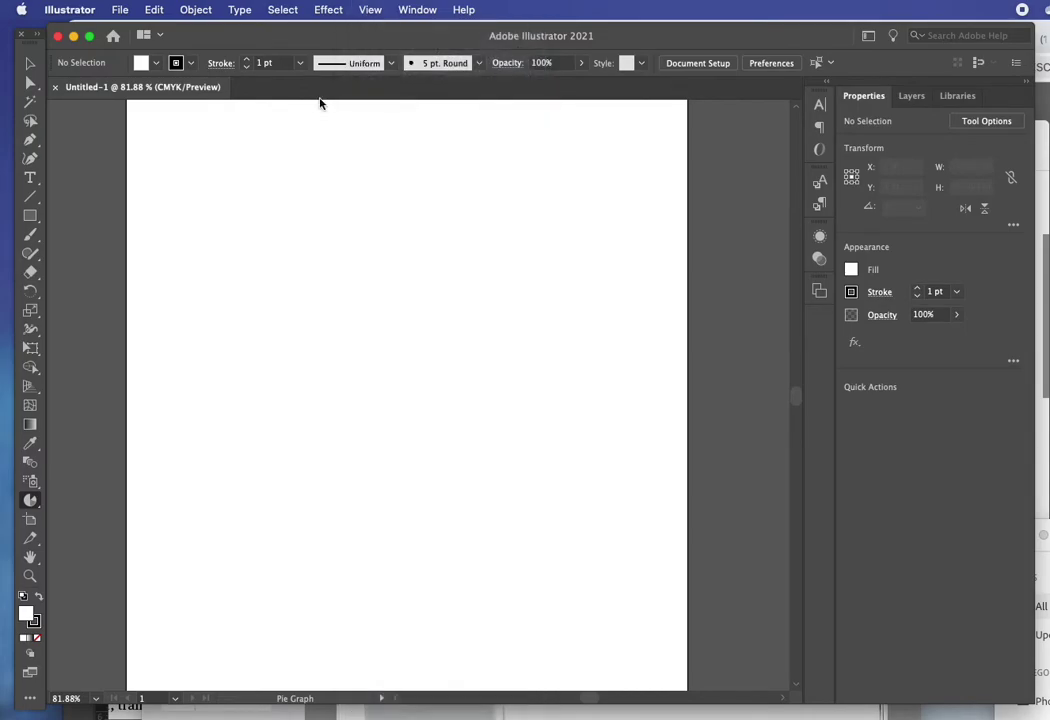
{"action": "left_click", "coordinate": [30, 698]}
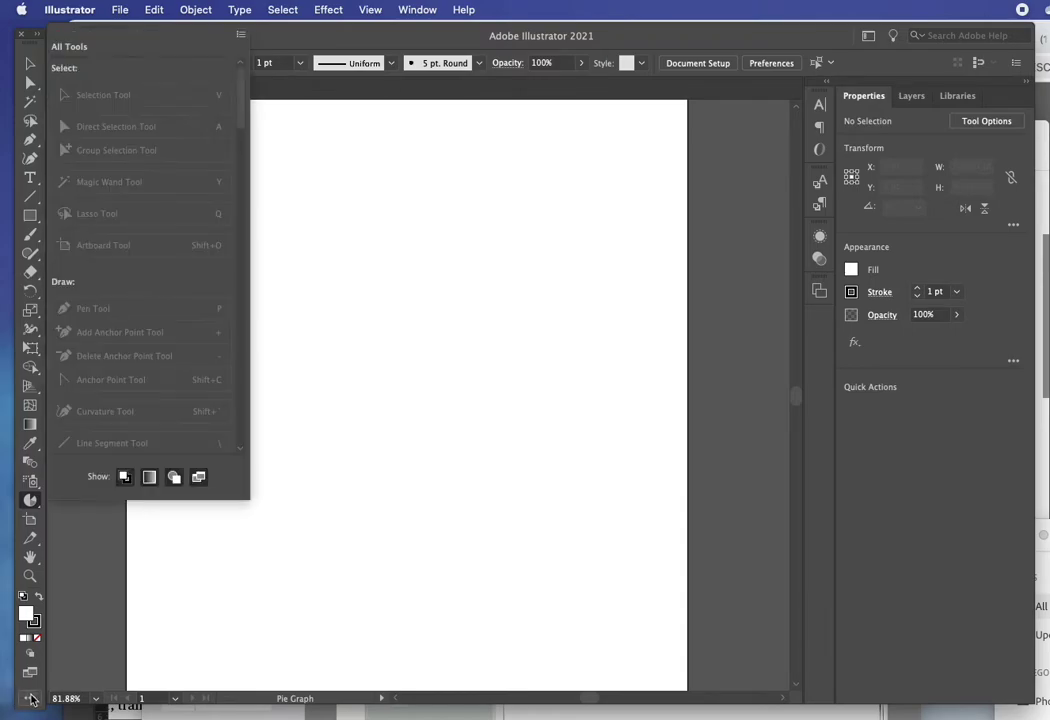
{"action": "left_click", "coordinate": [240, 38]}
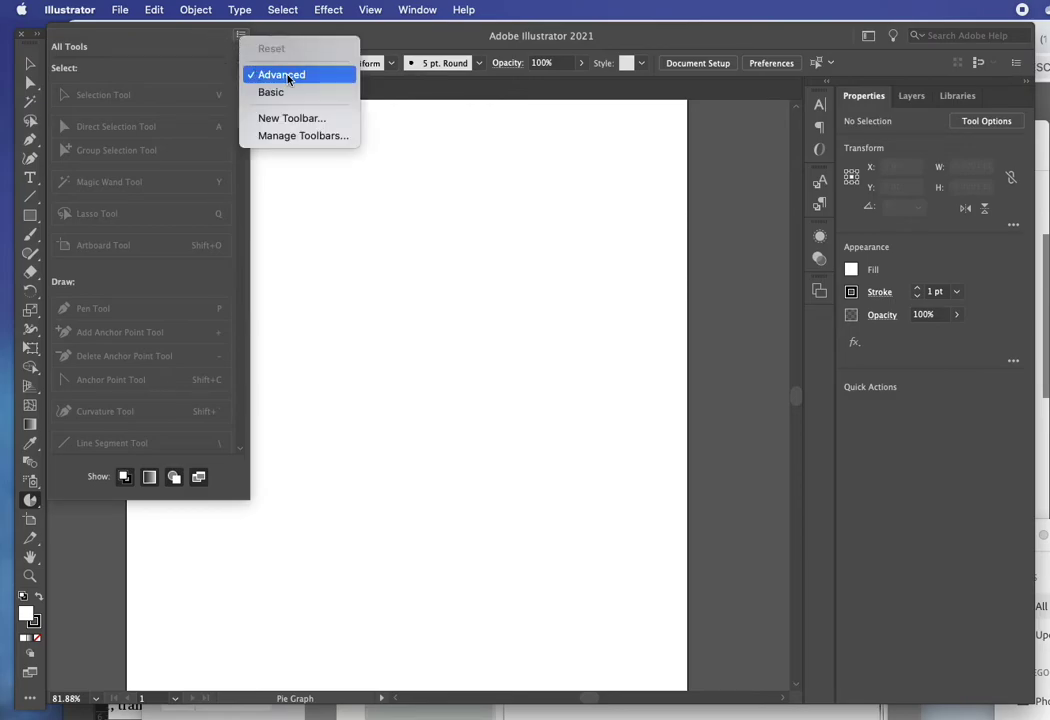
{"action": "left_click", "coordinate": [132, 53]}
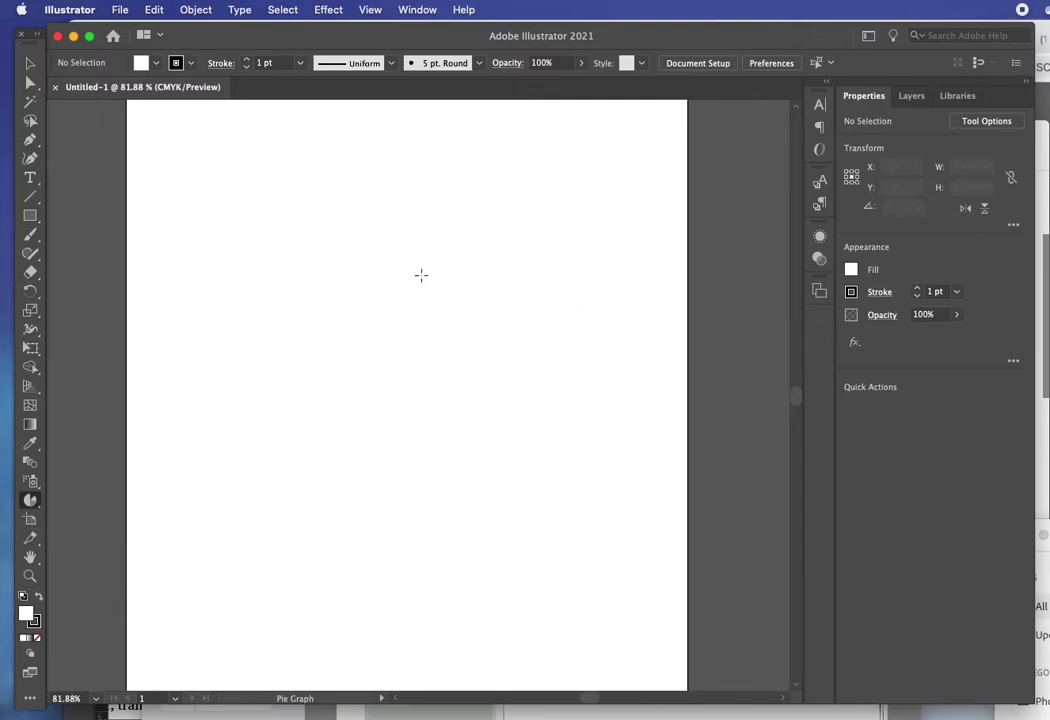
Step: Draw a pie graph in the upper middle of the artboard and apply the data values 45, 53, 42 and 23 in one row
{"action": "left_click_drag", "start_coordinate": [279, 193], "coordinate": [495, 401]}
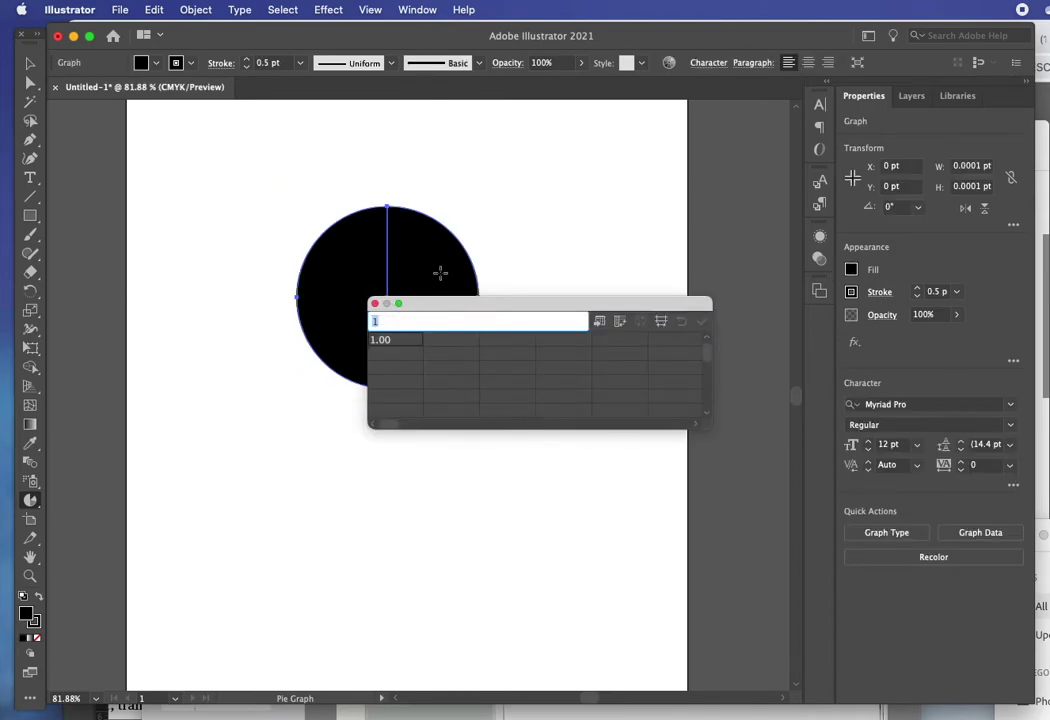
{"action": "left_click_drag", "start_coordinate": [497, 309], "coordinate": [659, 293]}
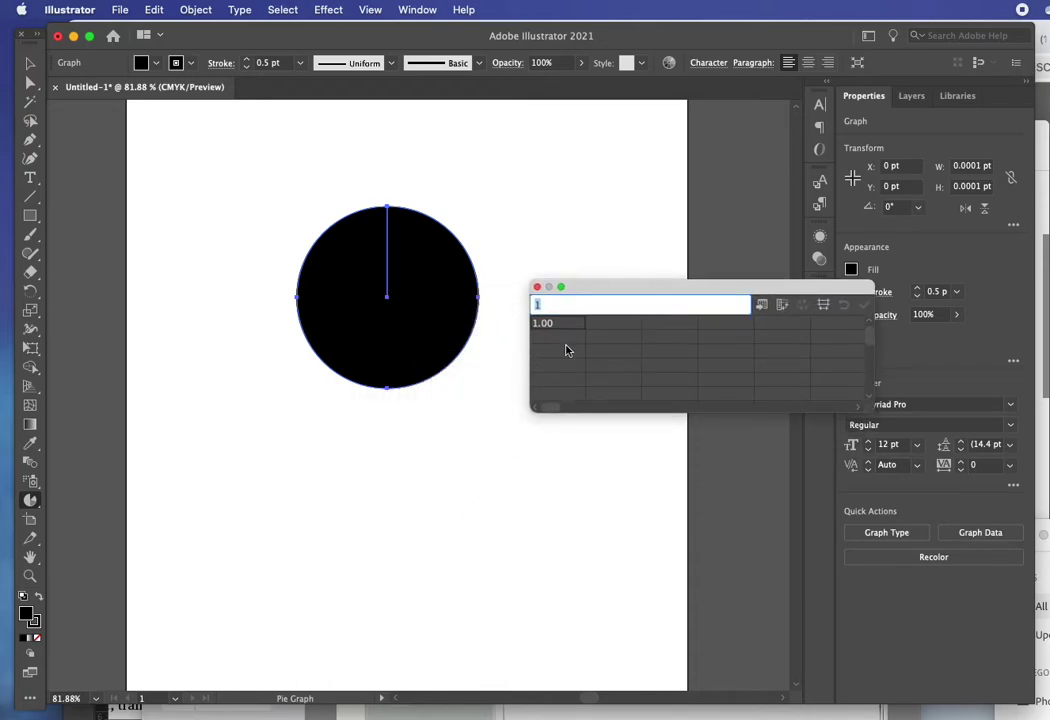
{"action": "left_click", "coordinate": [587, 303]}
{"action": "double_click", "coordinate": [553, 305]}
{"action": "type", "text": "45"}
{"action": "key", "text": "Tab"}
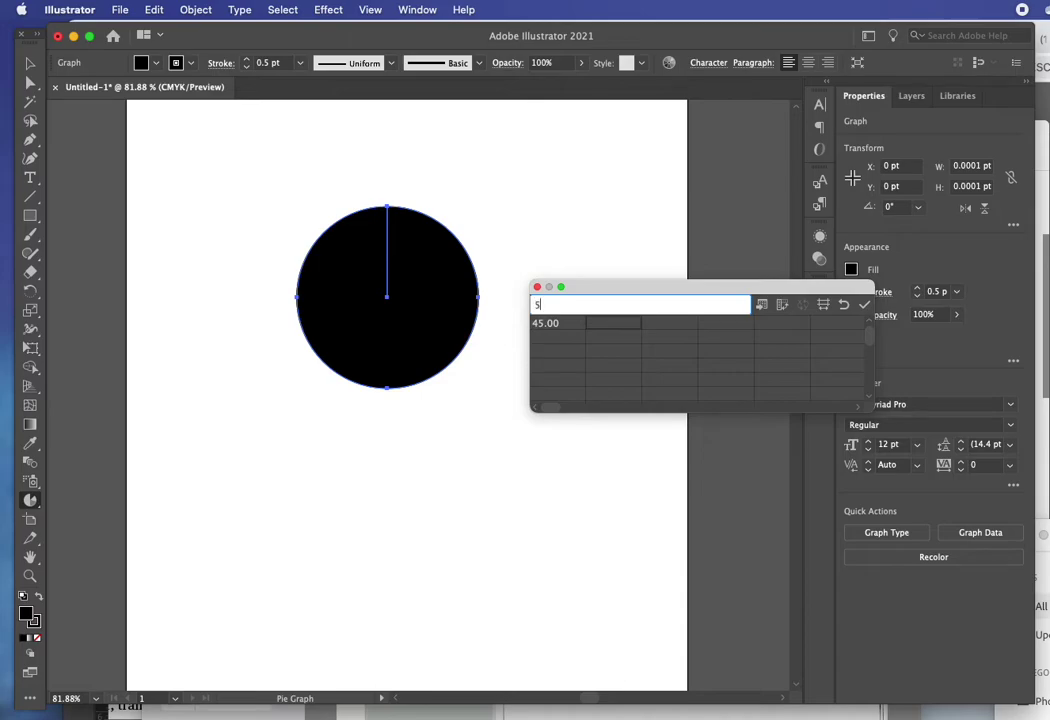
{"action": "key", "text": "Tab"}
{"action": "key", "text": "Tab"}
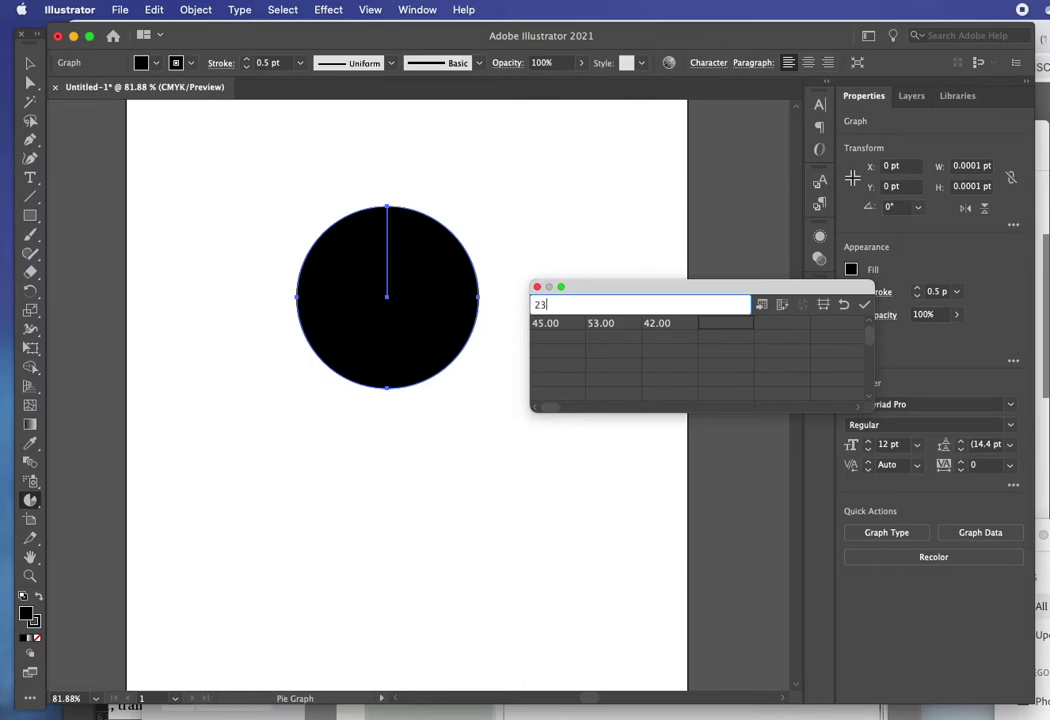
{"action": "key", "text": "Tab"}
{"action": "left_click", "coordinate": [865, 305]}
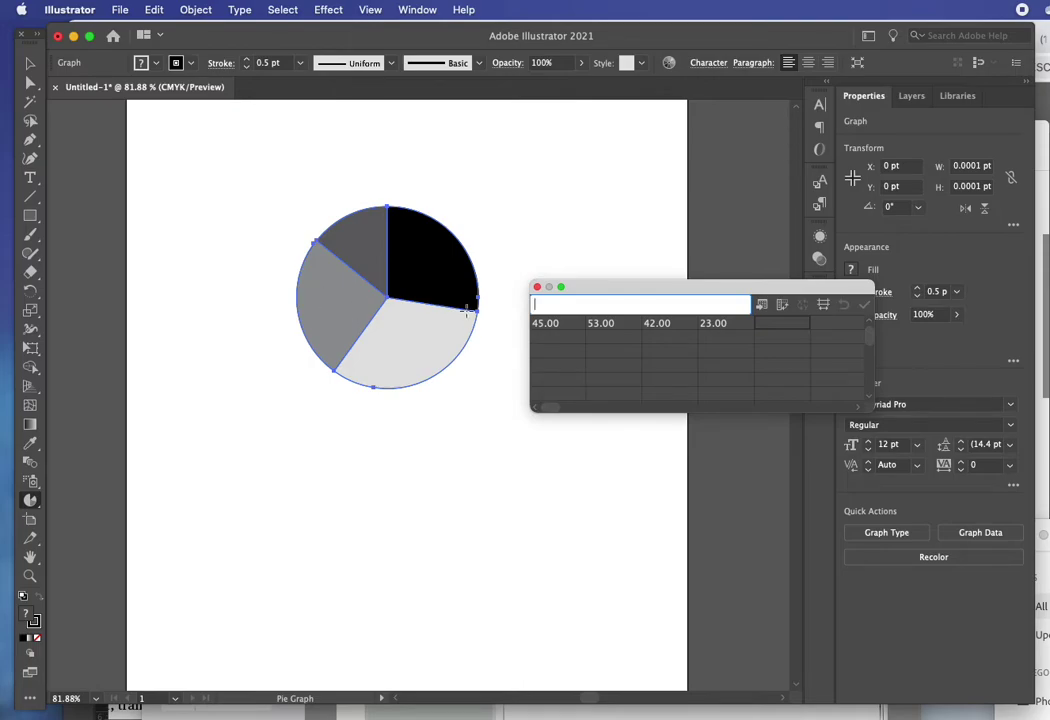
Step: Transpose the pie graph's data from a row into a single column and apply it
{"action": "left_click_drag", "start_coordinate": [628, 288], "coordinate": [612, 250]}
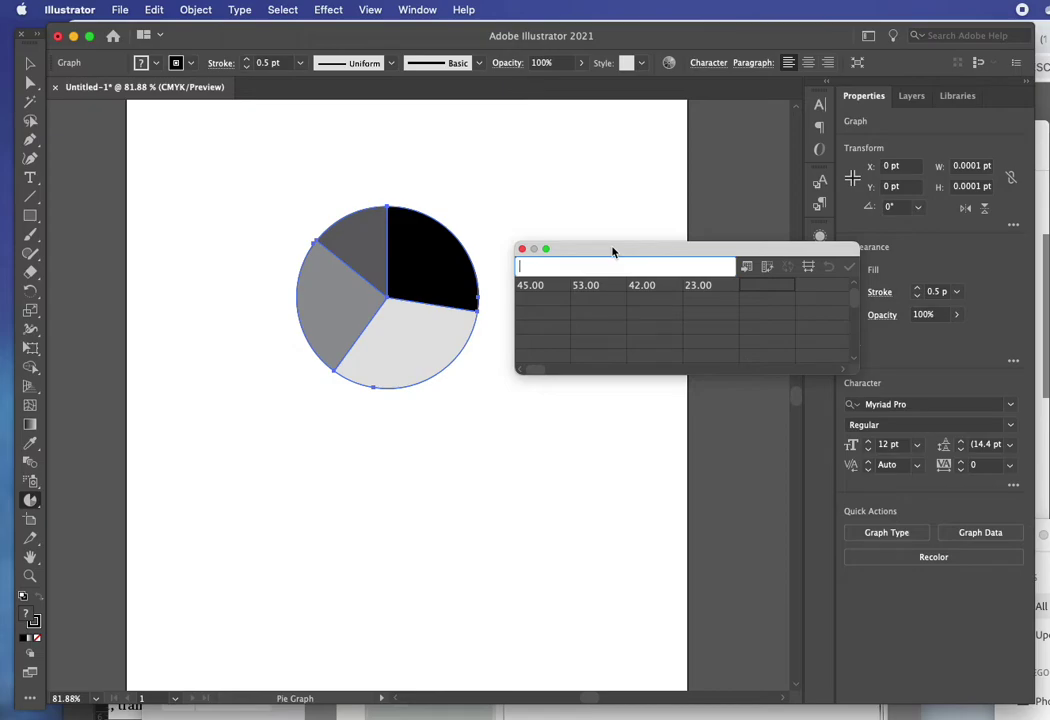
{"action": "left_click_drag", "start_coordinate": [613, 251], "coordinate": [611, 251]}
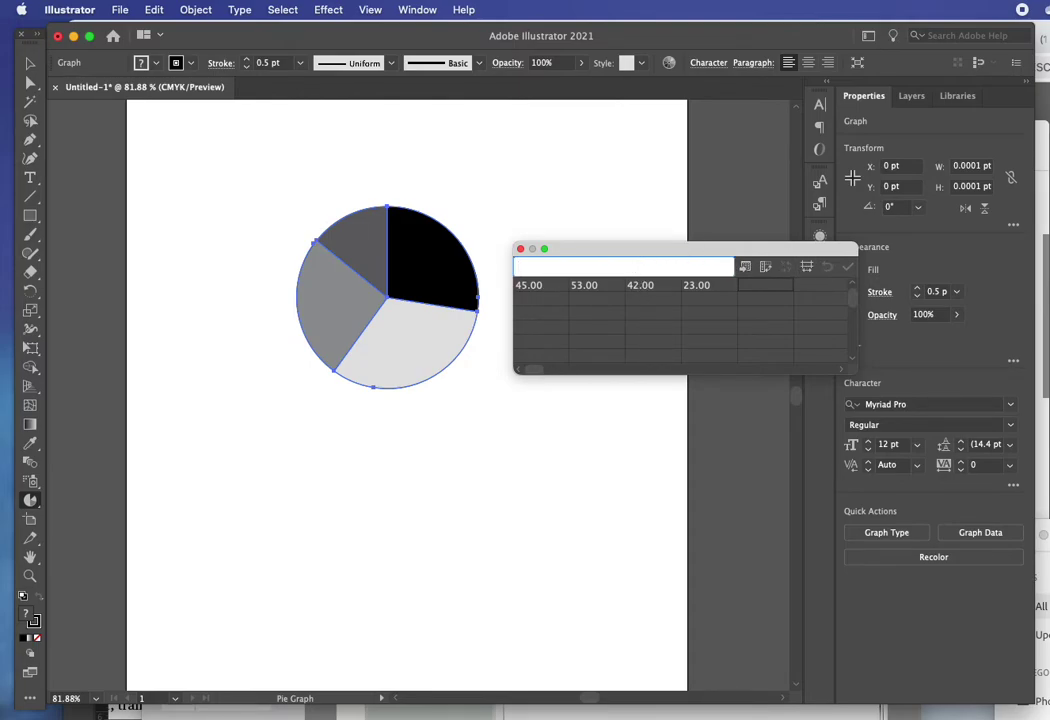
{"action": "left_click", "coordinate": [765, 267]}
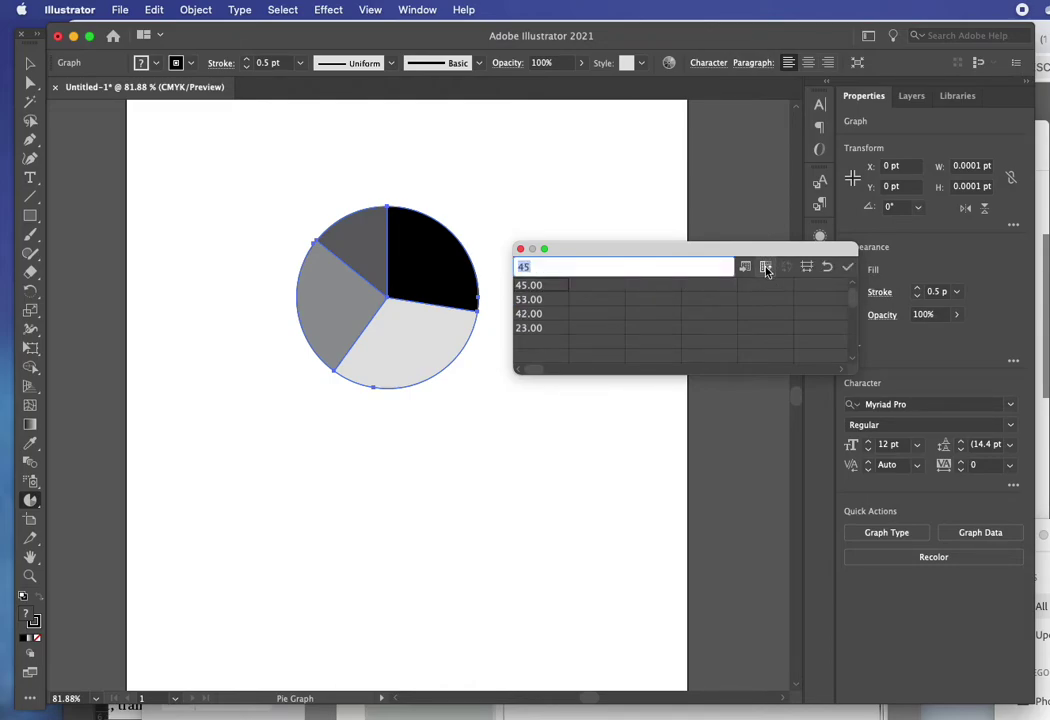
{"action": "left_click", "coordinate": [848, 267]}
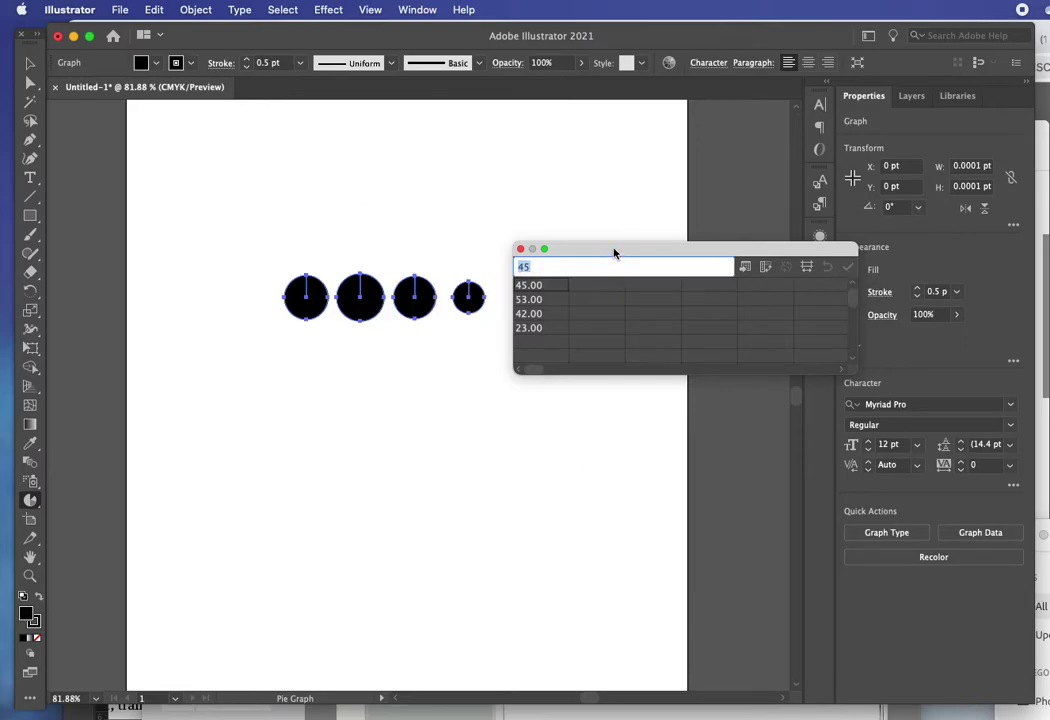
{"action": "left_click_drag", "start_coordinate": [614, 253], "coordinate": [631, 252]}
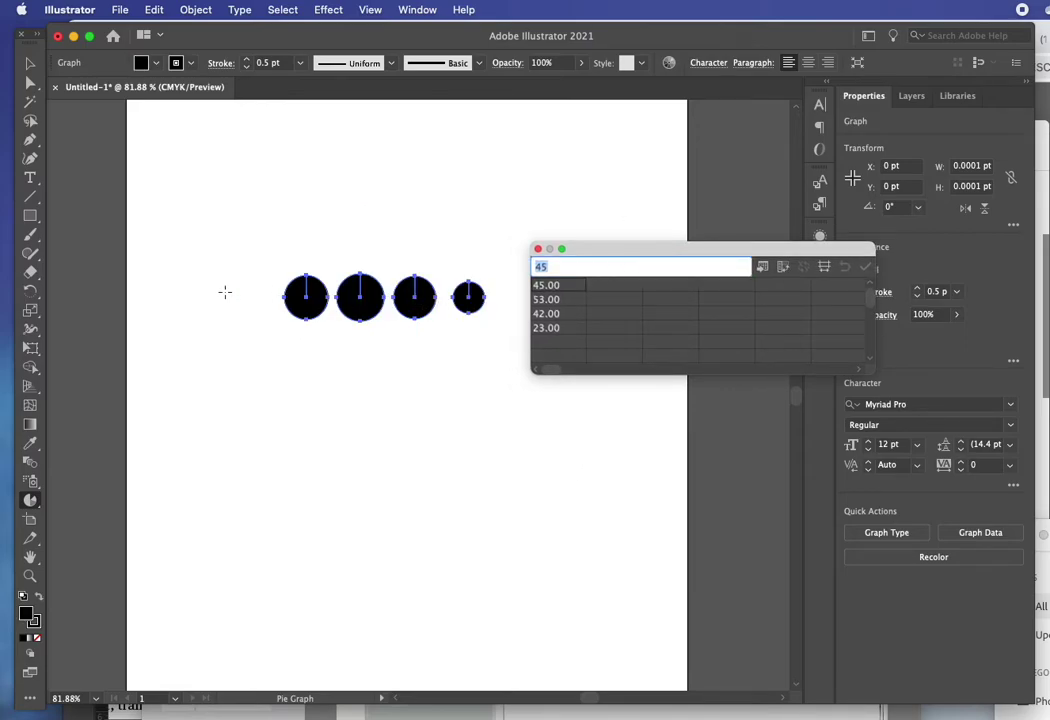
Step: Transpose the data back into a single row, apply it, and place the data window below the graph
{"action": "left_click", "coordinate": [784, 268]}
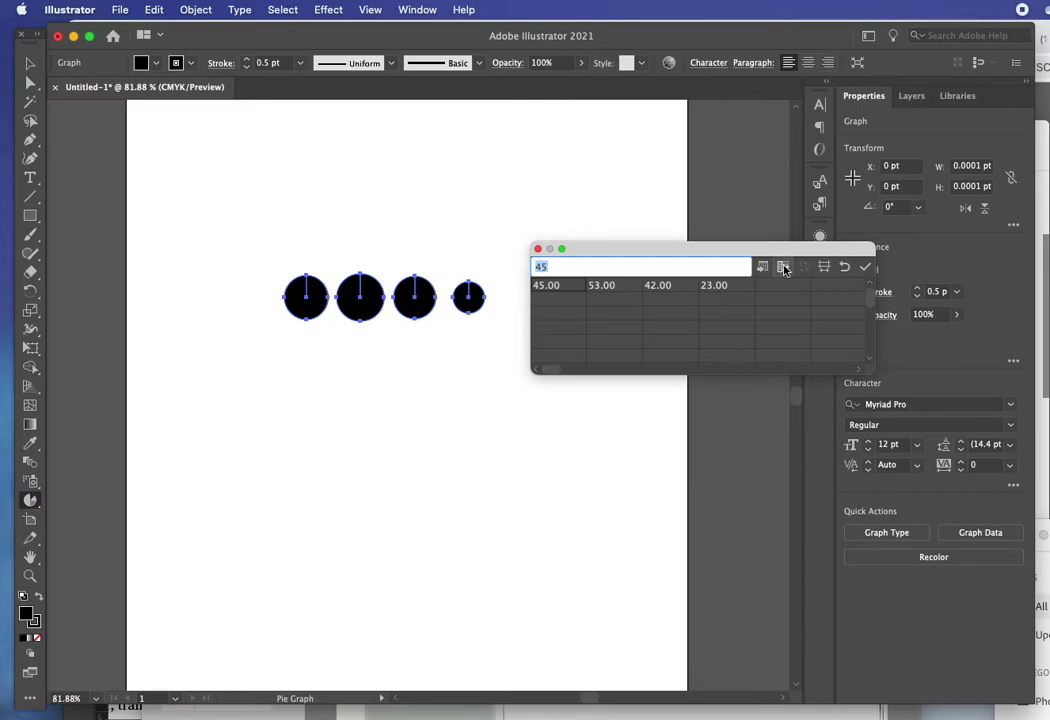
{"action": "left_click", "coordinate": [864, 268]}
{"action": "left_click_drag", "start_coordinate": [600, 252], "coordinate": [484, 484]}
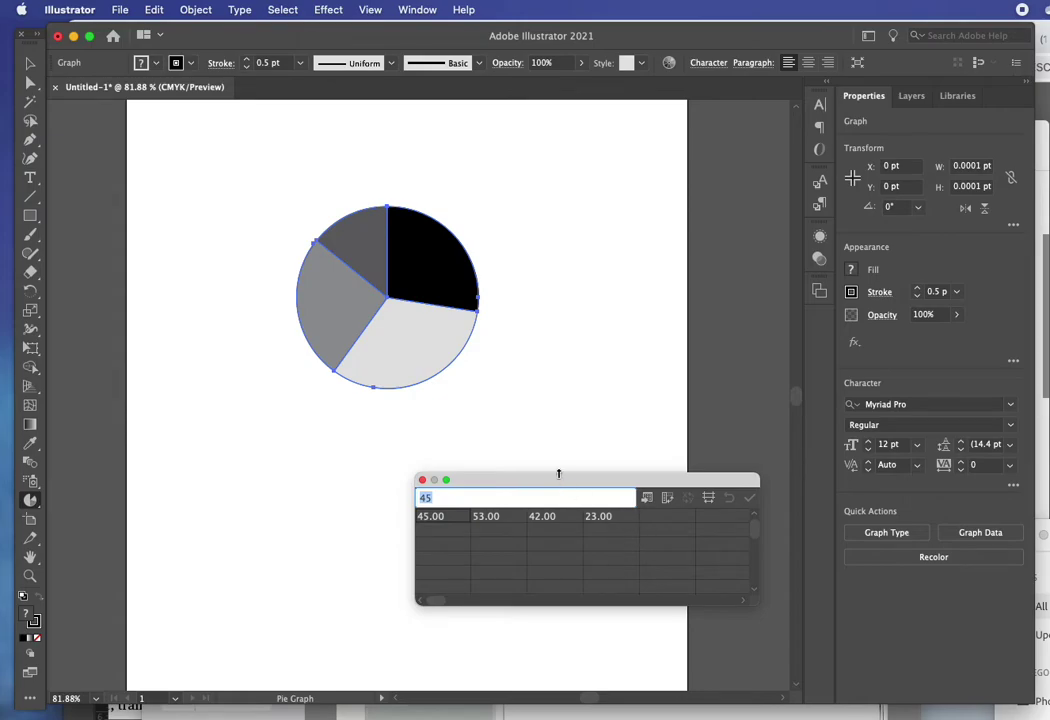
{"action": "left_click_drag", "start_coordinate": [557, 484], "coordinate": [600, 519]}
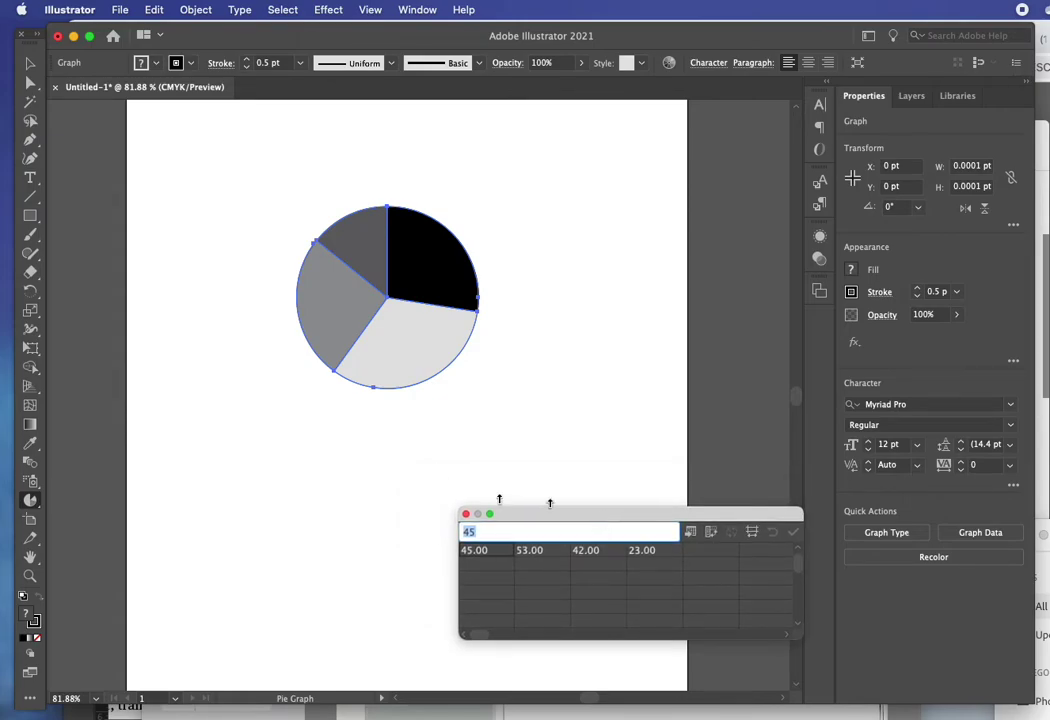
Step: Select the whole pie graph with the Direct Selection tool and set its stroke weight to 0.25 pt
{"action": "left_click", "coordinate": [30, 82]}
{"action": "left_click", "coordinate": [238, 298]}
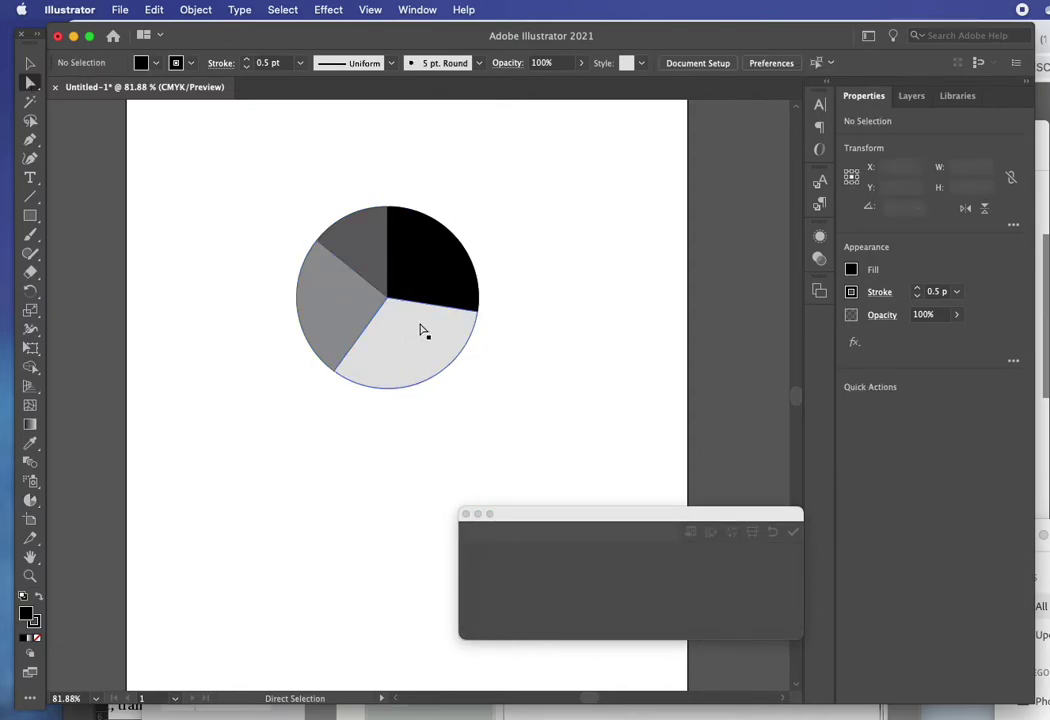
{"action": "left_click", "coordinate": [387, 368]}
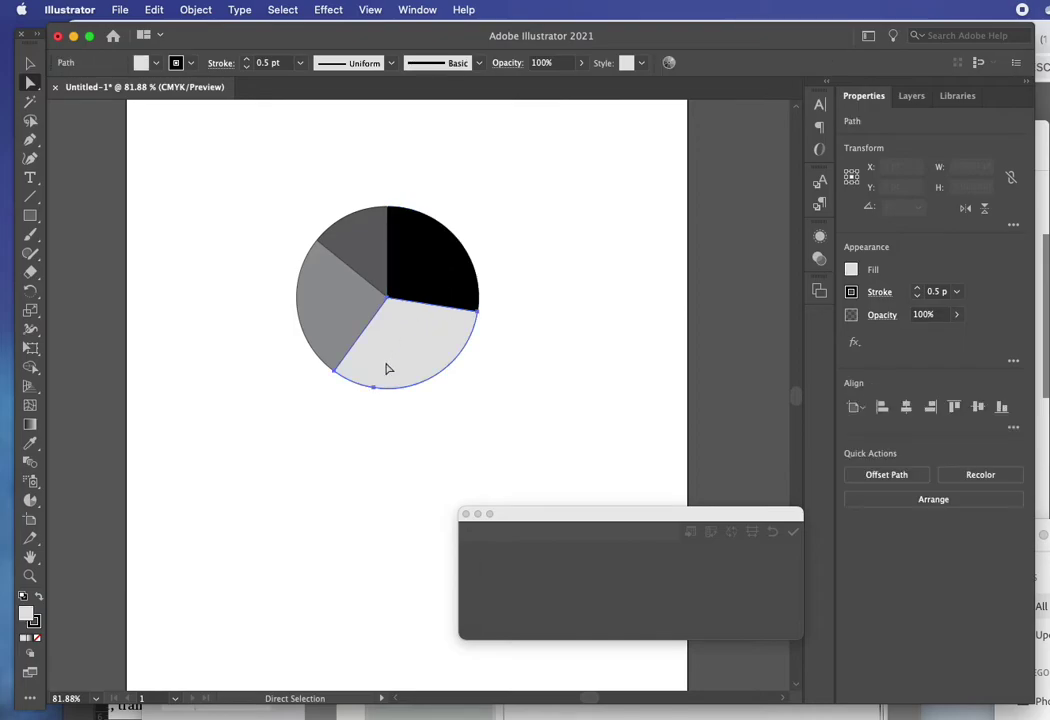
{"action": "left_click", "coordinate": [250, 200]}
{"action": "left_click_drag", "start_coordinate": [213, 153], "coordinate": [546, 438]}
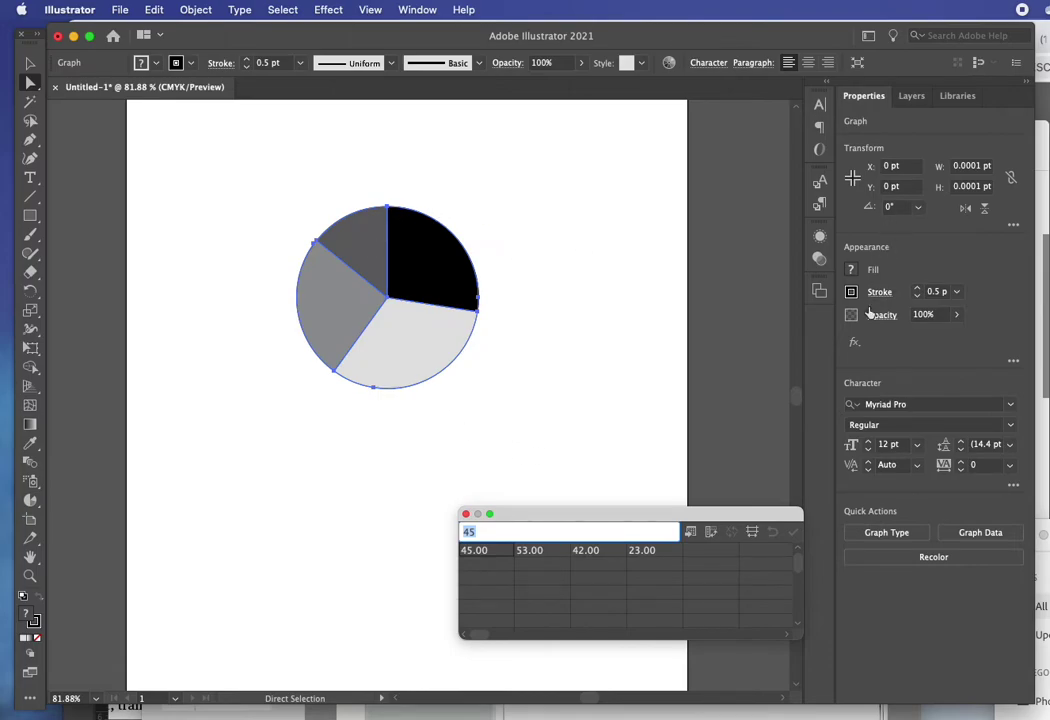
{"action": "left_click", "coordinate": [958, 293]}
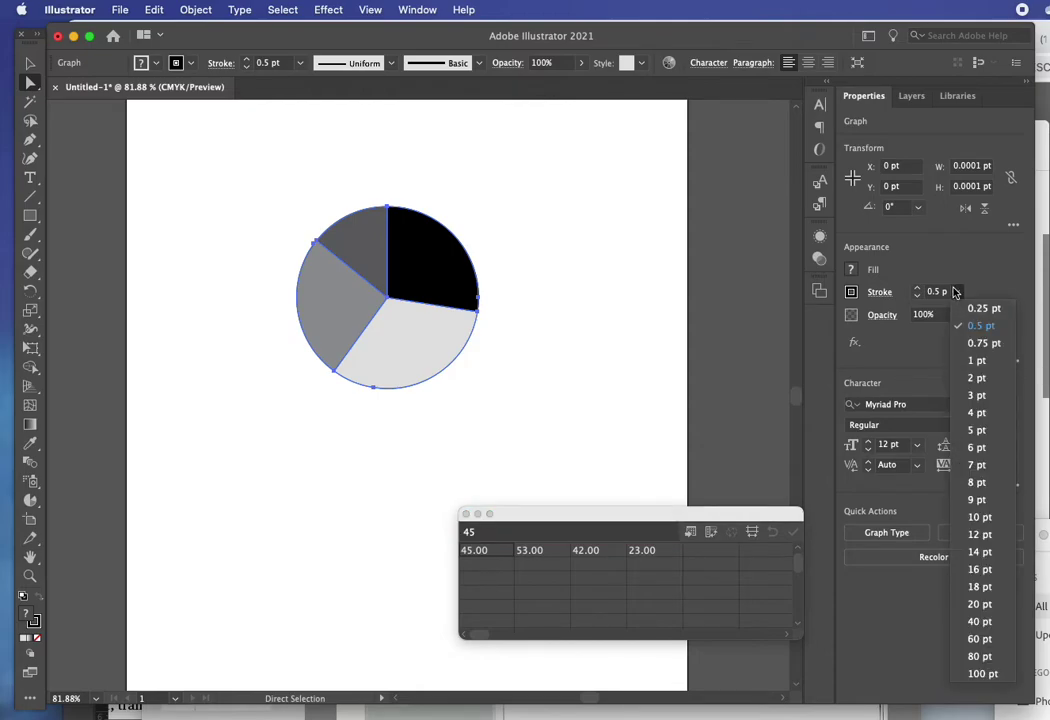
{"action": "left_click", "coordinate": [930, 292]}
{"action": "type", "text": "0"}
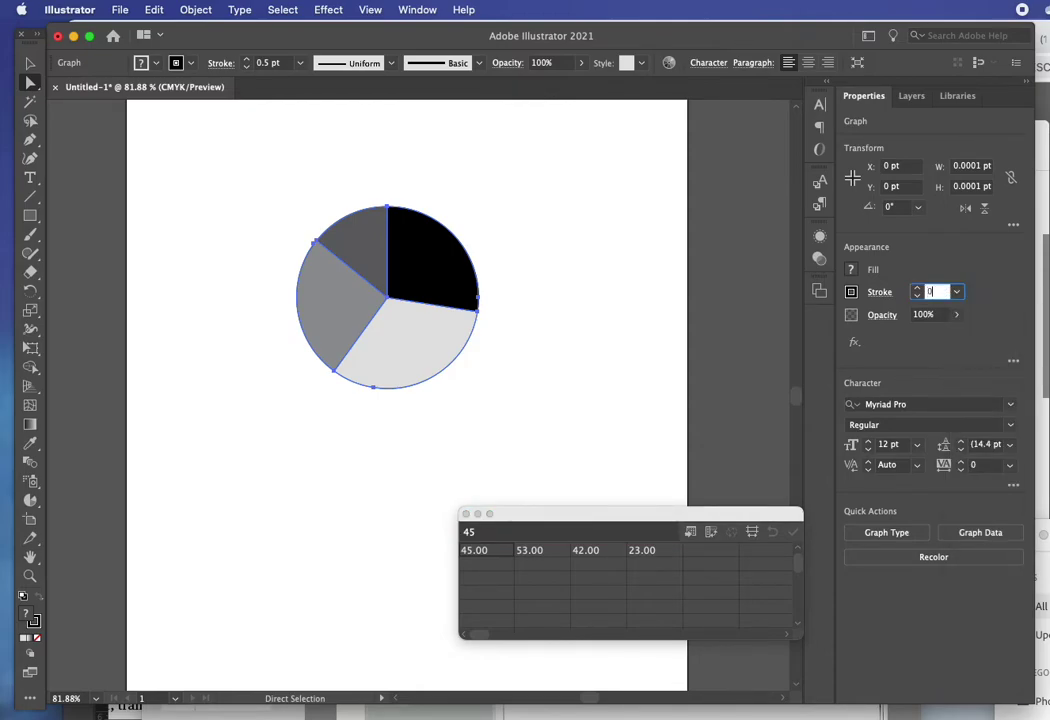
{"action": "type", "text": ".25"}
{"action": "key", "text": "Return"}
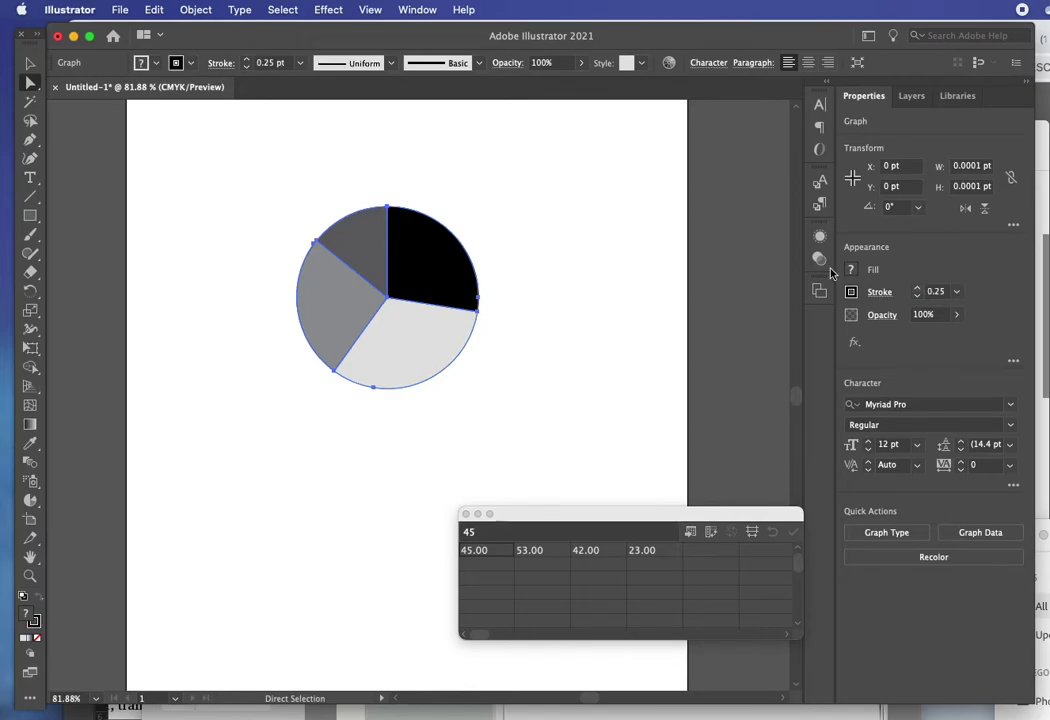
{"action": "left_click", "coordinate": [530, 225]}
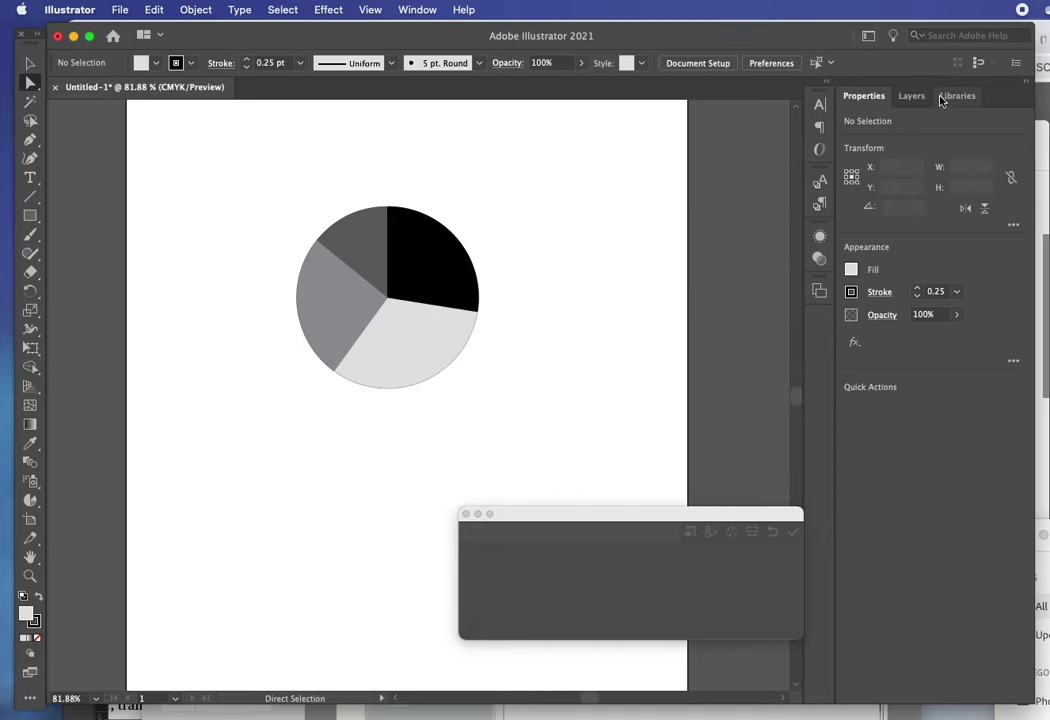
Step: Show the colour swatches beside the pie graph and fill its light grey slice with light blue
{"action": "left_click", "coordinate": [417, 10]}
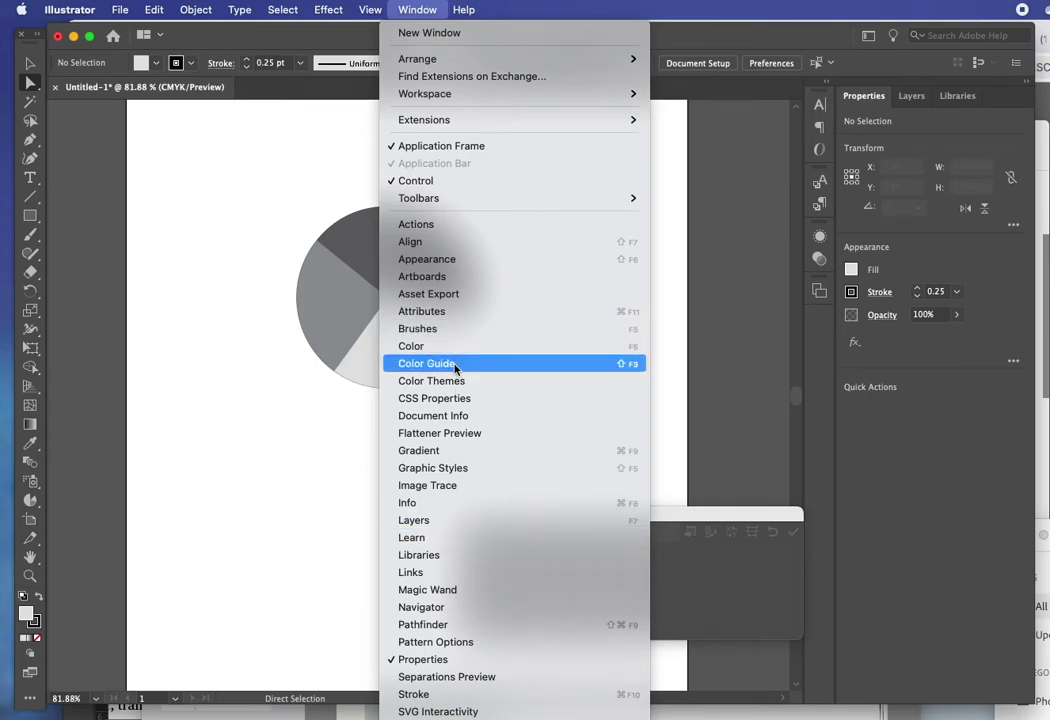
{"action": "left_click", "coordinate": [449, 464]}
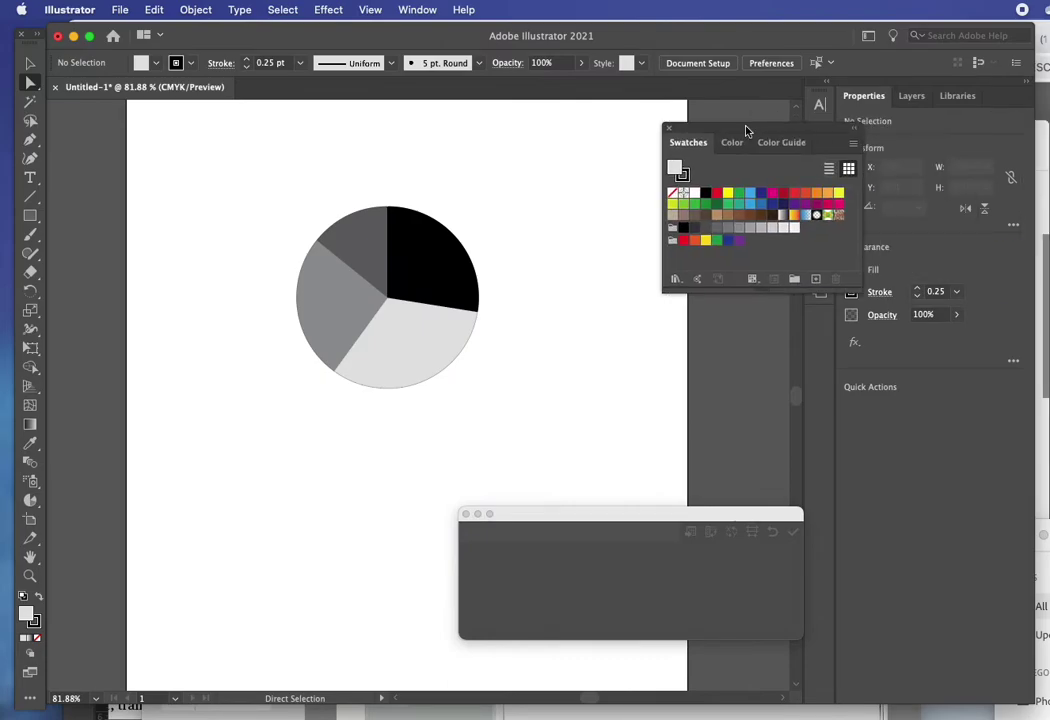
{"action": "left_click_drag", "start_coordinate": [745, 129], "coordinate": [663, 159]}
{"action": "left_click", "coordinate": [419, 363]}
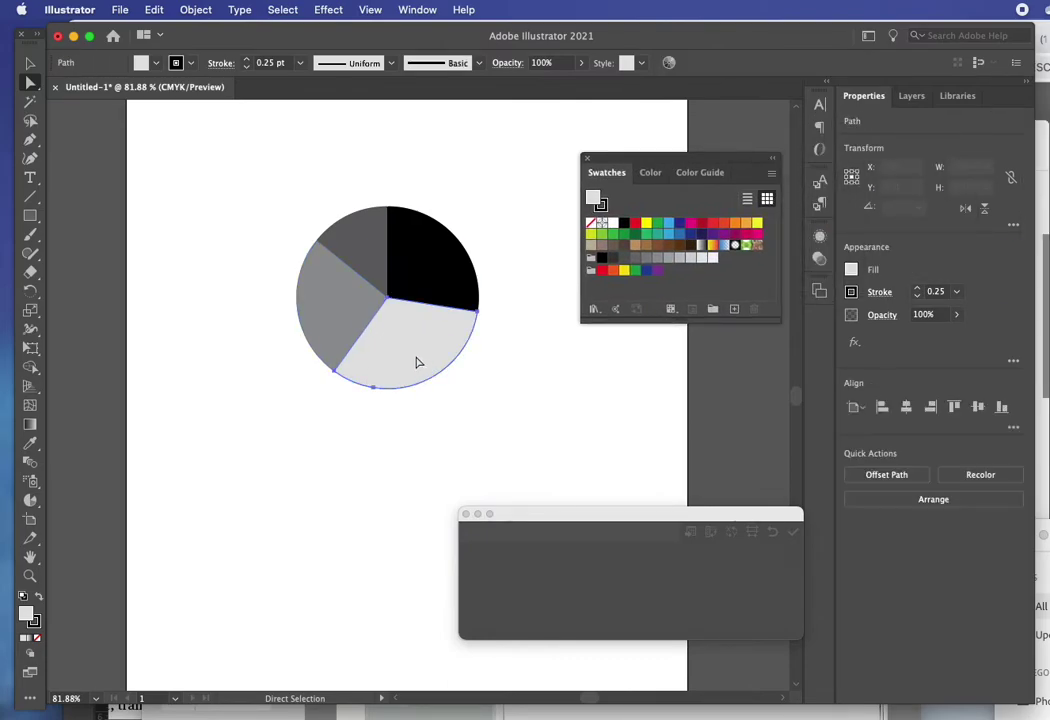
{"action": "left_click", "coordinate": [669, 223]}
Step: Fill the pie graph's black slice with red and its dark grey slice with orange-red
{"action": "left_click", "coordinate": [415, 267]}
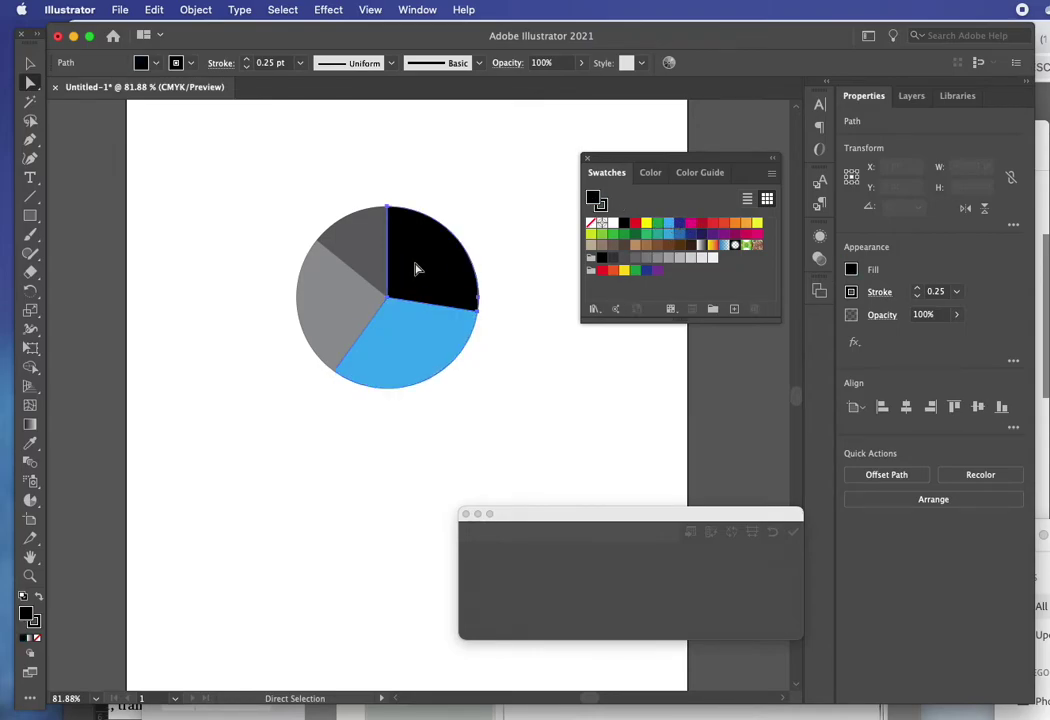
{"action": "left_click", "coordinate": [712, 222]}
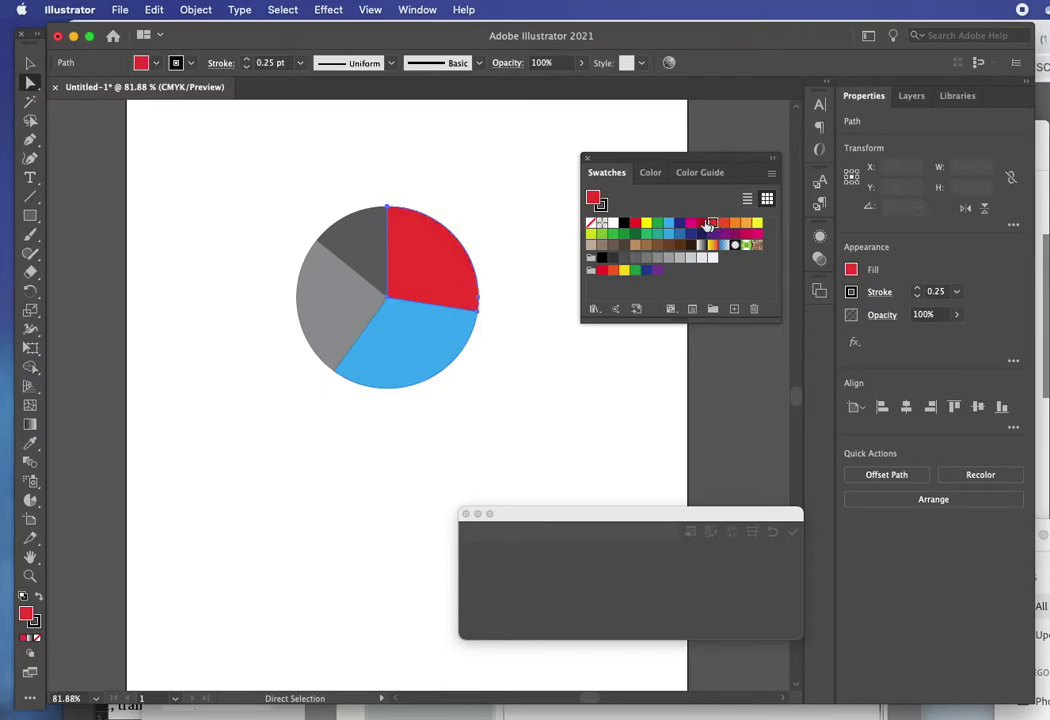
{"action": "left_click", "coordinate": [358, 240]}
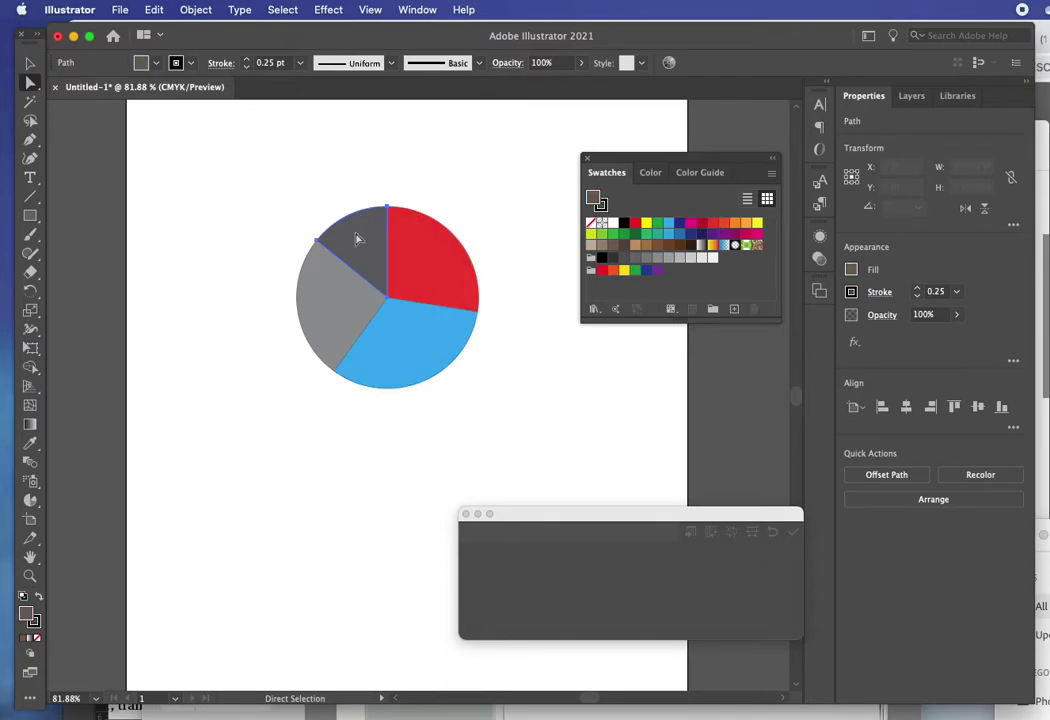
{"action": "left_click", "coordinate": [723, 222]}
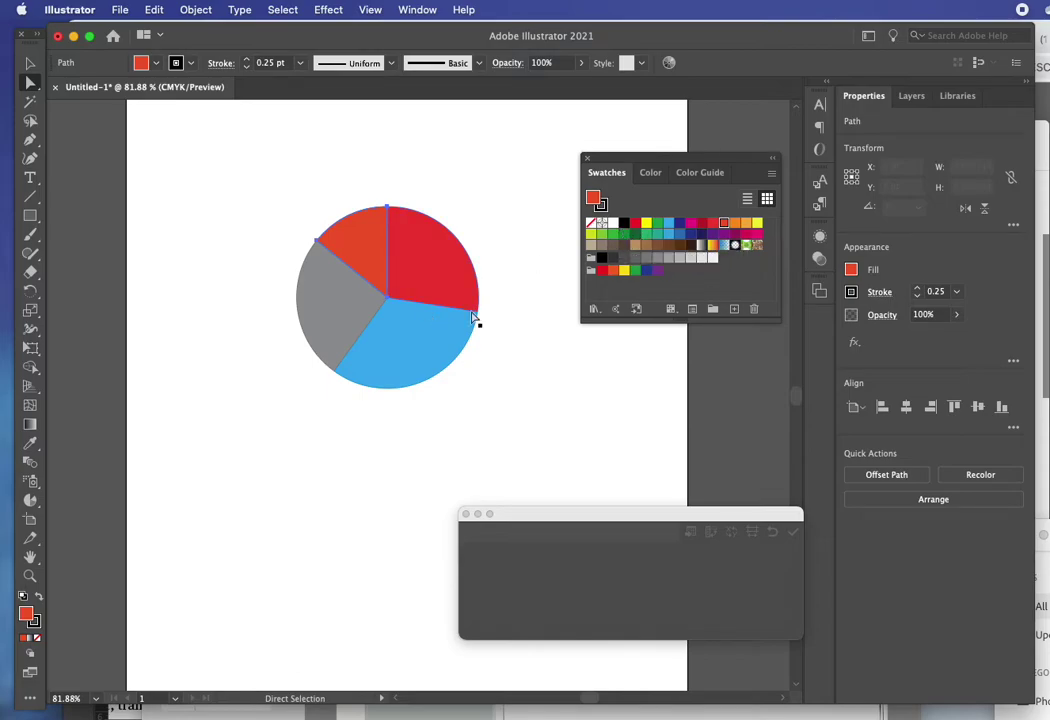
Step: Recolour the pie graph's orange-red slice with dark magenta and its grey slice with black, and deselect everything
{"action": "left_click", "coordinate": [745, 236]}
{"action": "left_click", "coordinate": [735, 235]}
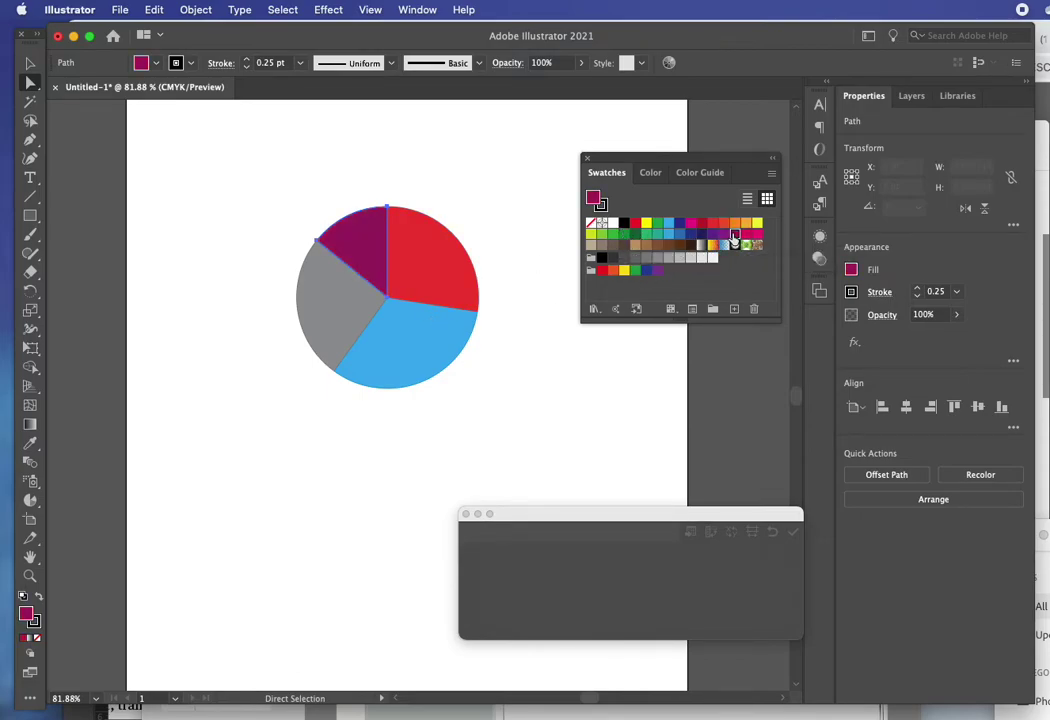
{"action": "left_click", "coordinate": [338, 297]}
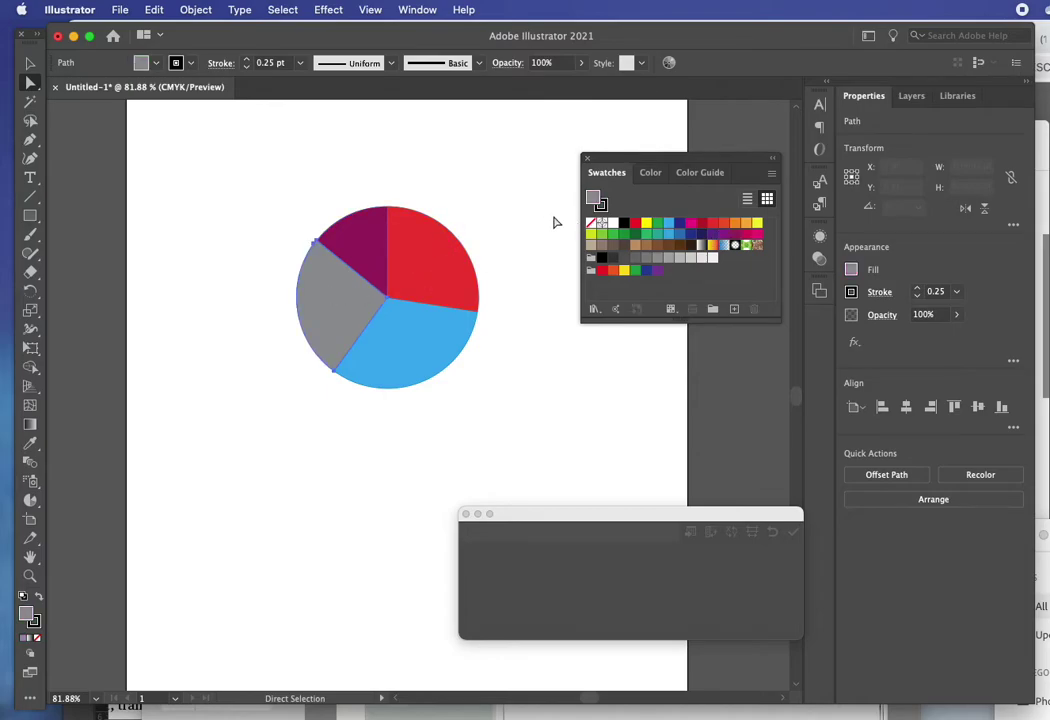
{"action": "left_click", "coordinate": [623, 223]}
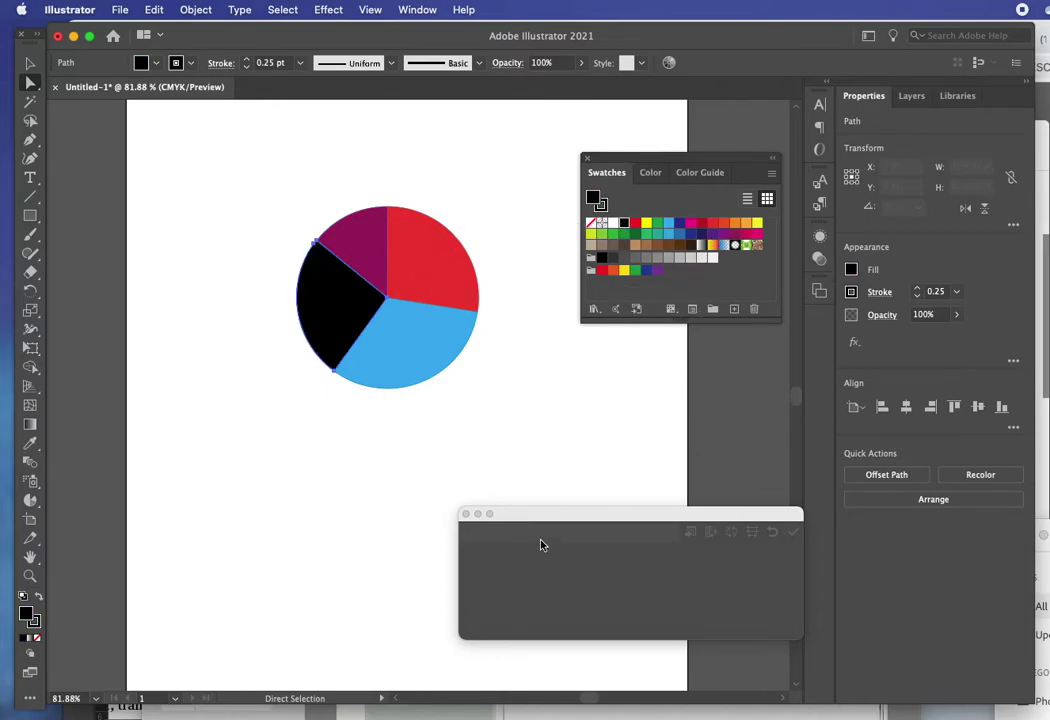
{"action": "left_click", "coordinate": [545, 479]}
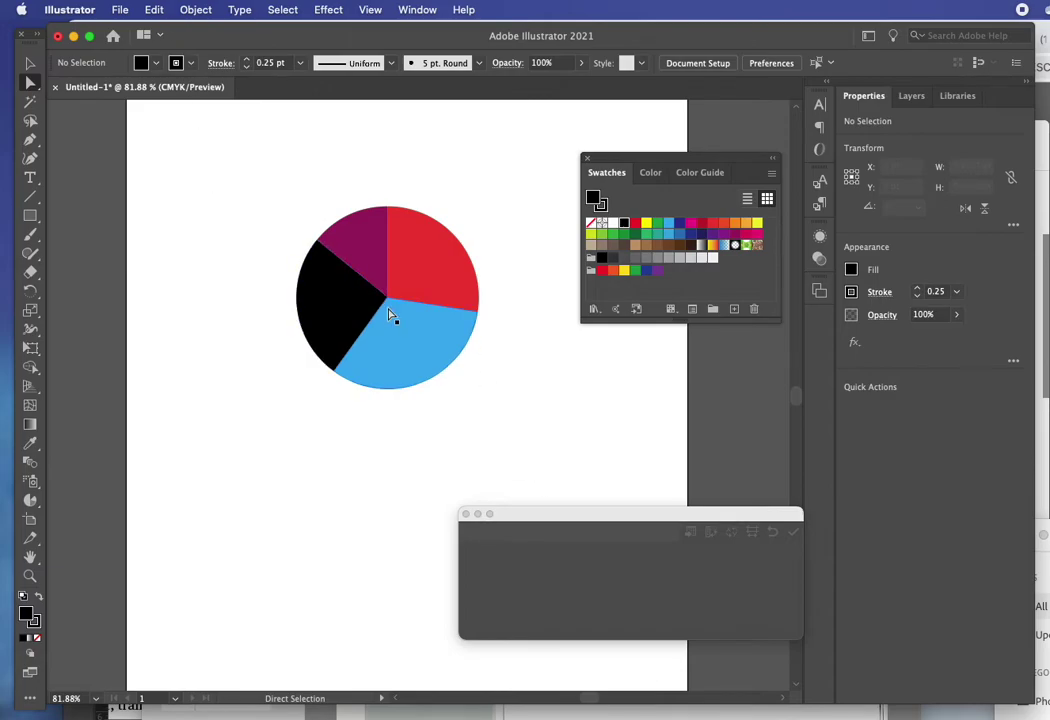
Step: Select the whole pie graph with the Selection tool to show its data, and place the data window closer below it
{"action": "left_click_drag", "start_coordinate": [641, 514], "coordinate": [605, 452]}
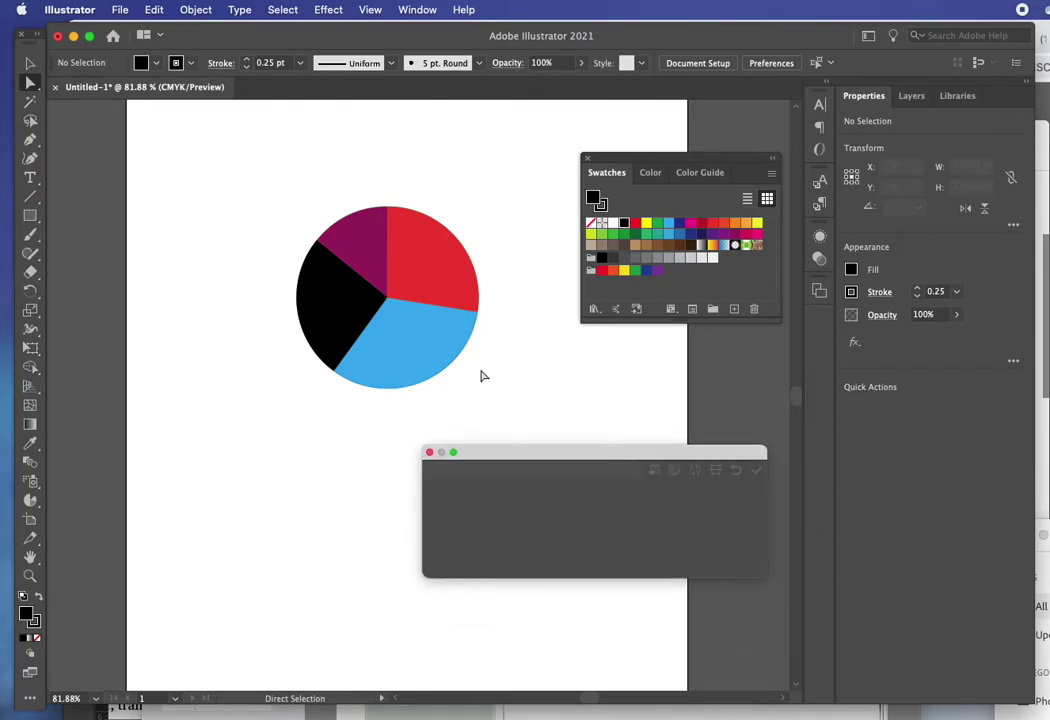
{"action": "key", "text": "v"}
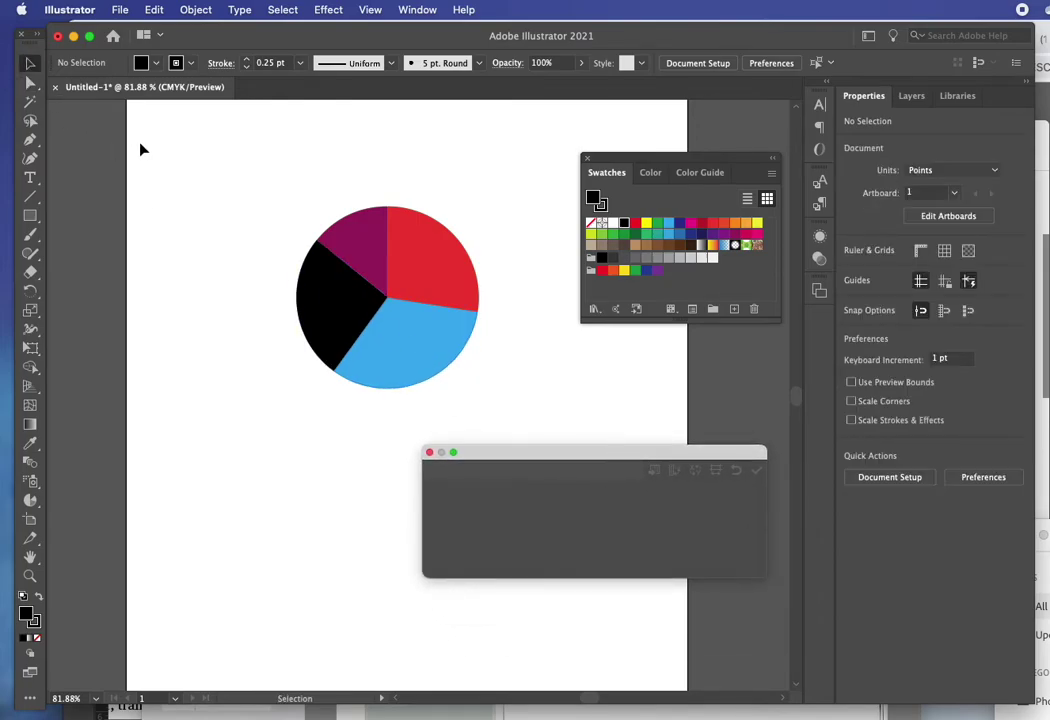
{"action": "left_click", "coordinate": [352, 251]}
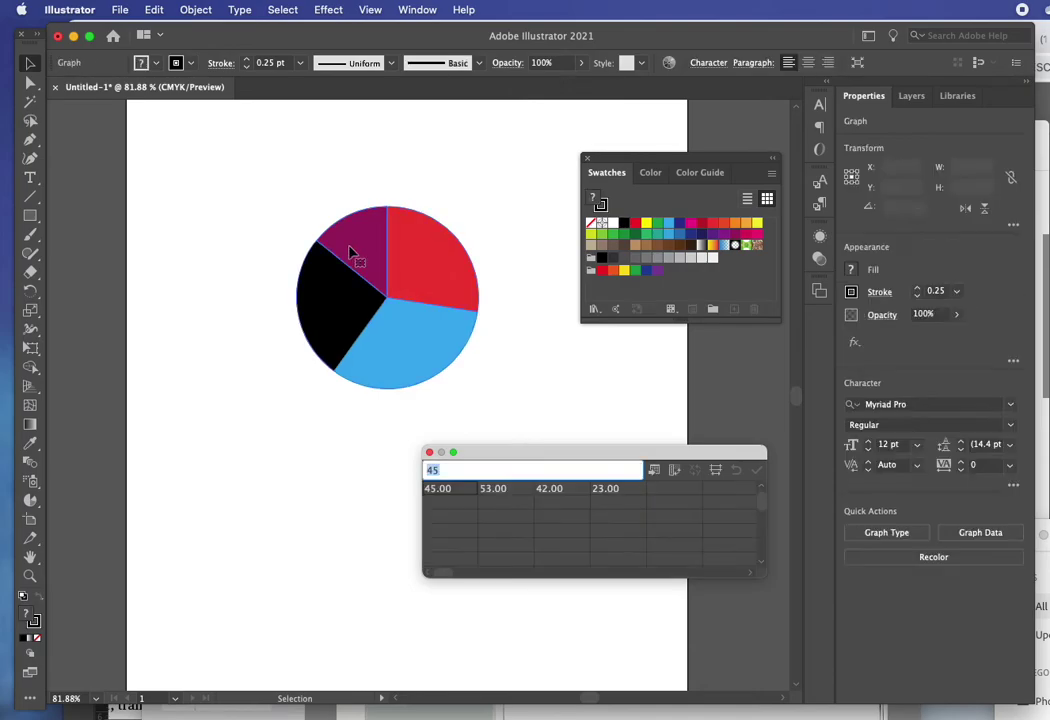
{"action": "left_click_drag", "start_coordinate": [581, 452], "coordinate": [542, 451]}
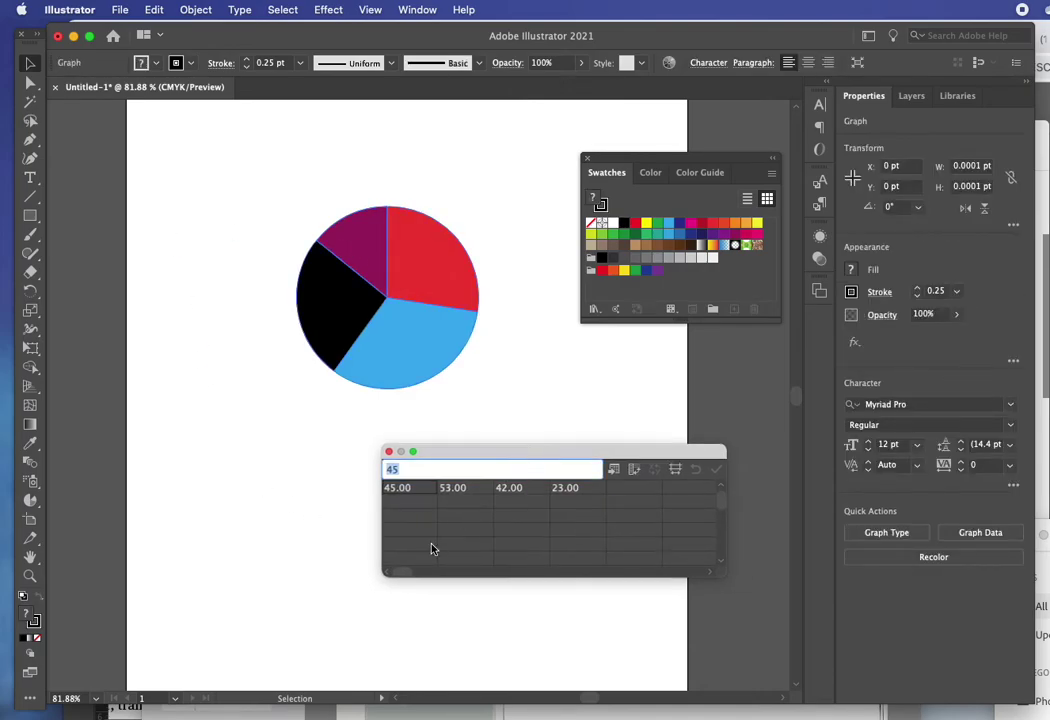
Step: Try 110 as the pie graph's second data value, apply it, and undo the change
{"action": "left_click", "coordinate": [520, 492]}
{"action": "left_click", "coordinate": [476, 491]}
{"action": "type", "text": "110"}
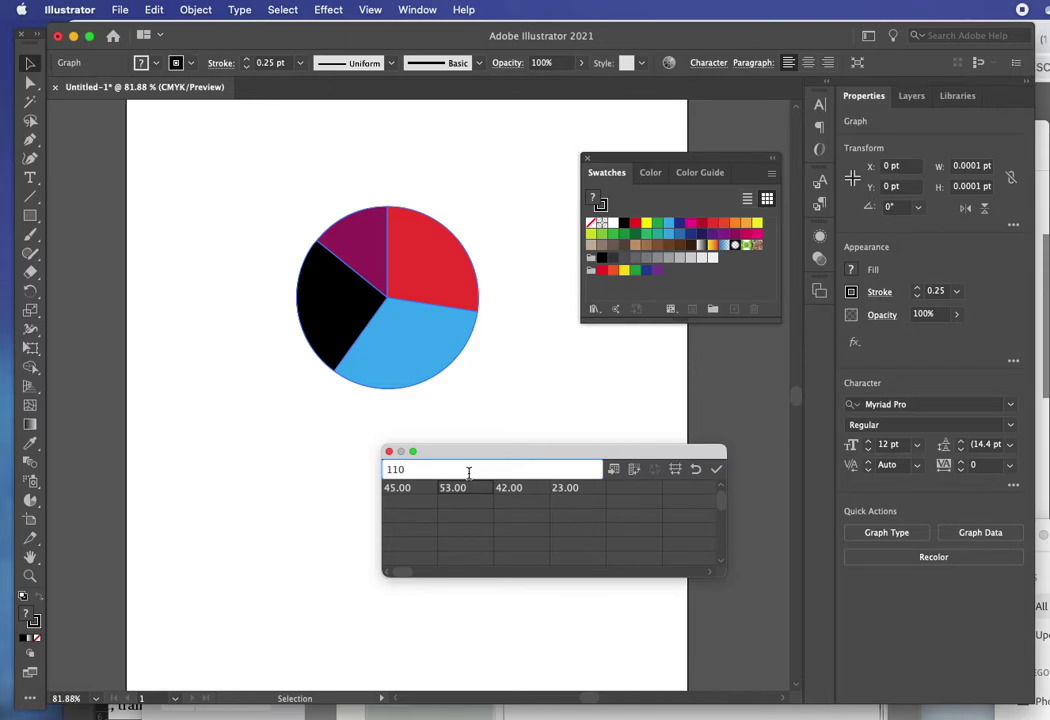
{"action": "key", "text": "Tab"}
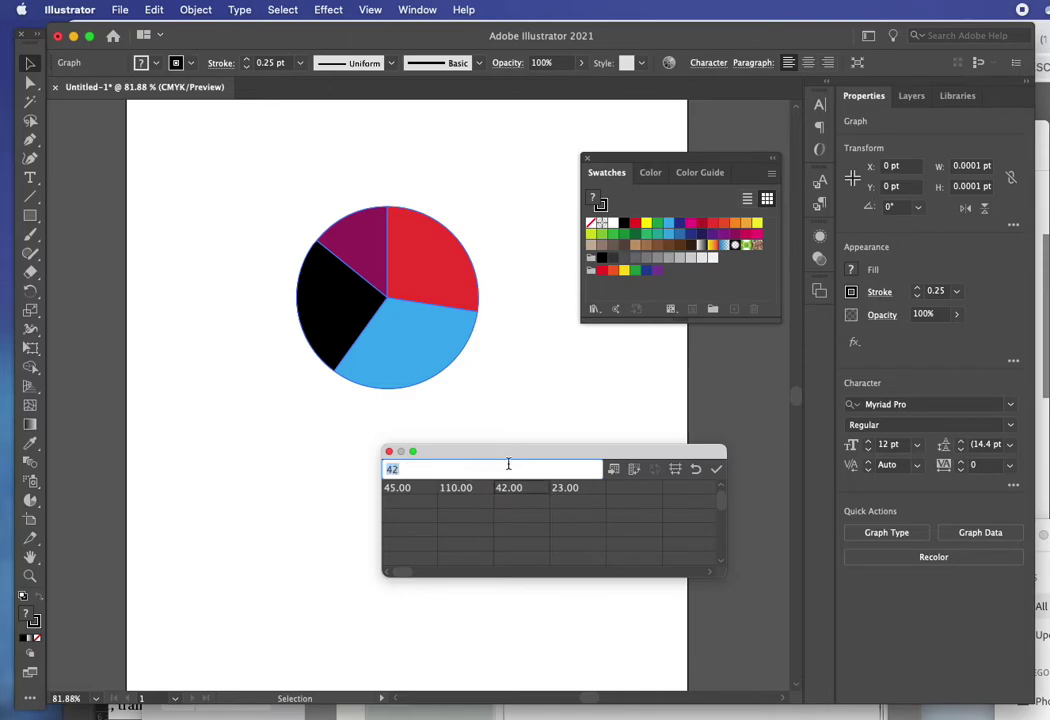
{"action": "left_click", "coordinate": [716, 469]}
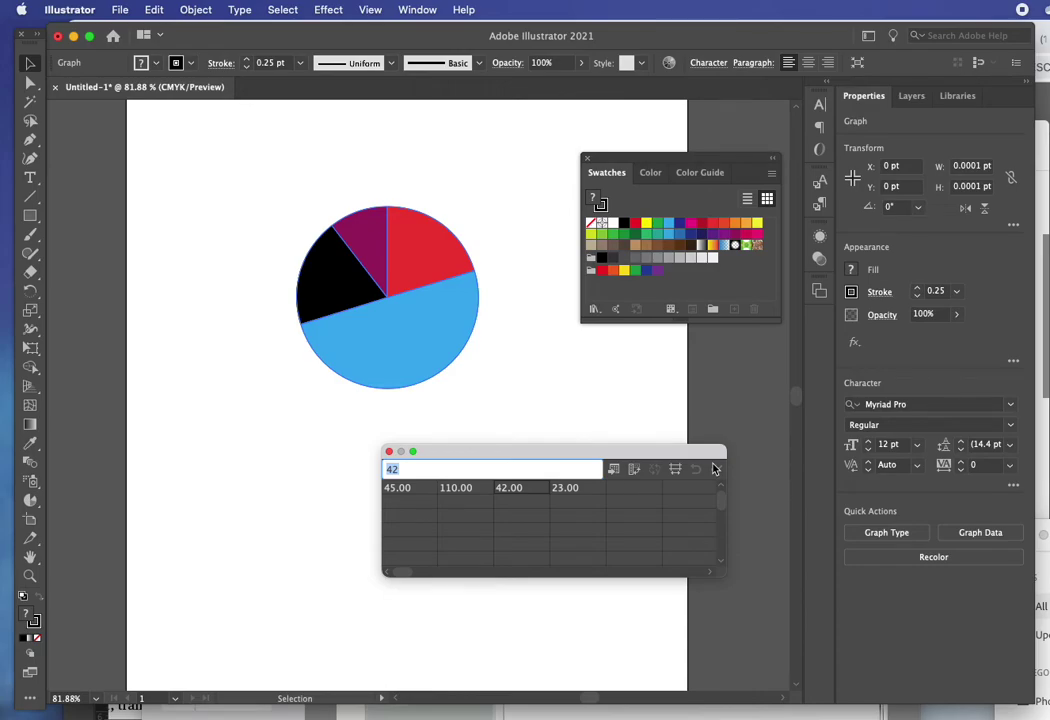
{"action": "key", "text": "super+z"}
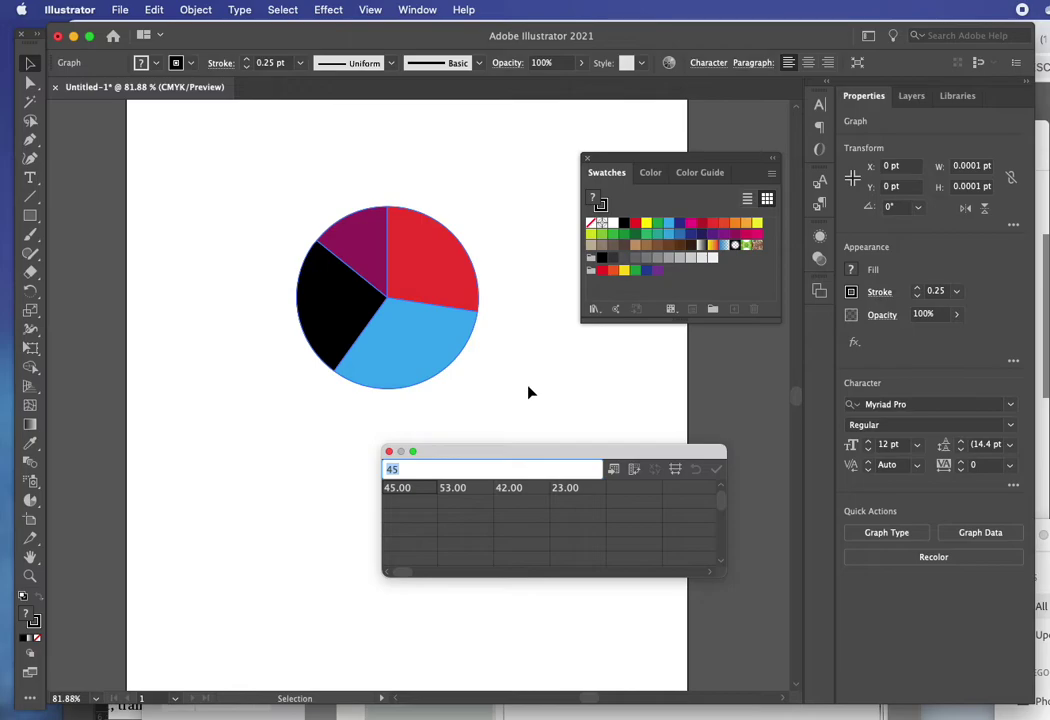
Step: Move the whole pie graph up and to the left on the artboard
{"action": "left_click", "coordinate": [333, 291]}
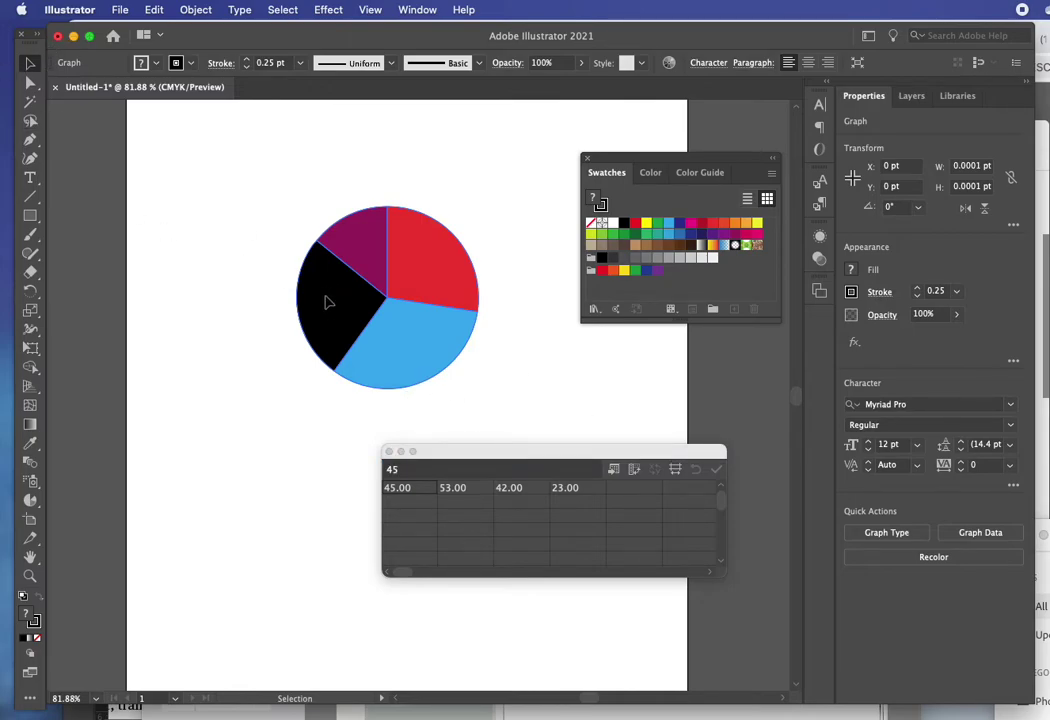
{"action": "left_click_drag", "start_coordinate": [408, 326], "coordinate": [336, 298]}
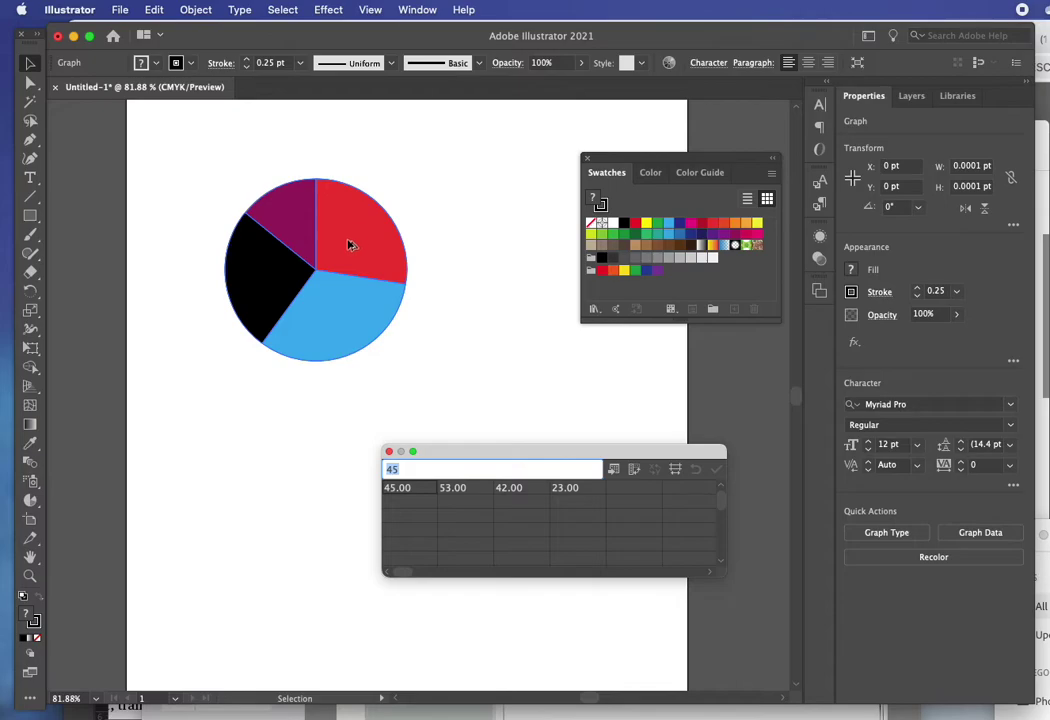
{"action": "left_click_drag", "start_coordinate": [355, 247], "coordinate": [370, 246]}
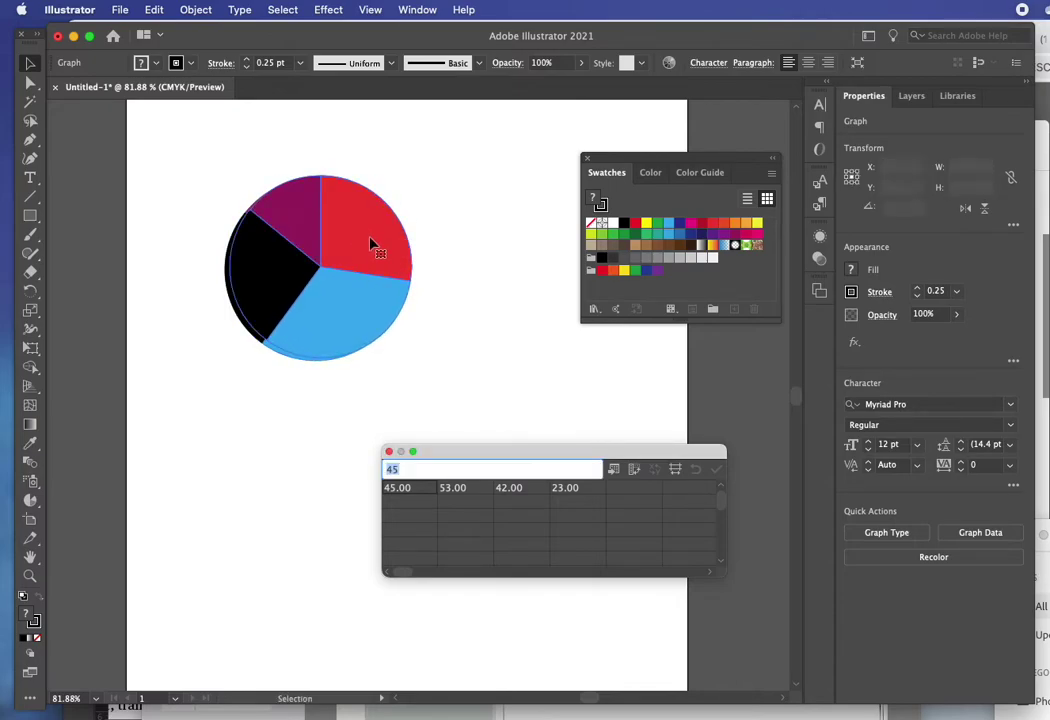
Step: Try pulling the red slice out of the pie with the Direct Selection tool, and undo the separation
{"action": "left_click", "coordinate": [30, 81]}
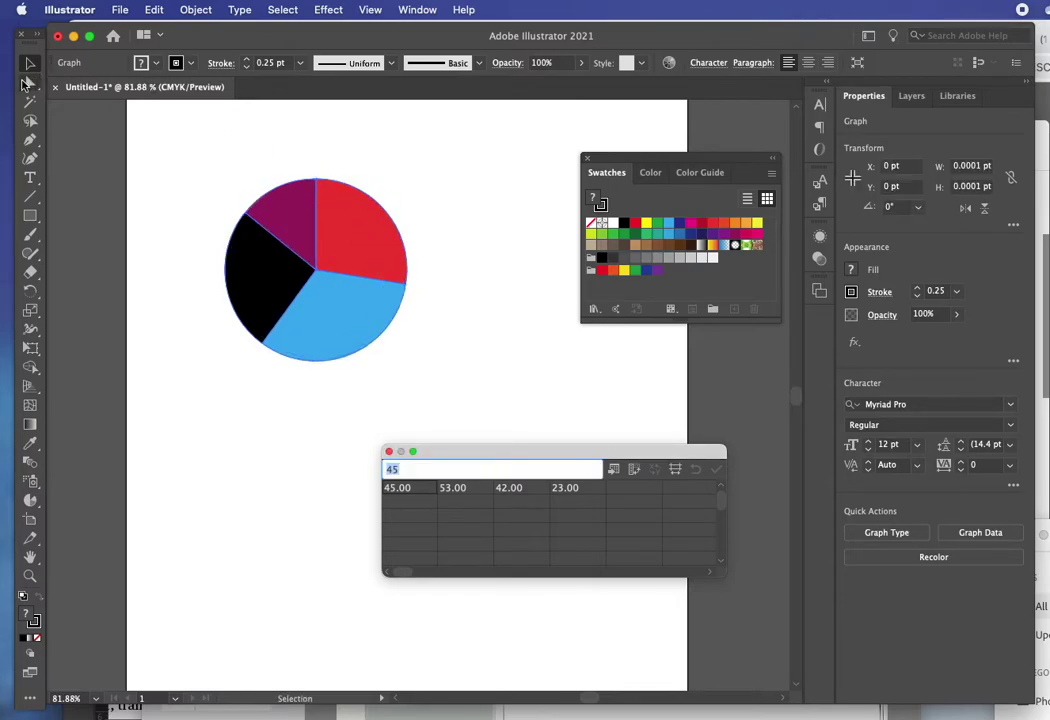
{"action": "left_click", "coordinate": [368, 230]}
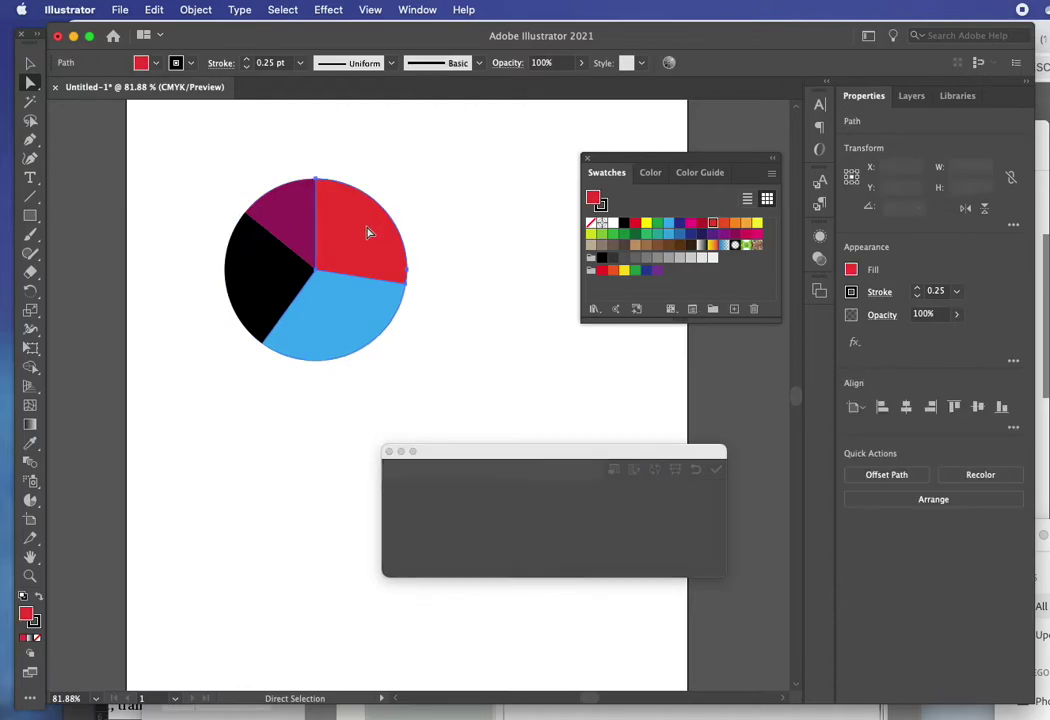
{"action": "left_click_drag", "start_coordinate": [358, 233], "coordinate": [368, 218]}
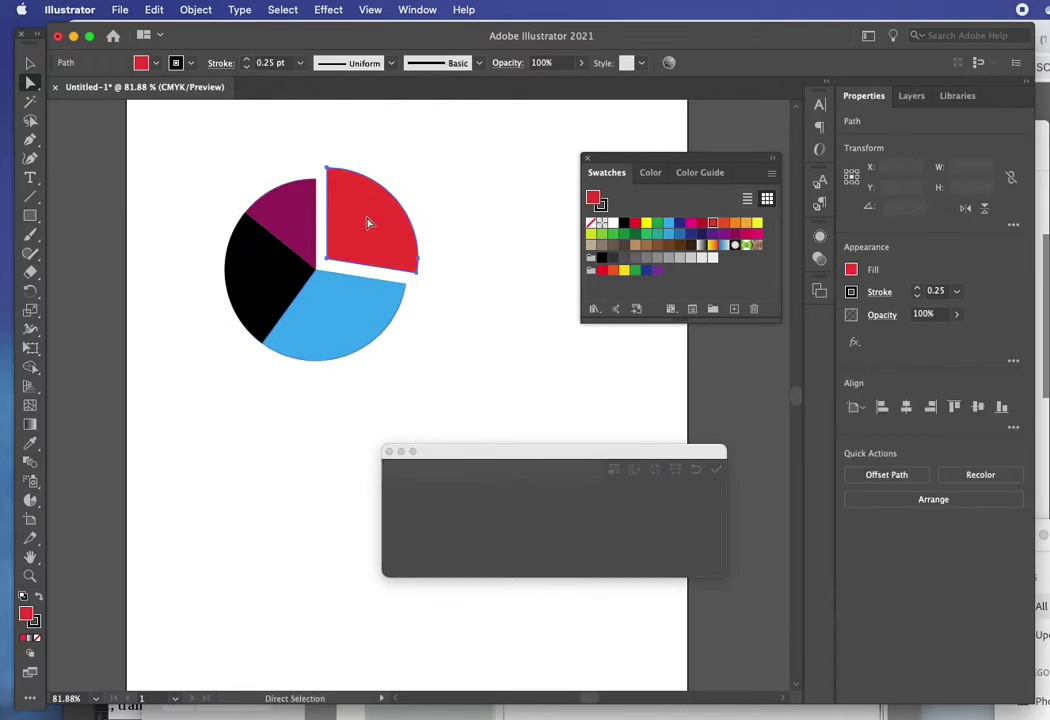
{"action": "left_click", "coordinate": [500, 457]}
{"action": "left_click_drag", "start_coordinate": [500, 457], "coordinate": [523, 438]}
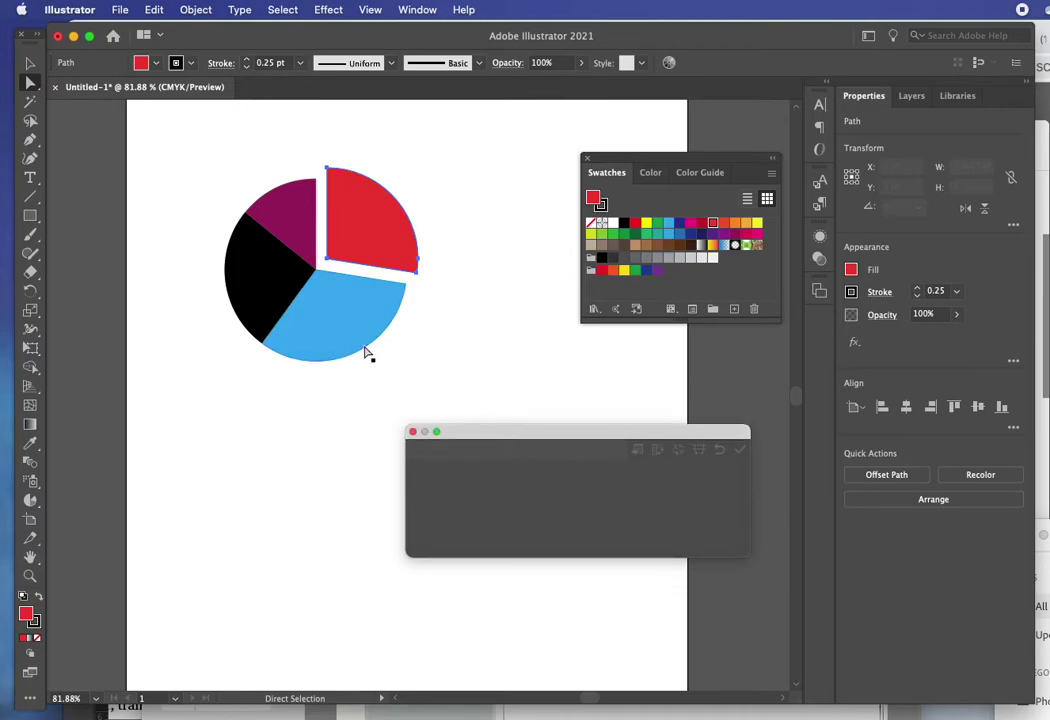
{"action": "left_click", "coordinate": [29, 62]}
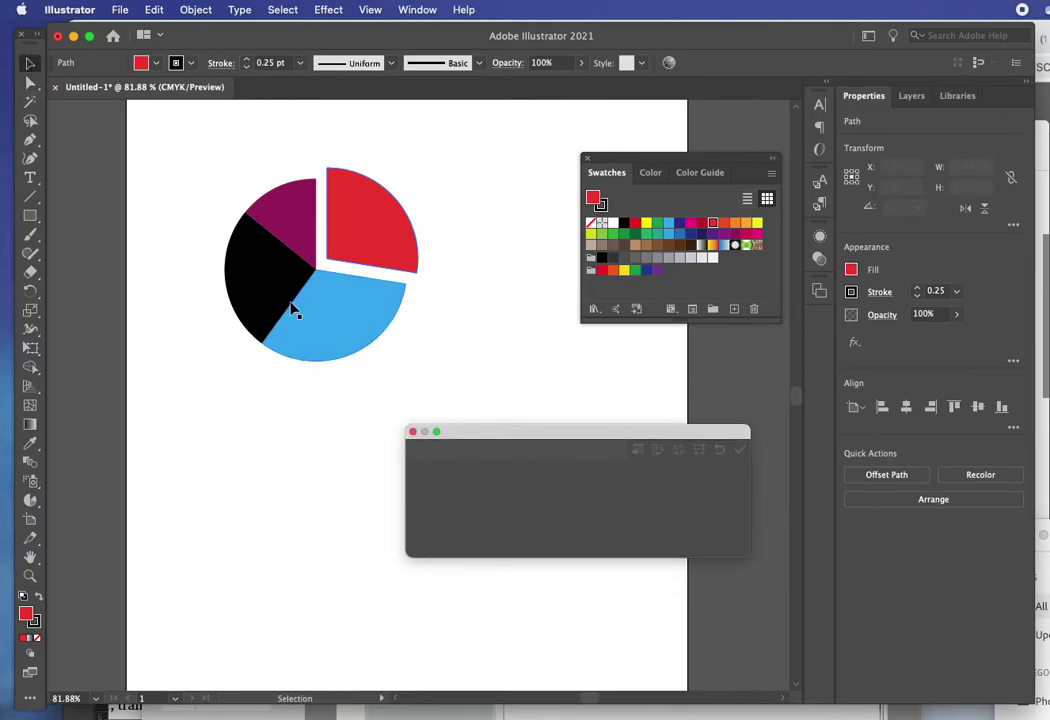
{"action": "left_click", "coordinate": [258, 312]}
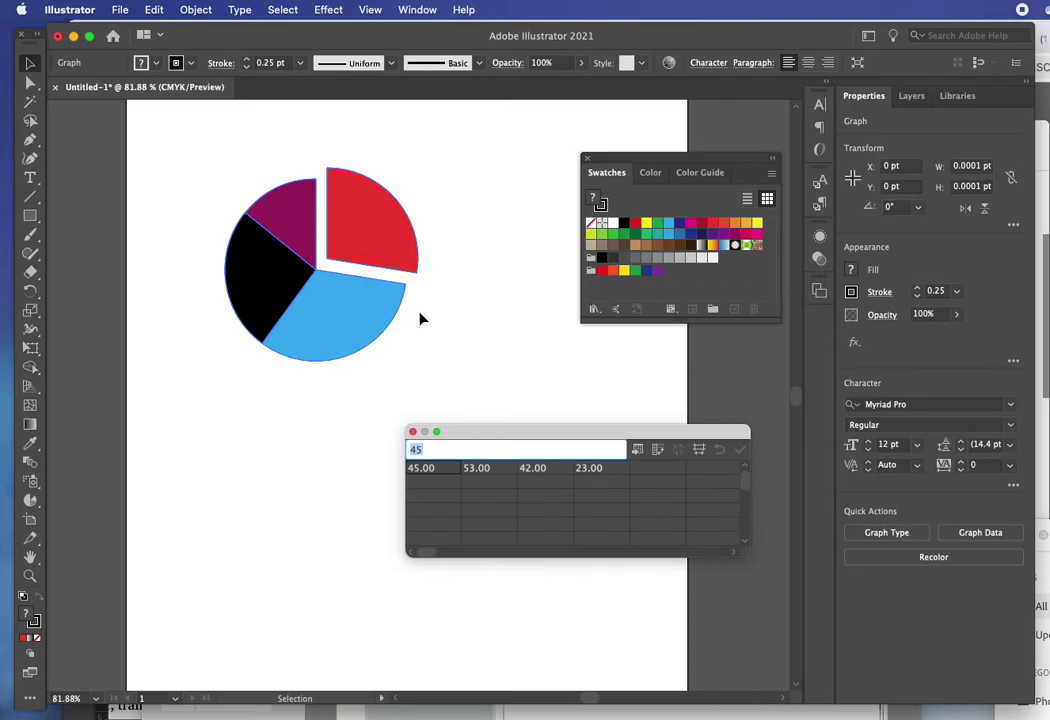
{"action": "key", "text": "super+z"}
Step: Duplicate the whole pie graph to the right of the original and select the original graph again
{"action": "left_click", "coordinate": [272, 304], "text": "shift"}
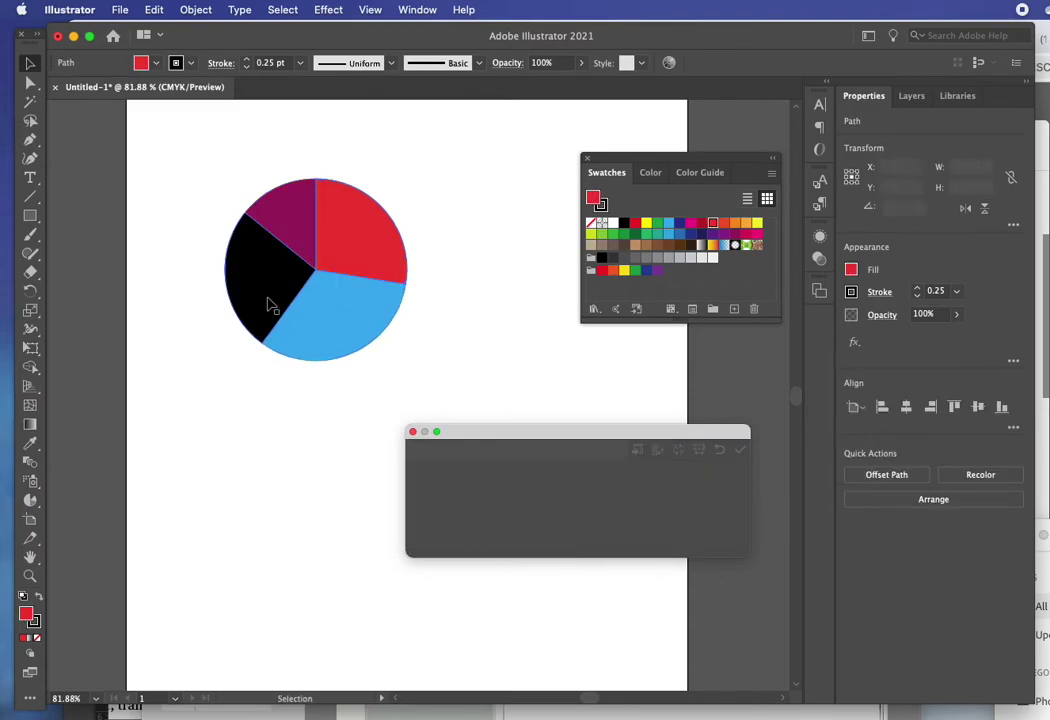
{"action": "left_click", "coordinate": [270, 305]}
{"action": "left_click_drag", "start_coordinate": [270, 305], "coordinate": [492, 300]}
{"action": "left_click", "coordinate": [270, 293]}
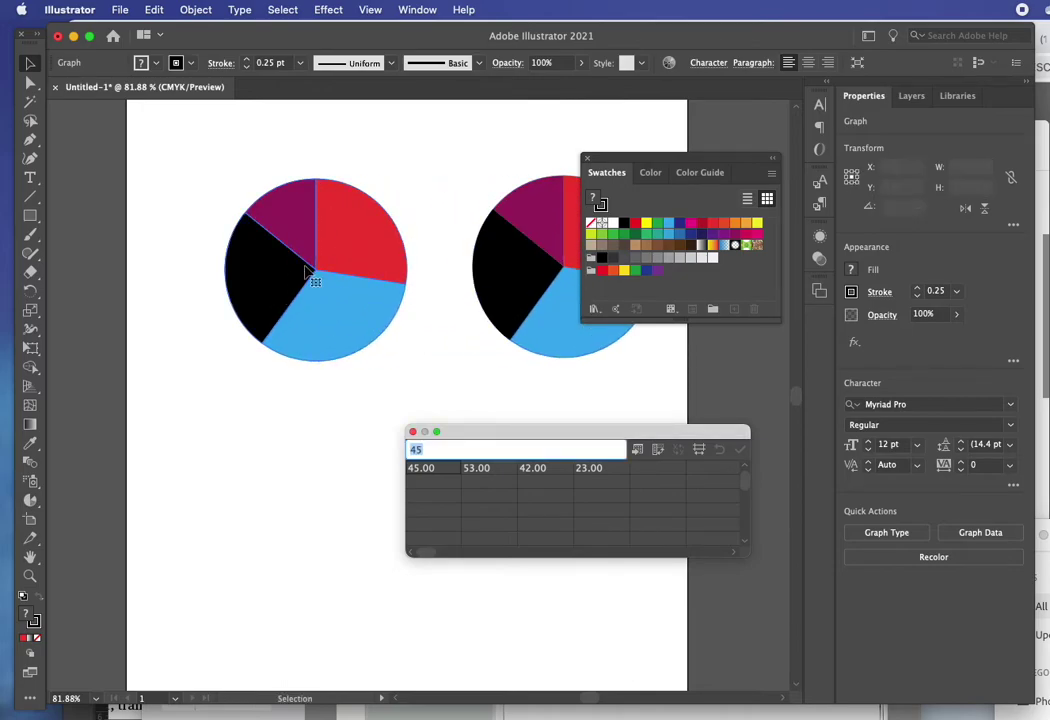
Step: Pull the red slice up and away from the original pie with the Direct Selection tool, and reselect the whole graph
{"action": "left_click", "coordinate": [30, 82]}
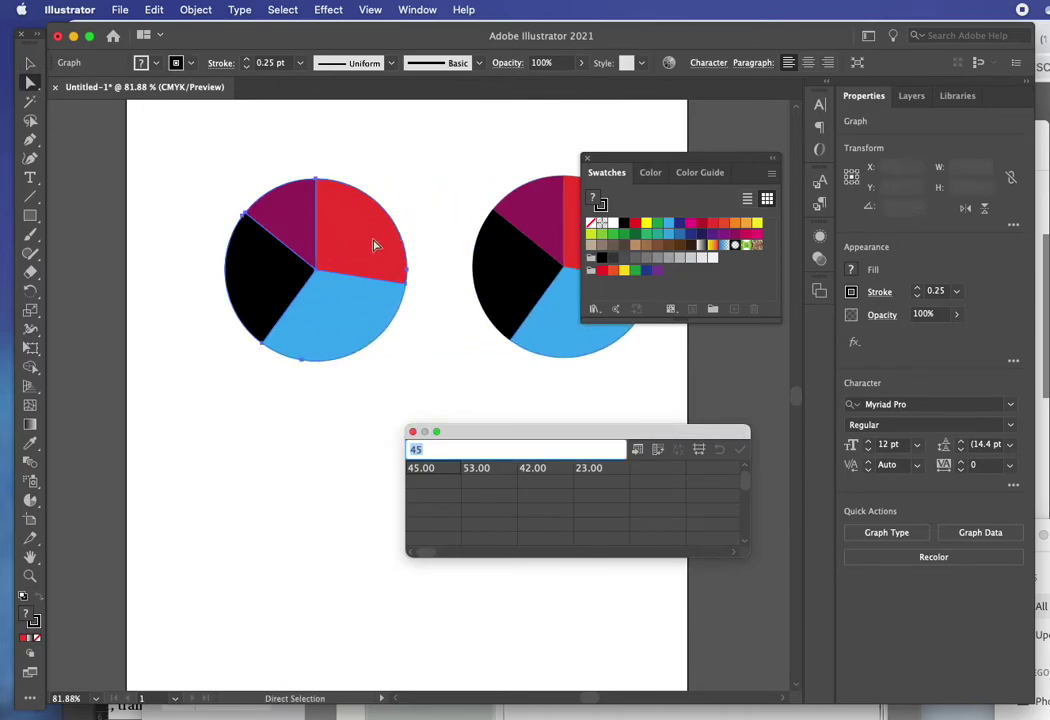
{"action": "left_click", "coordinate": [419, 146]}
{"action": "left_click_drag", "start_coordinate": [352, 232], "coordinate": [363, 224]}
{"action": "left_click", "coordinate": [30, 63]}
{"action": "left_click", "coordinate": [326, 342]}
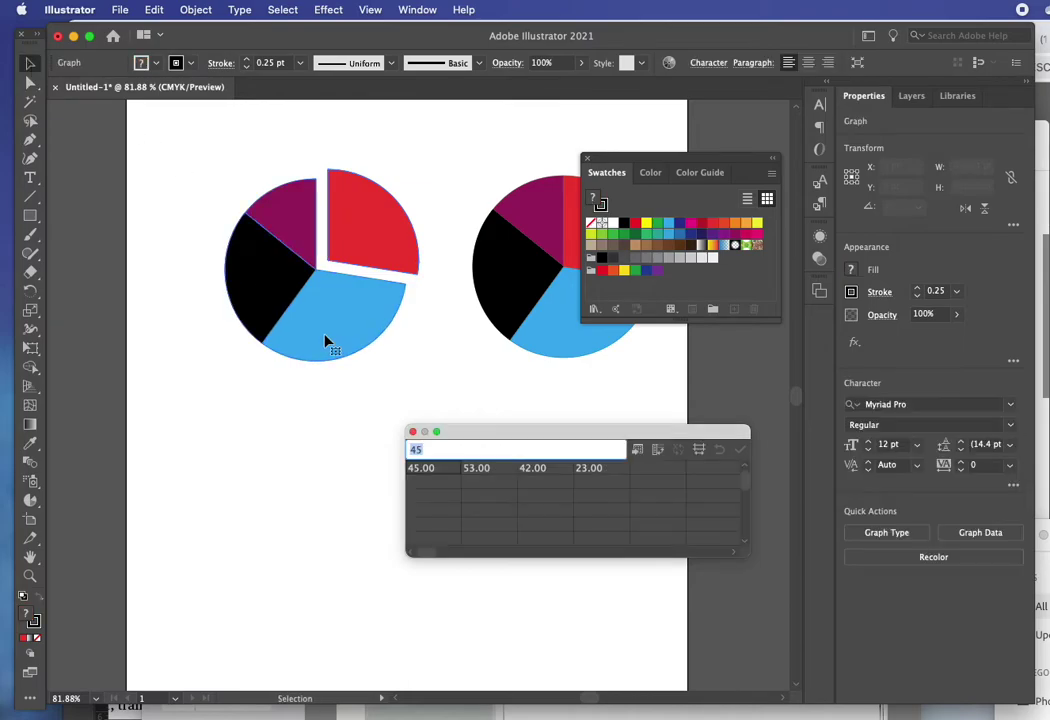
Step: Try entering 10 and 2 as the fourth and fifth data values of the separated pie, and revert the data
{"action": "left_click", "coordinate": [589, 468]}
{"action": "left_click", "coordinate": [582, 470]}
{"action": "type", "text": "10"}
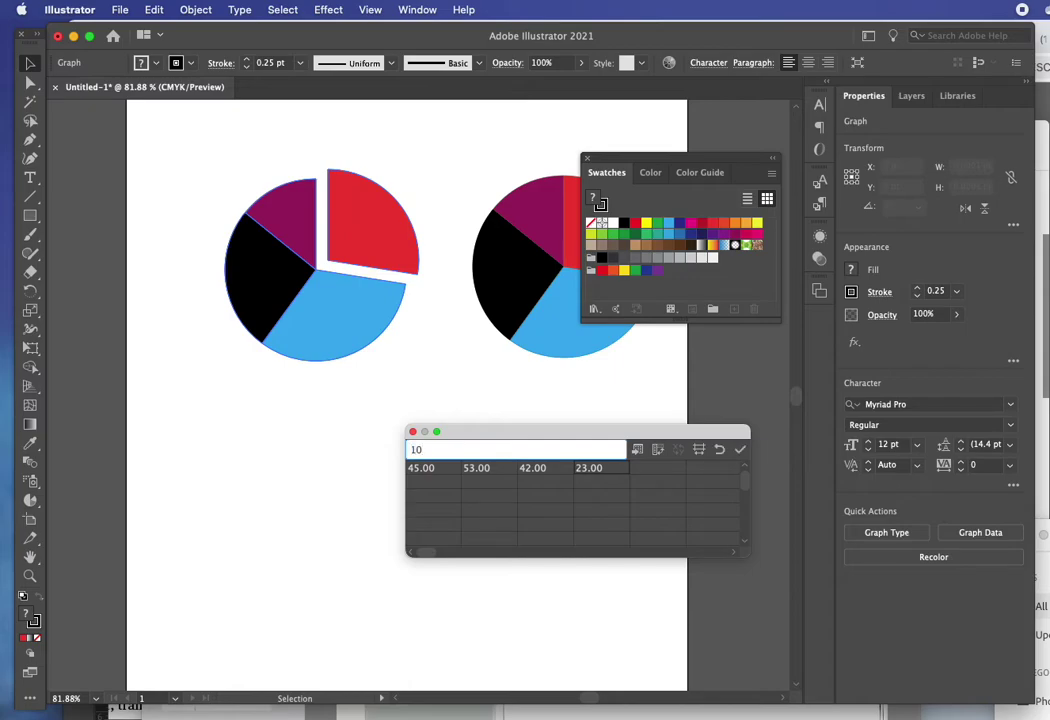
{"action": "key", "text": "Tab"}
{"action": "type", "text": "2"}
{"action": "key", "text": "Tab"}
{"action": "left_click", "coordinate": [719, 449]}
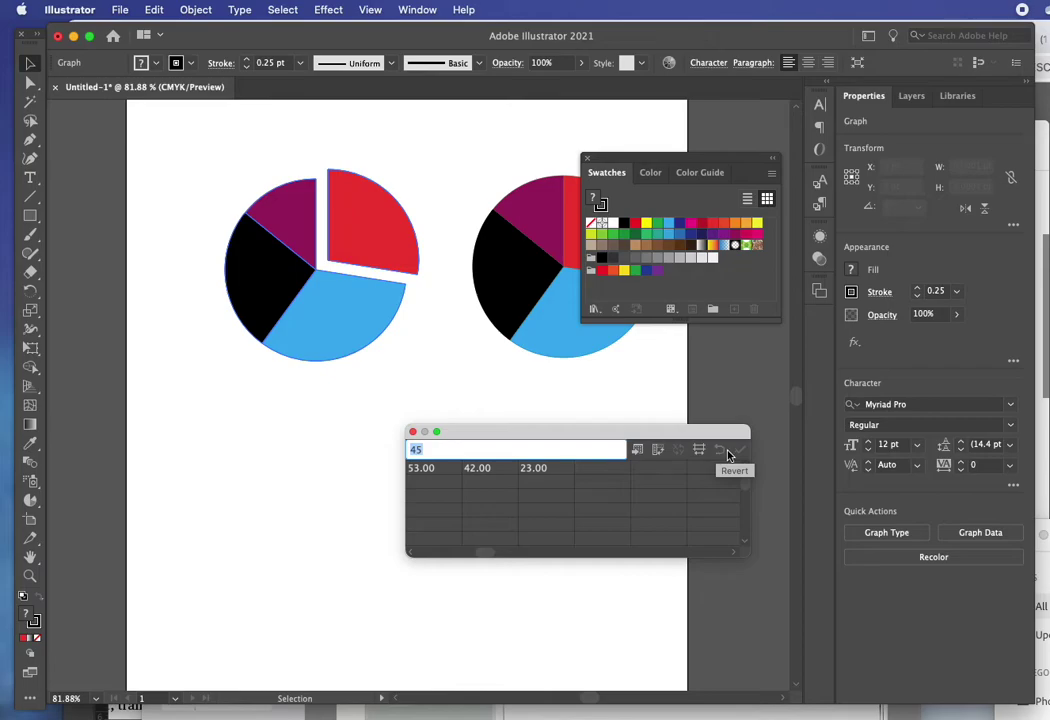
Step: Add 33 and 12 as the fifth and sixth data values of the separated pie and apply them
{"action": "left_click", "coordinate": [599, 468]}
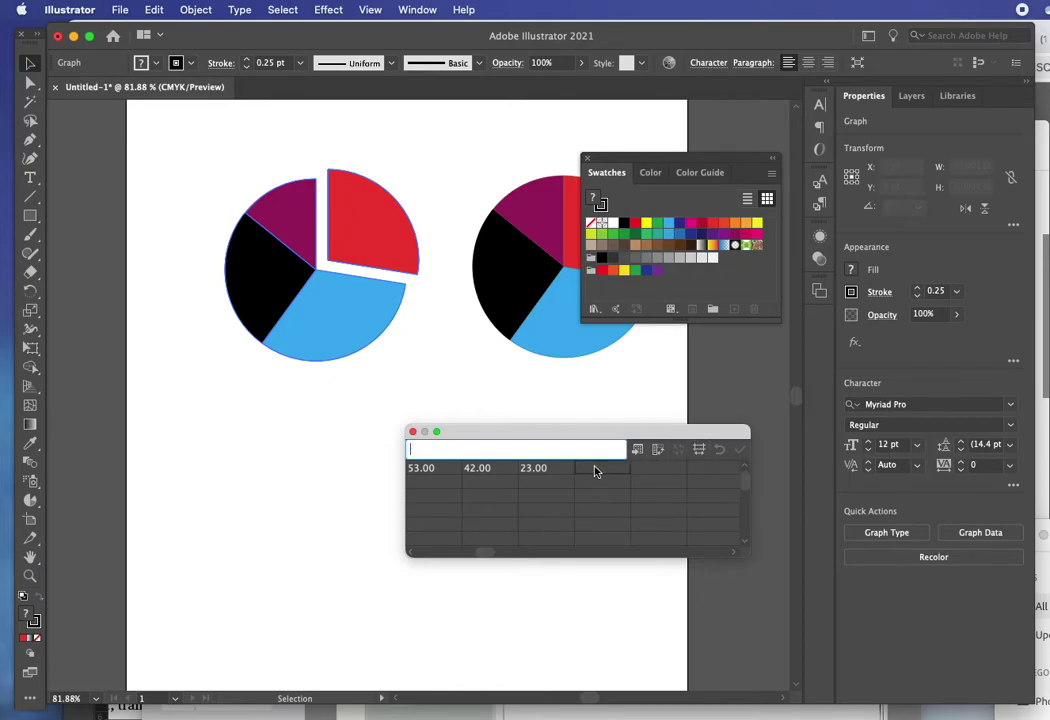
{"action": "type", "text": "33"}
{"action": "key", "text": "Tab"}
{"action": "type", "text": "12"}
{"action": "left_click", "coordinate": [740, 449]}
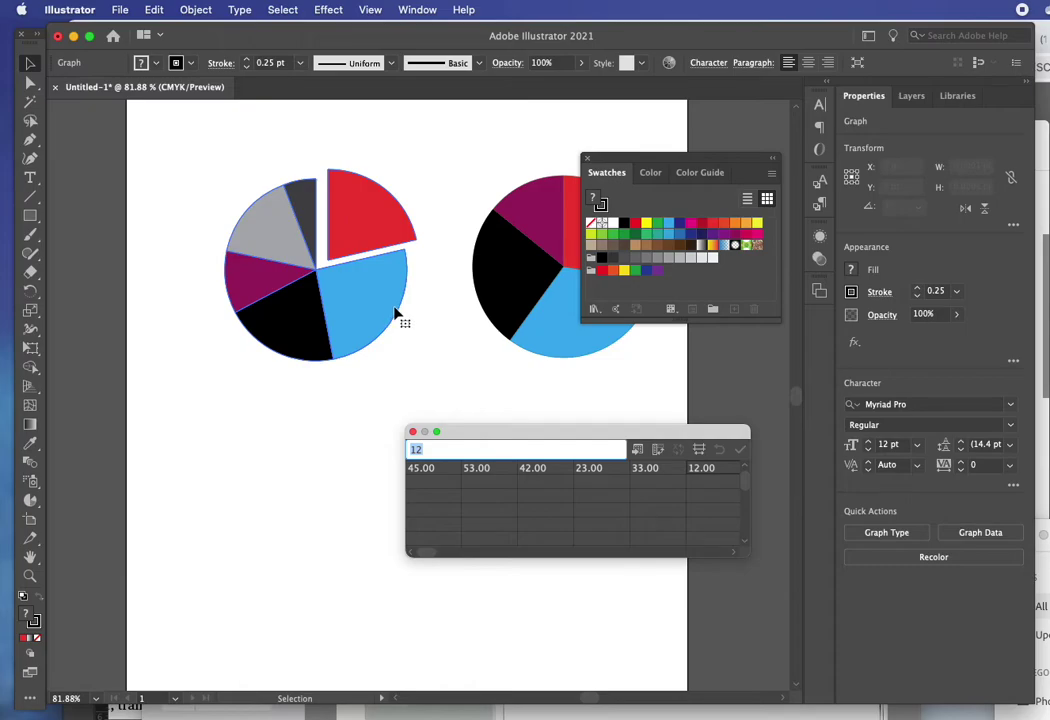
Step: Reposition the separated red slice of the six-slice pie slightly up and to the left with the Direct Selection tool
{"action": "key", "text": "a"}
{"action": "left_click_drag", "start_coordinate": [405, 234], "coordinate": [362, 226]}
{"action": "left_click", "coordinate": [474, 183]}
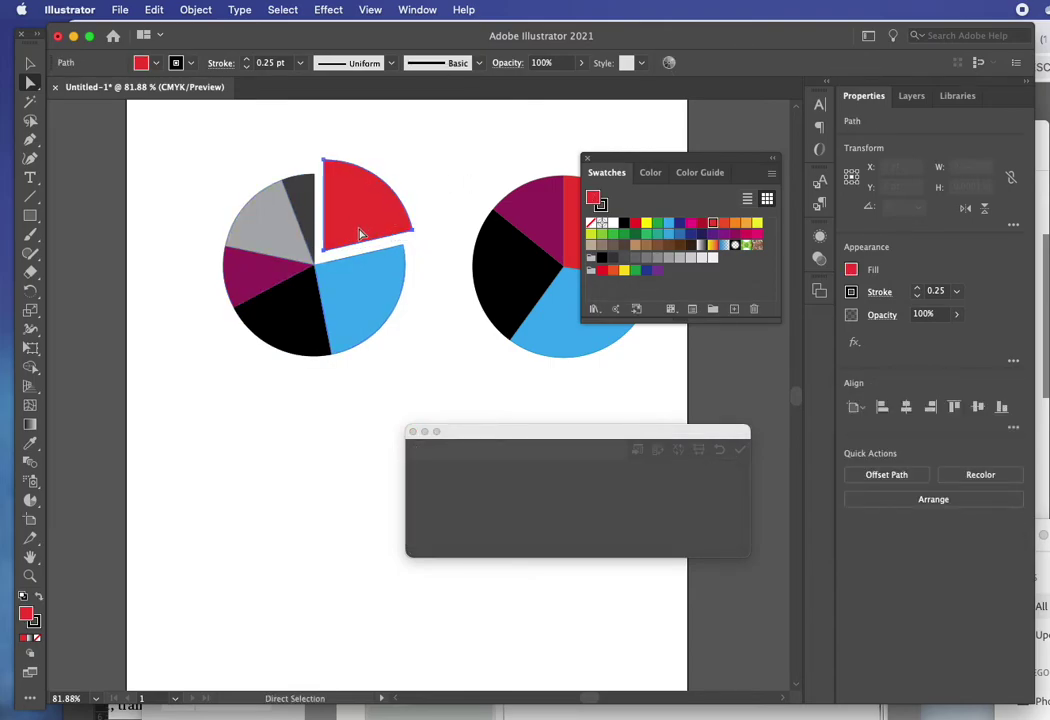
Step: Duplicate the intact four-slice pie graph to the empty area below the six-slice pie
{"action": "left_click", "coordinate": [30, 62]}
{"action": "left_click", "coordinate": [515, 287]}
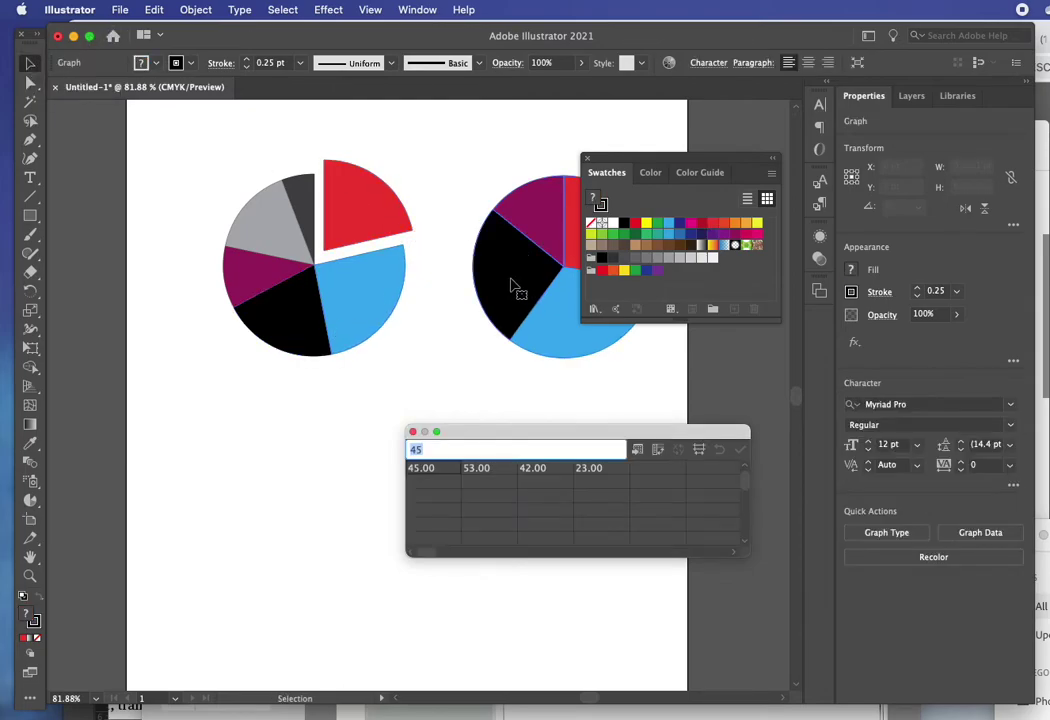
{"action": "left_click_drag", "start_coordinate": [513, 285], "coordinate": [205, 538]}
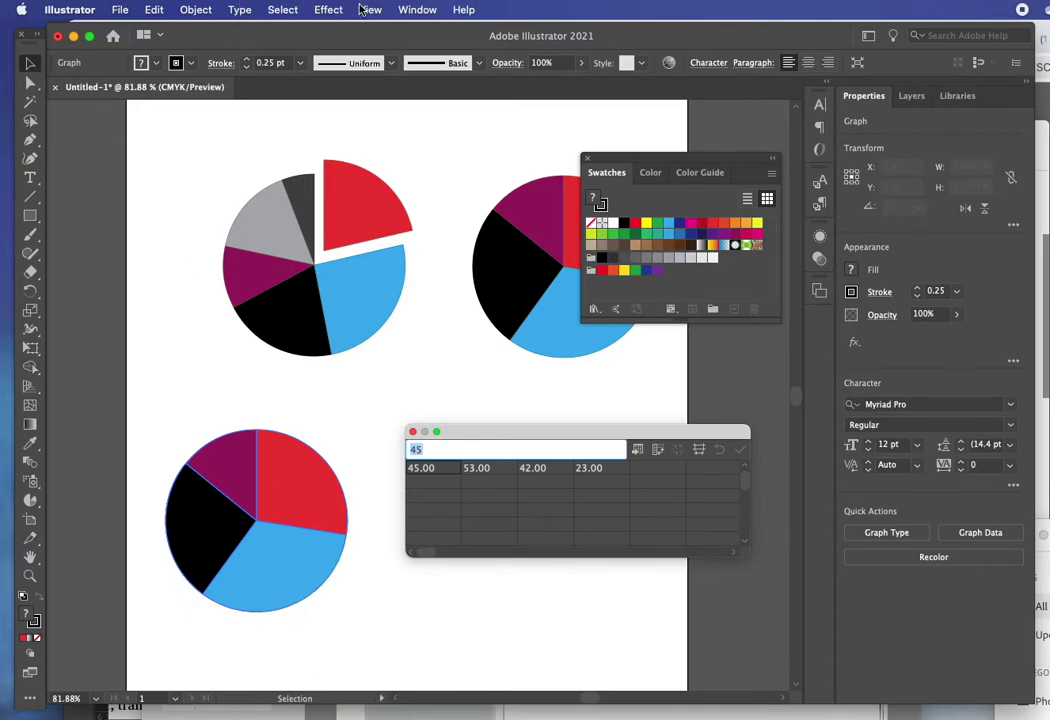
Step: Show the Graphic Styles panel and place it beside the new pie graph copy
{"action": "left_click", "coordinate": [415, 9]}
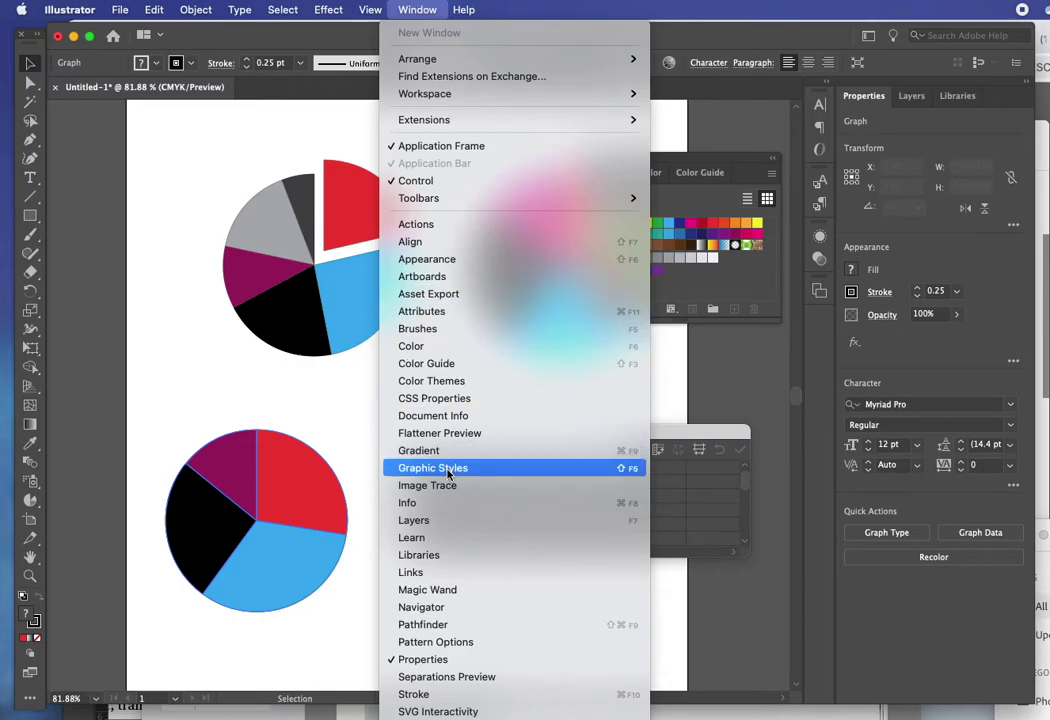
{"action": "key", "text": "Escape"}
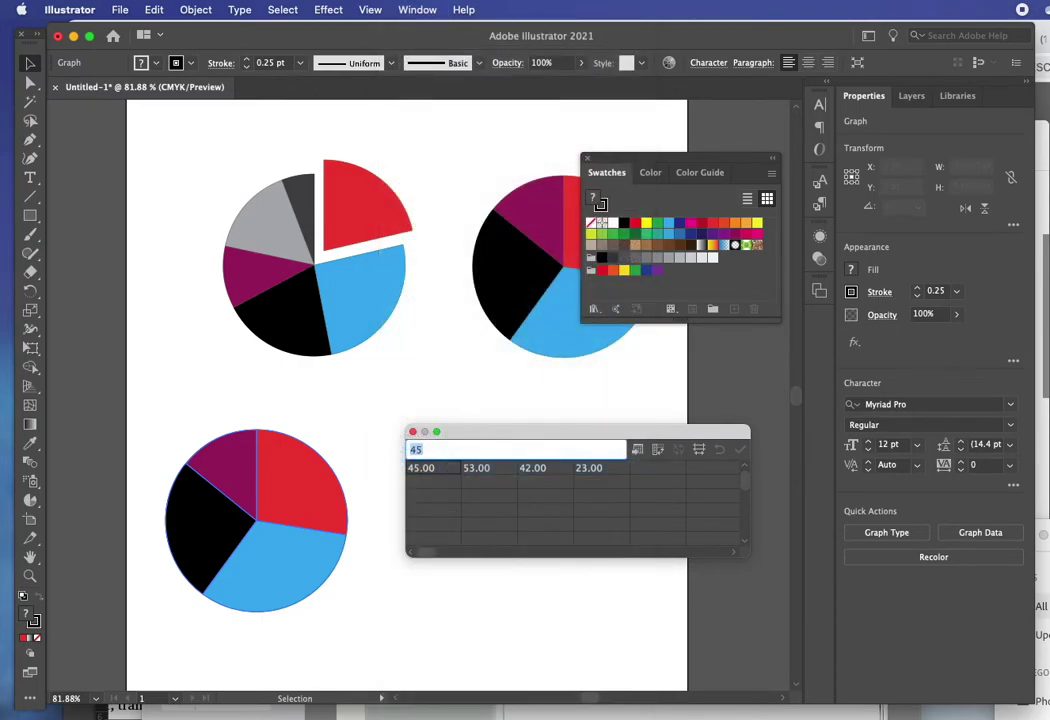
{"action": "left_click_drag", "start_coordinate": [532, 411], "coordinate": [503, 411]}
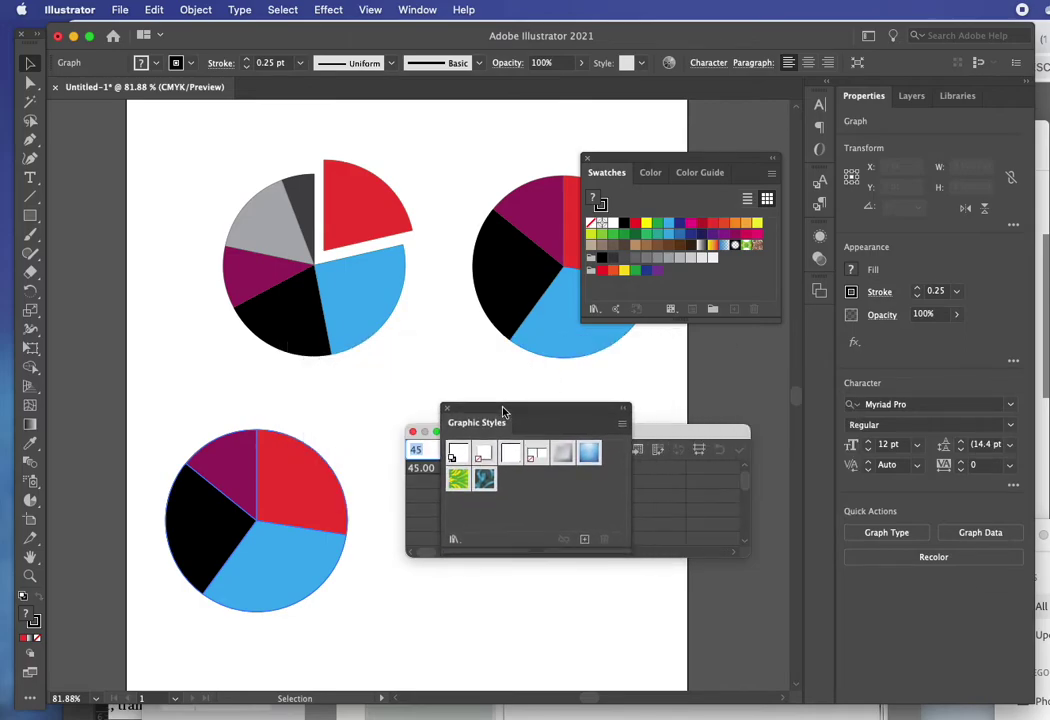
Step: Try the blue graphic style on the lower four-slice pie copy
{"action": "left_click", "coordinate": [218, 528]}
{"action": "left_click", "coordinate": [588, 453]}
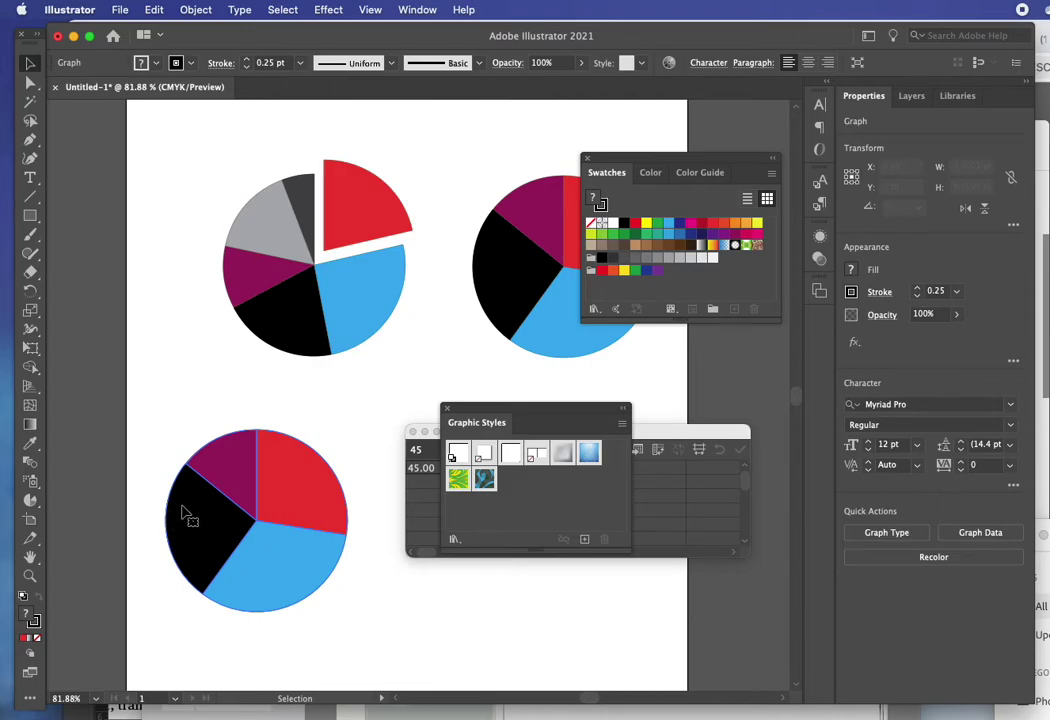
{"action": "left_click", "coordinate": [590, 453]}
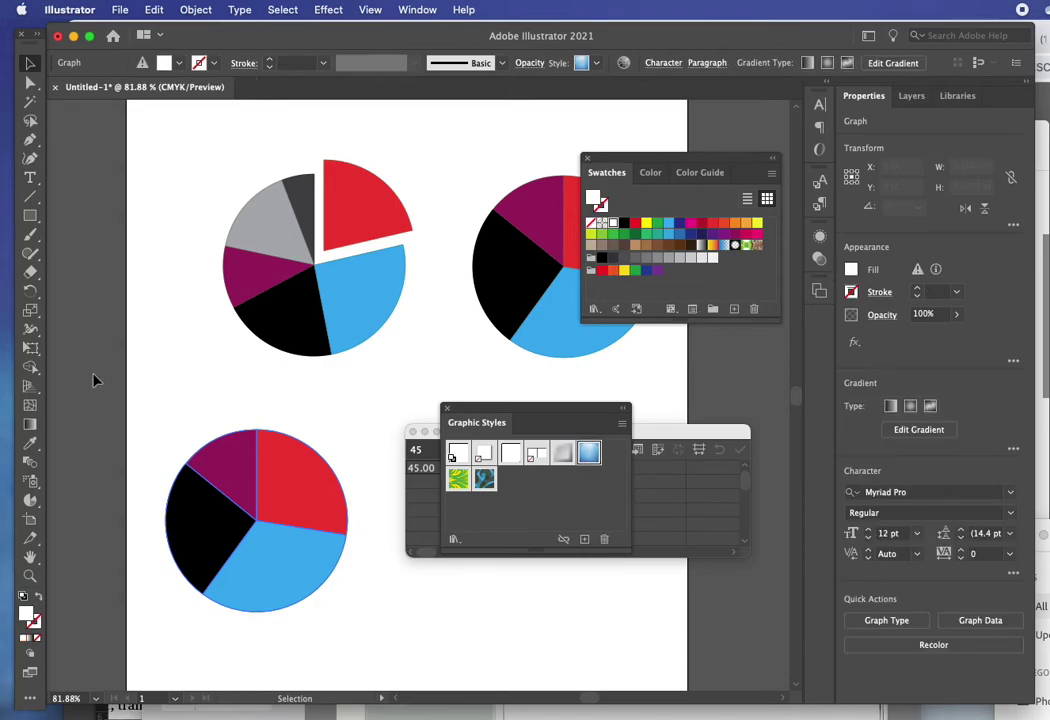
Step: Open the Buttons and Rollovers graphic style library with the lower pie copy selected
{"action": "left_click_drag", "start_coordinate": [140, 411], "coordinate": [365, 630]}
{"action": "left_click", "coordinate": [620, 425]}
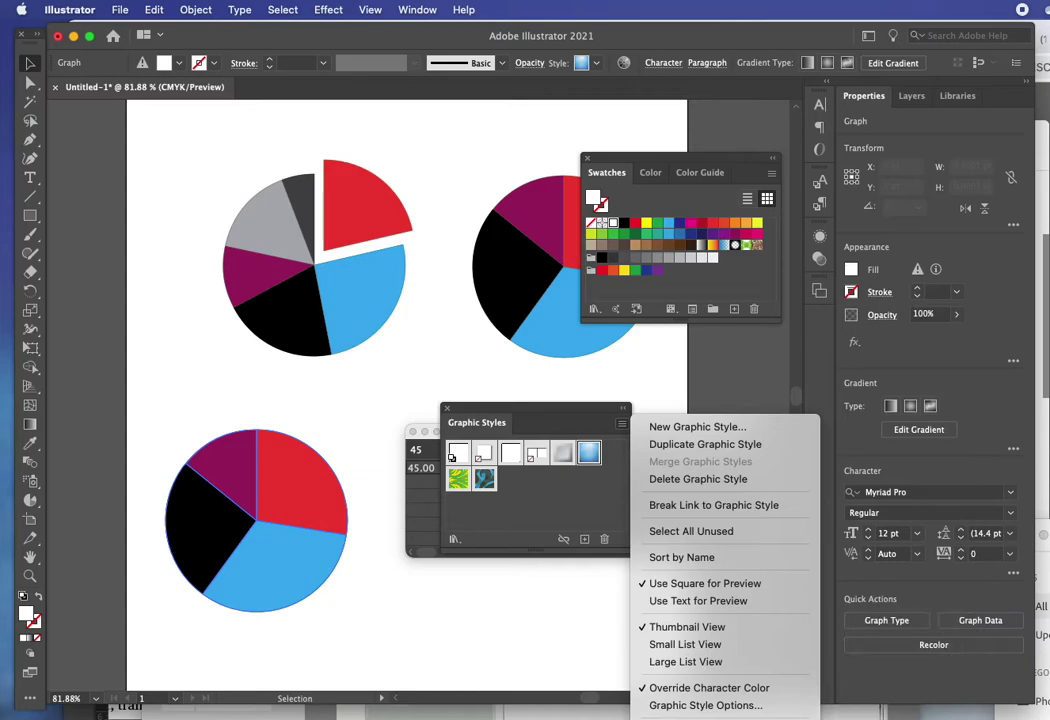
{"action": "mouse_move", "coordinate": [716, 718]}
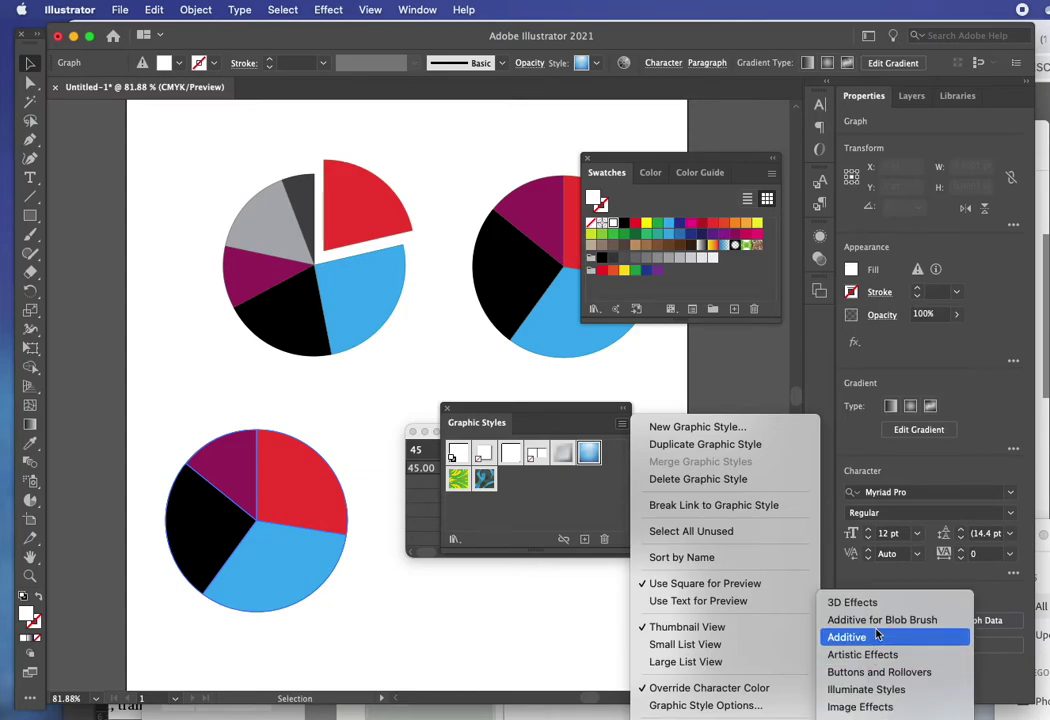
{"action": "left_click", "coordinate": [870, 672]}
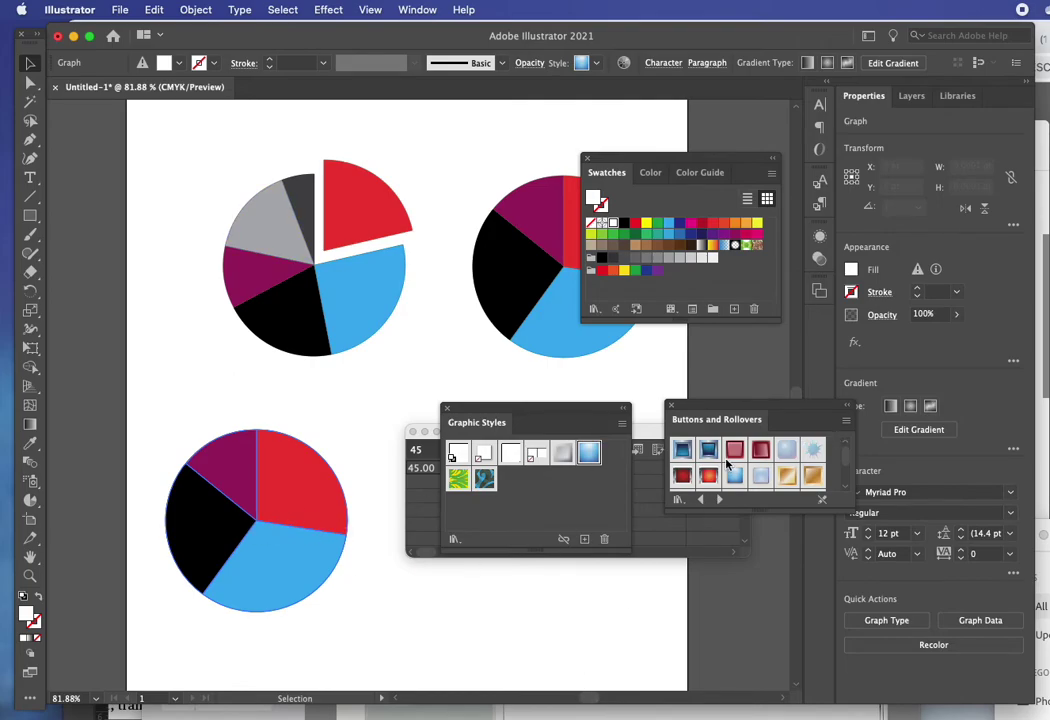
Step: Try the dark blue and dark red button styles on the lower pie copy, then apply the gold one
{"action": "left_click", "coordinate": [709, 451]}
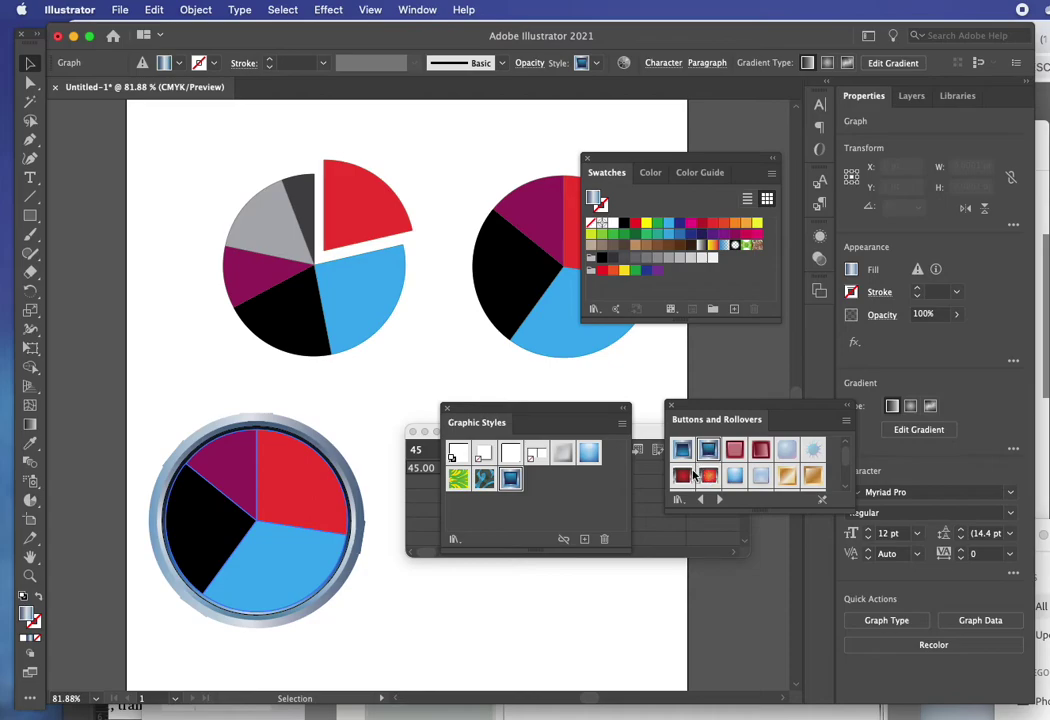
{"action": "left_click", "coordinate": [682, 476]}
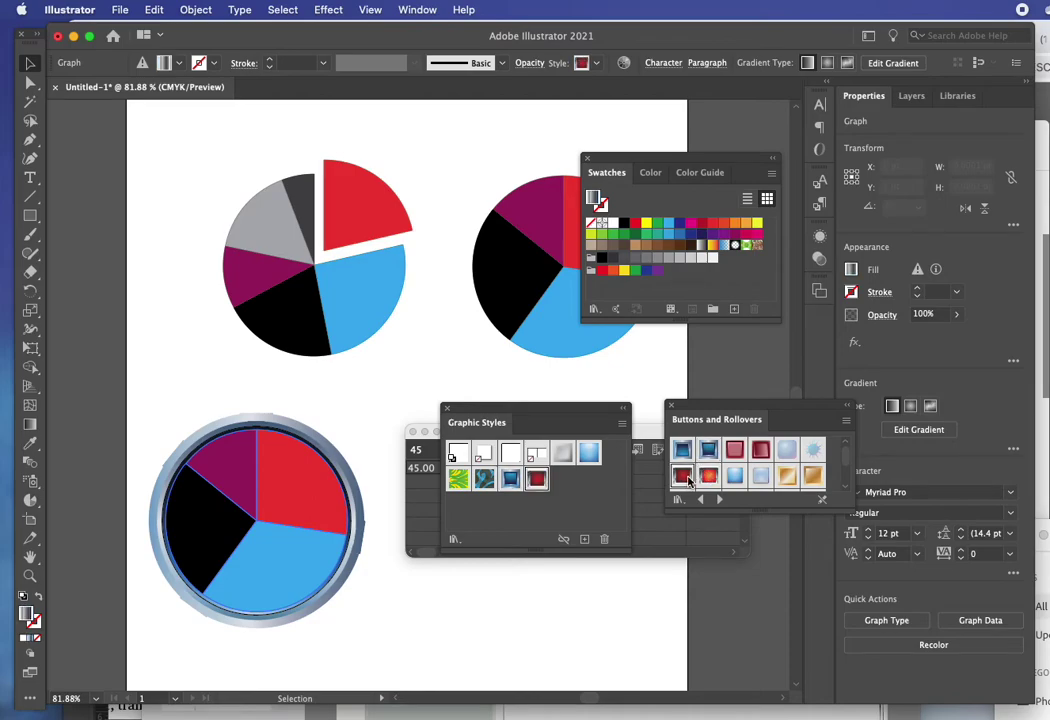
{"action": "left_click", "coordinate": [787, 477]}
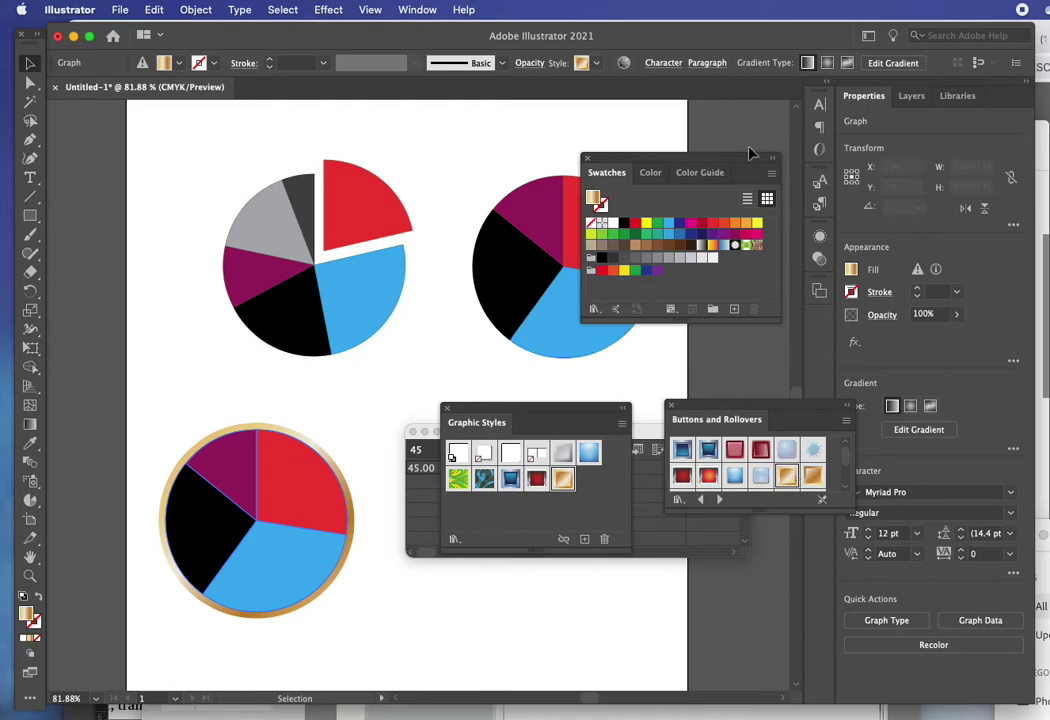
Step: Dock the Swatches panel group with the collapsed panels and move the uncovered upper four-slice pie slightly up and left
{"action": "left_click_drag", "start_coordinate": [666, 168], "coordinate": [822, 216]}
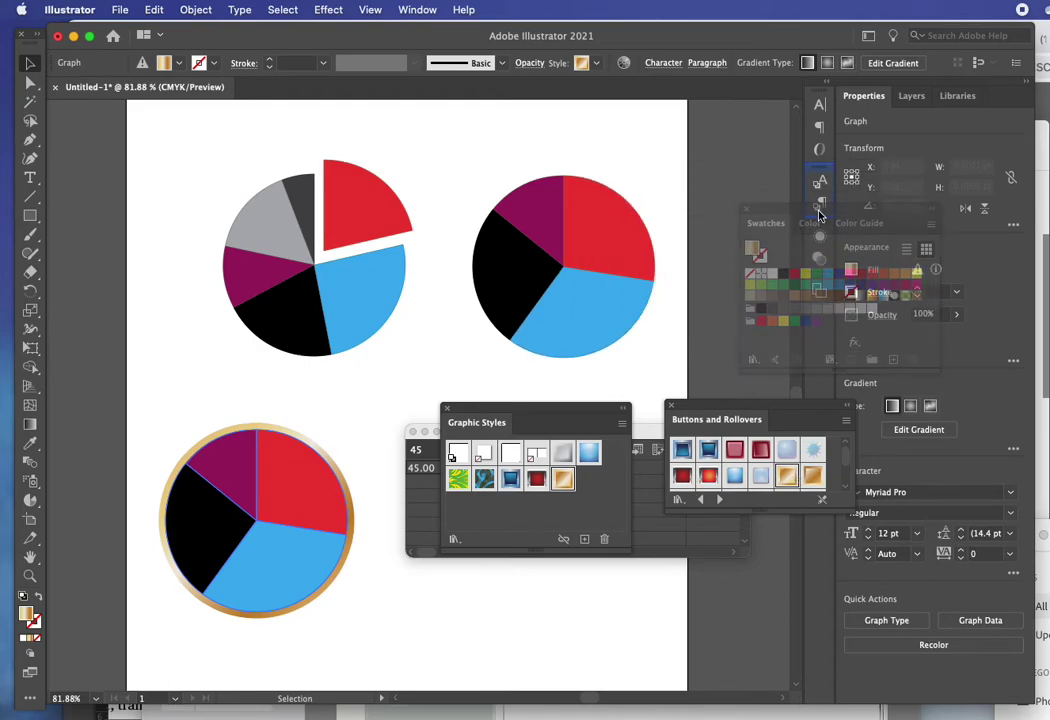
{"action": "left_click", "coordinate": [603, 250]}
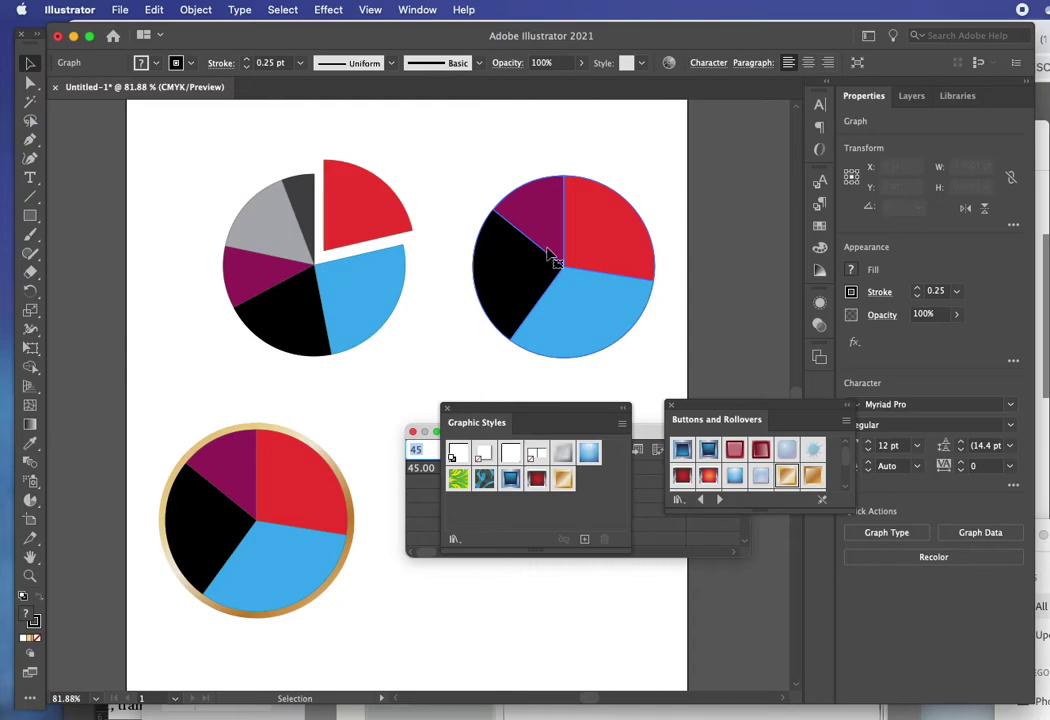
{"action": "left_click_drag", "start_coordinate": [520, 267], "coordinate": [506, 262]}
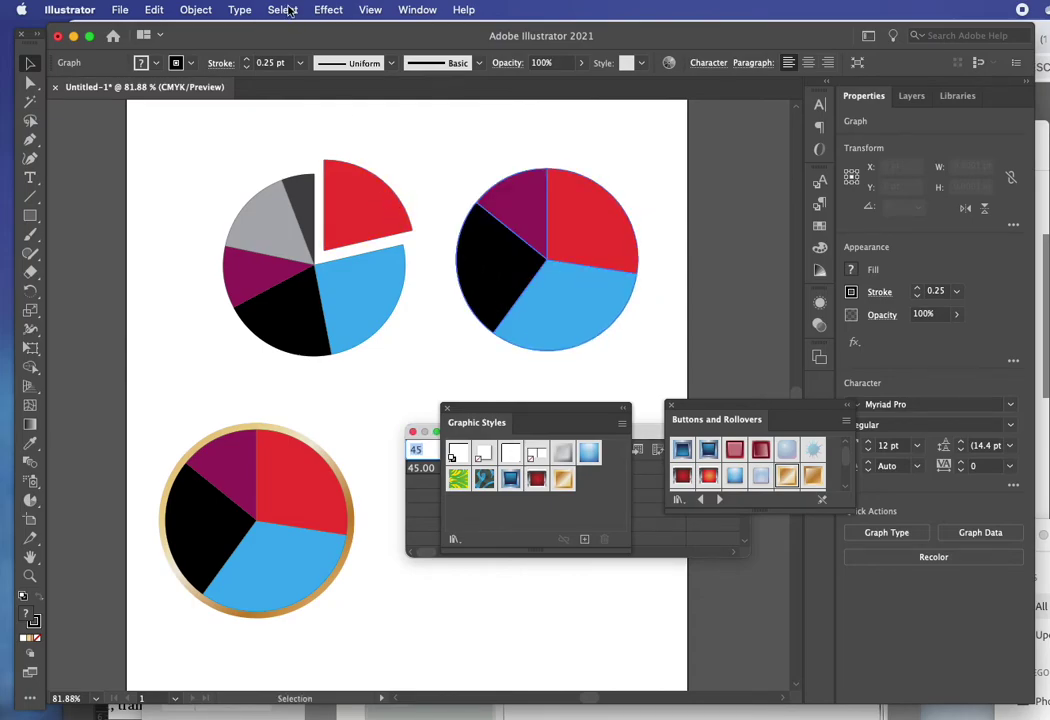
{"action": "left_click", "coordinate": [321, 9]}
{"action": "left_click", "coordinate": [539, 230]}
{"action": "left_click", "coordinate": [330, 10]}
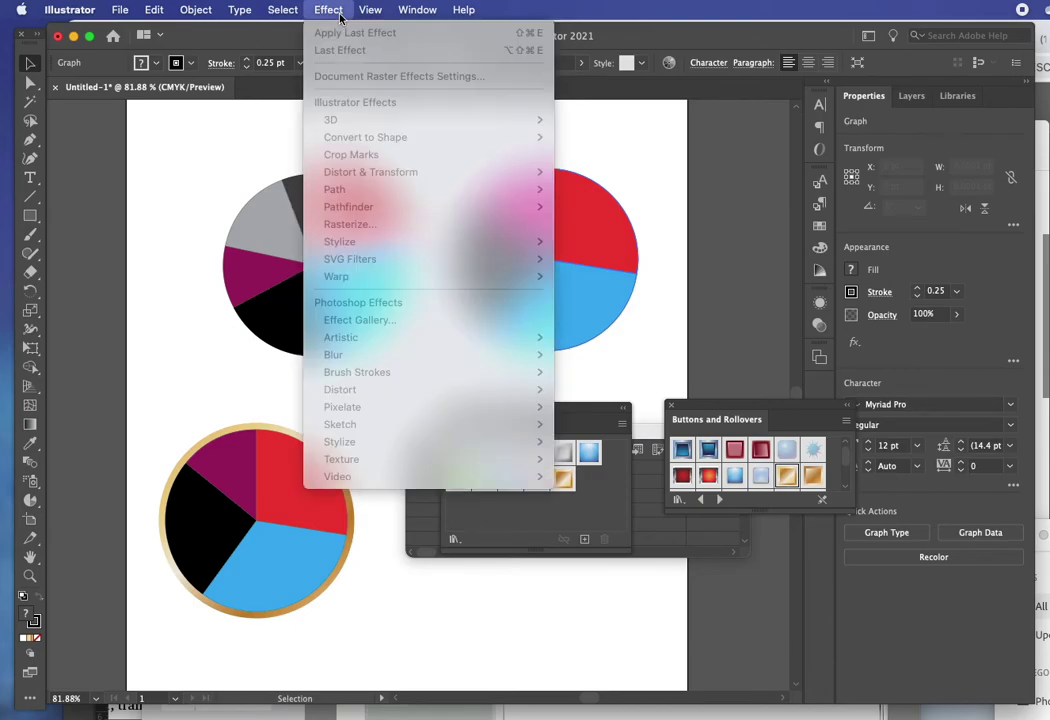
{"action": "left_click", "coordinate": [340, 17]}
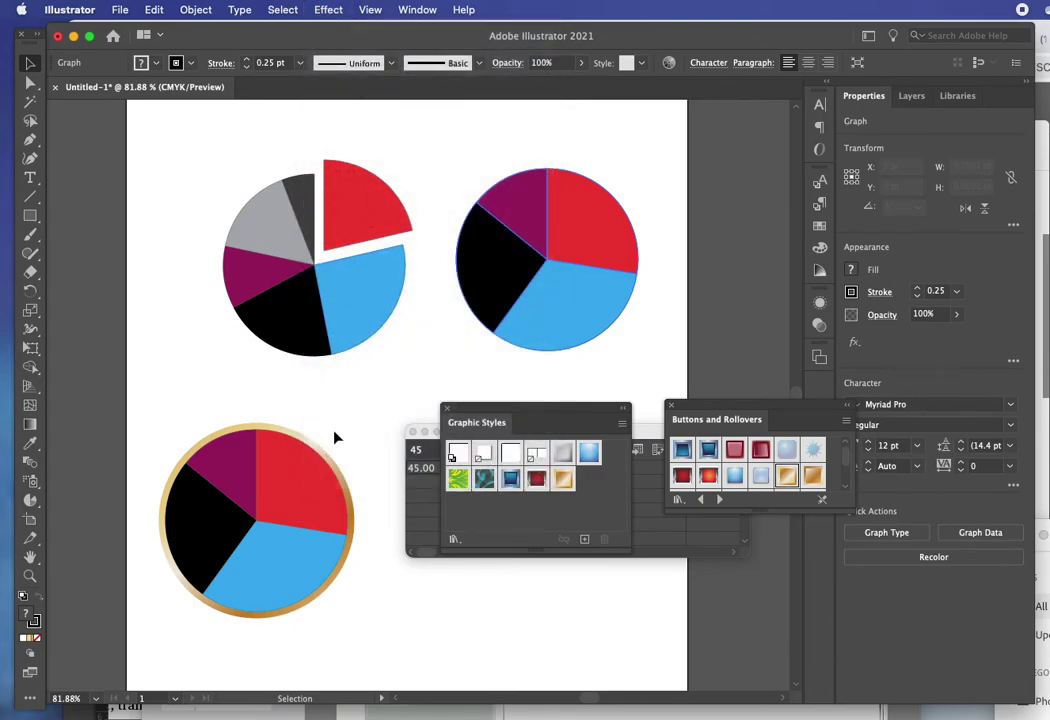
{"action": "left_click", "coordinate": [440, 380]}
{"action": "left_click", "coordinate": [563, 325]}
{"action": "left_click", "coordinate": [335, 8]}
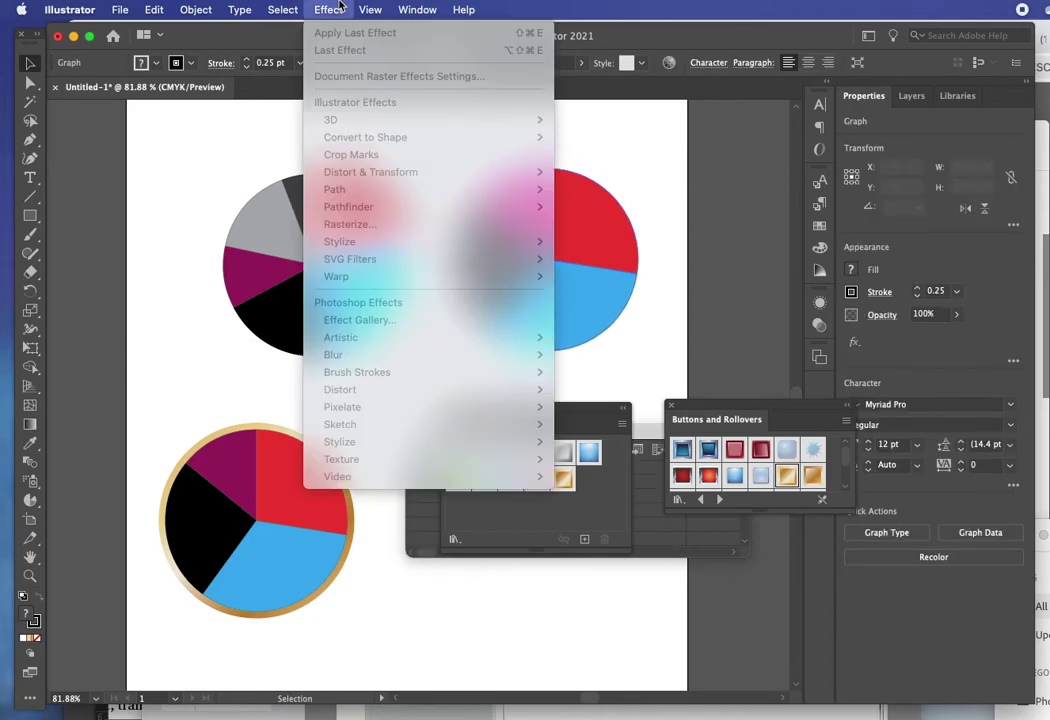
{"action": "left_click", "coordinate": [339, 8]}
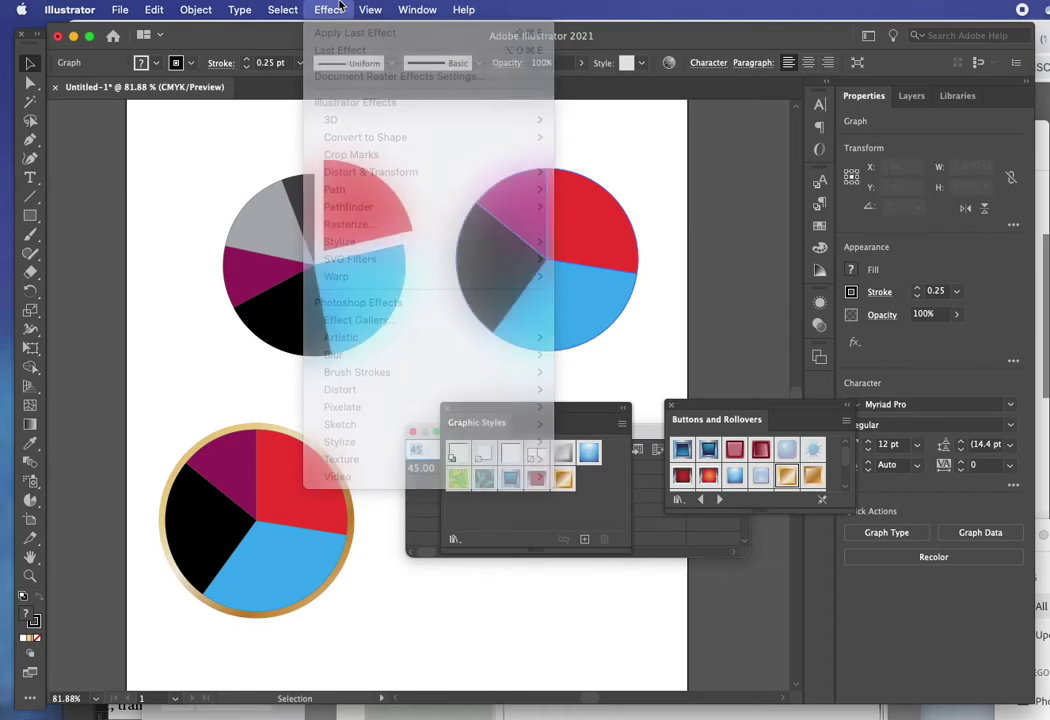
Step: Close the Buttons and Rollovers library and the graph data window, move Graphic Styles lower, and keep the upper four-slice pie selected
{"action": "left_click", "coordinate": [668, 407]}
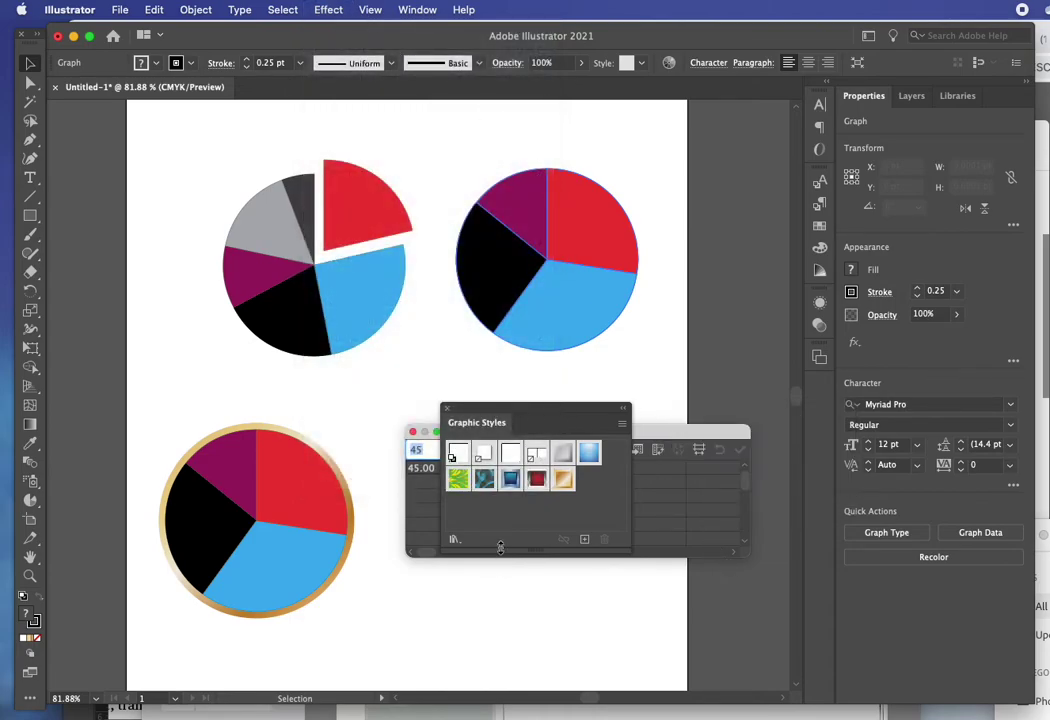
{"action": "left_click_drag", "start_coordinate": [490, 415], "coordinate": [482, 580]}
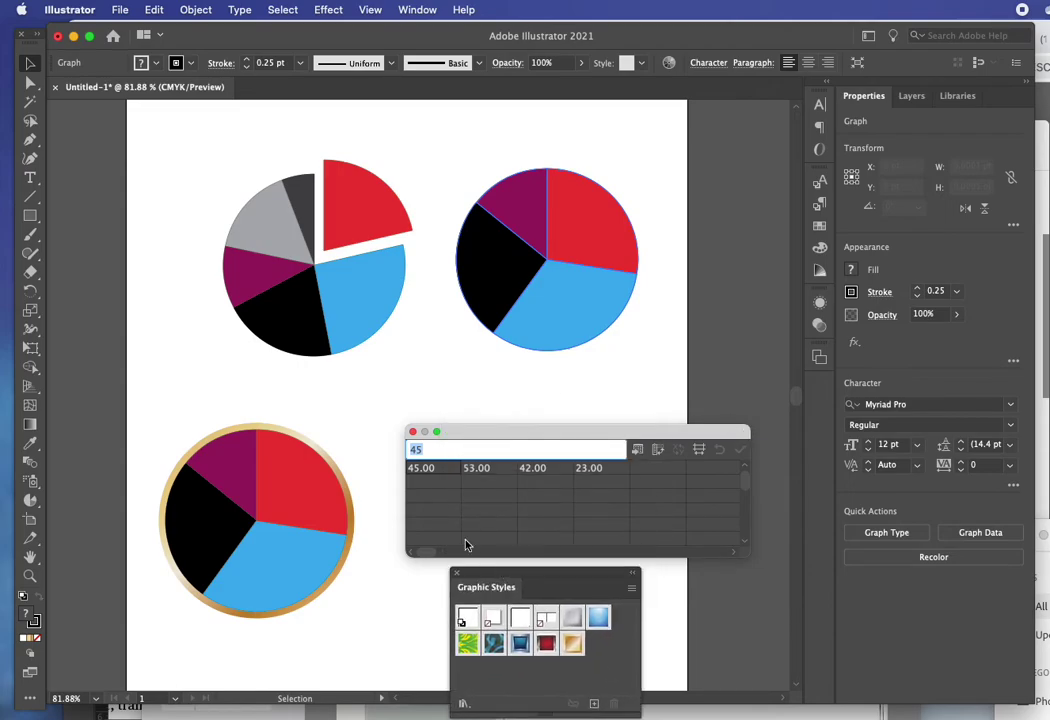
{"action": "left_click", "coordinate": [401, 572]}
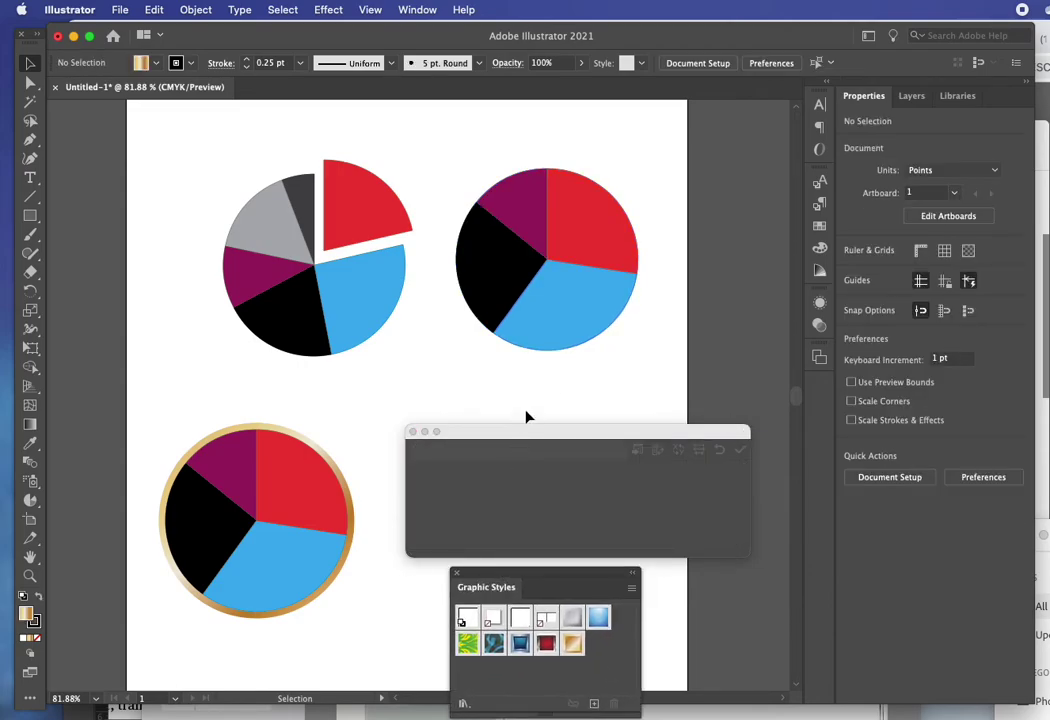
{"action": "left_click", "coordinate": [555, 342]}
{"action": "left_click", "coordinate": [413, 432]}
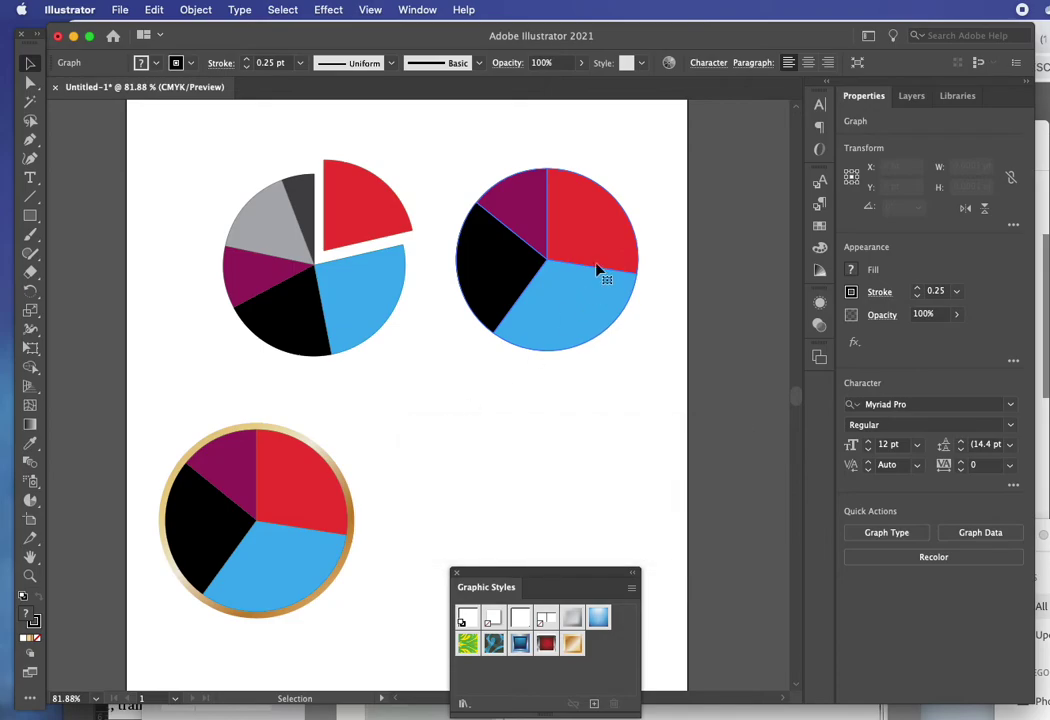
Step: Add a 3D Extrude & Bevel effect to the upper four-slice pie, freely rotated to about 63°, 34° and -23°
{"action": "left_click", "coordinate": [328, 9]}
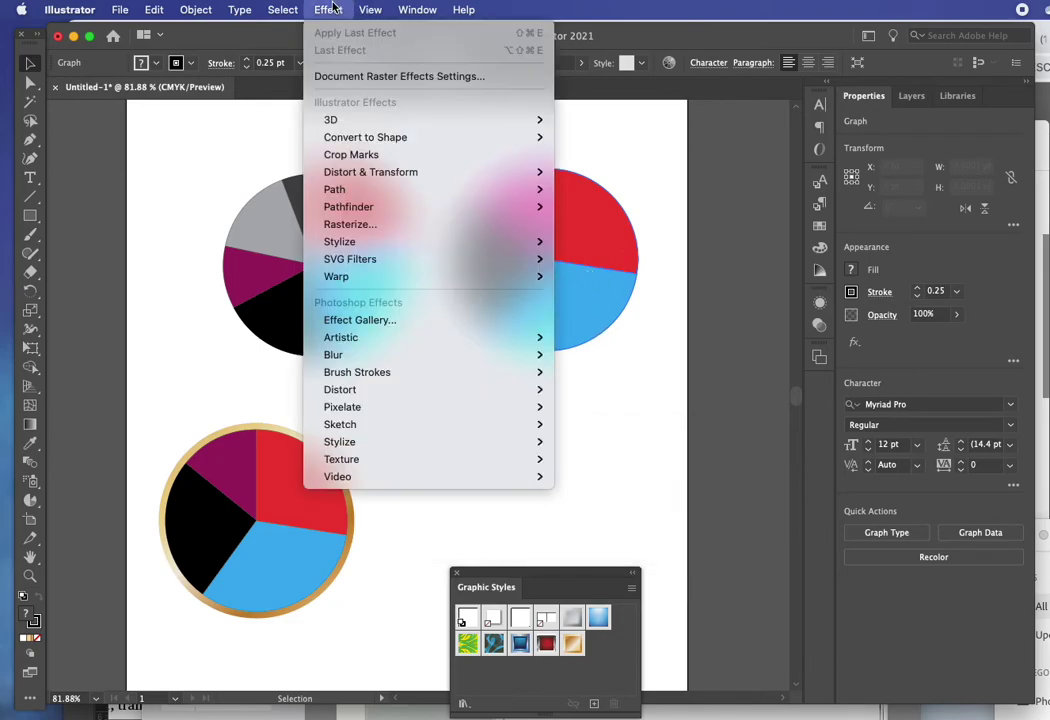
{"action": "mouse_move", "coordinate": [349, 124]}
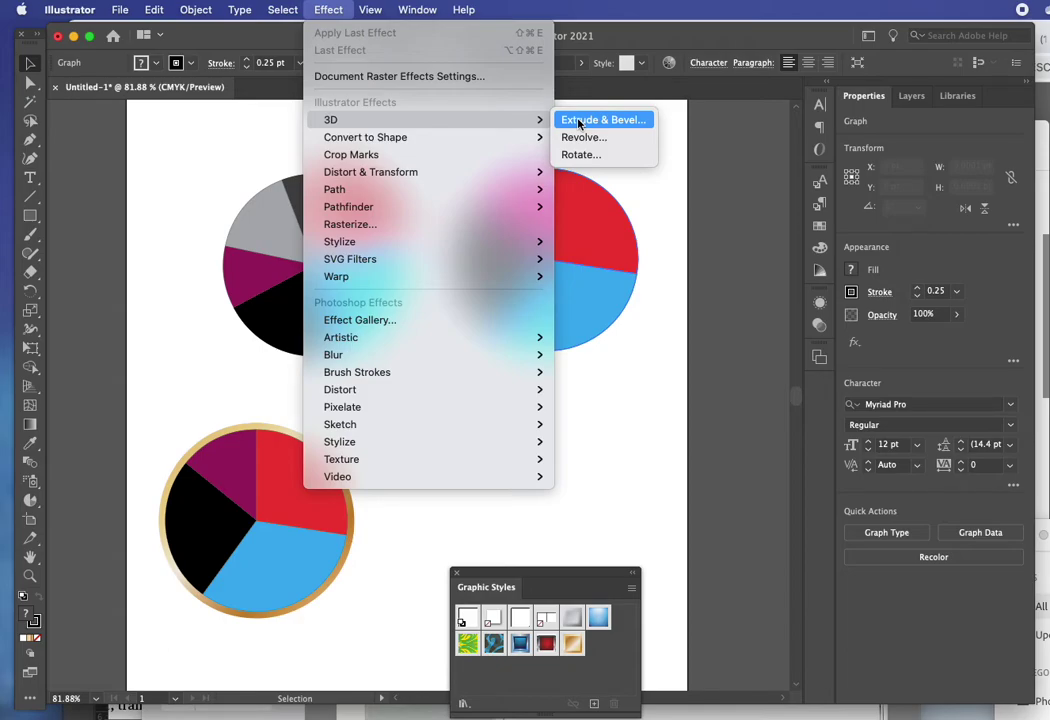
{"action": "left_click", "coordinate": [590, 120]}
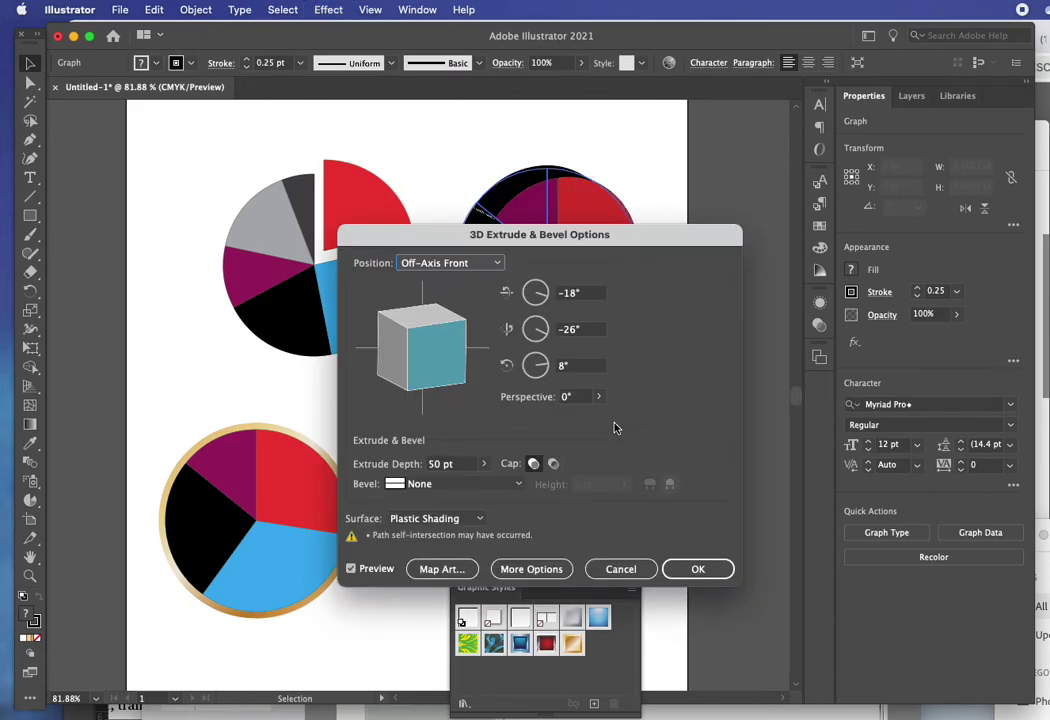
{"action": "left_click_drag", "start_coordinate": [472, 242], "coordinate": [812, 224]}
{"action": "mouse_move", "coordinate": [761, 355]}
{"action": "left_mouse_down"}
{"action": "mouse_move", "coordinate": [738, 342]}
{"action": "mouse_move", "coordinate": [741, 279]}
{"action": "mouse_move", "coordinate": [730, 291]}
{"action": "mouse_move", "coordinate": [740, 290]}
{"action": "left_mouse_up"}
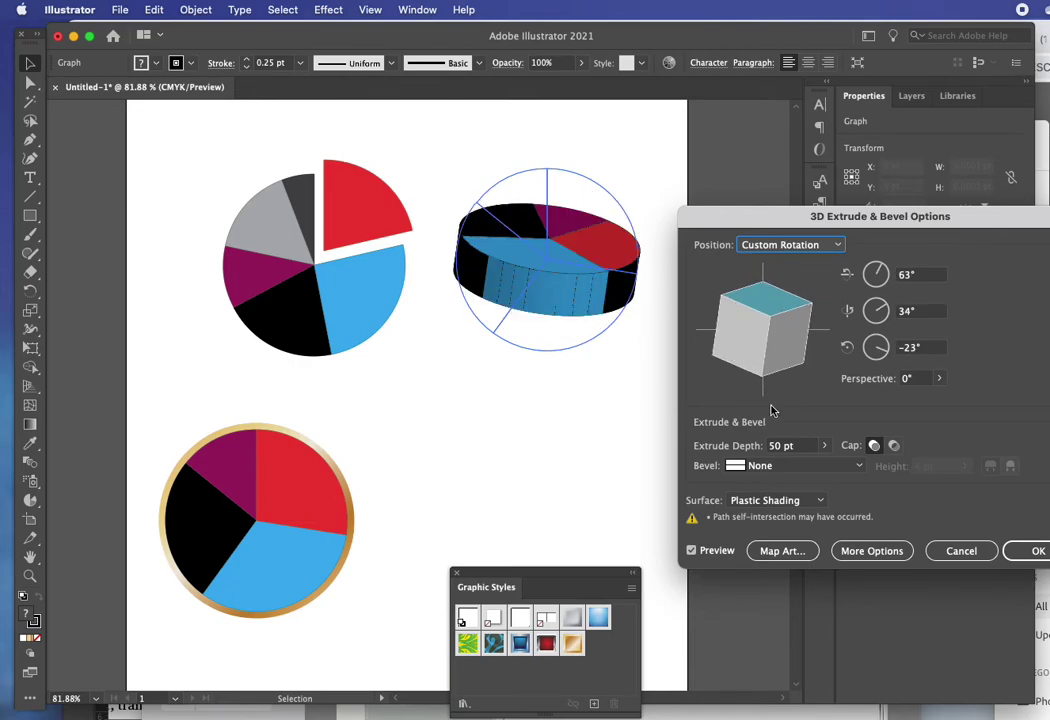
Step: Set the Z and X rotations of the 3D extrusion to 0° and apply the effect
{"action": "left_click", "coordinate": [922, 347]}
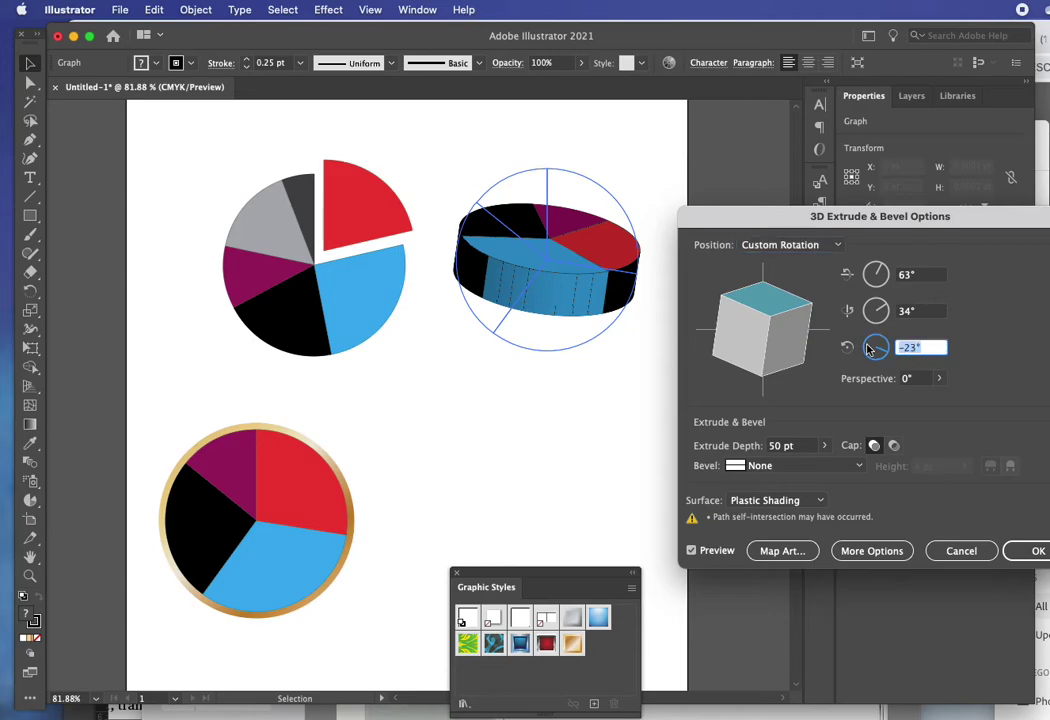
{"action": "type", "text": "0"}
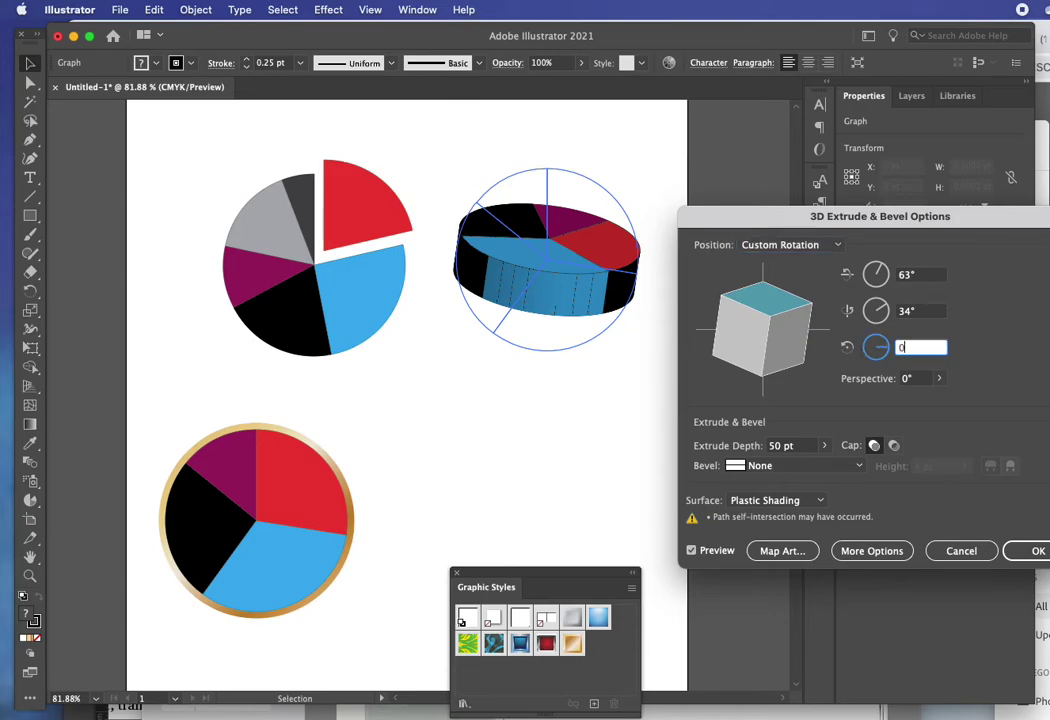
{"action": "left_click", "coordinate": [921, 313]}
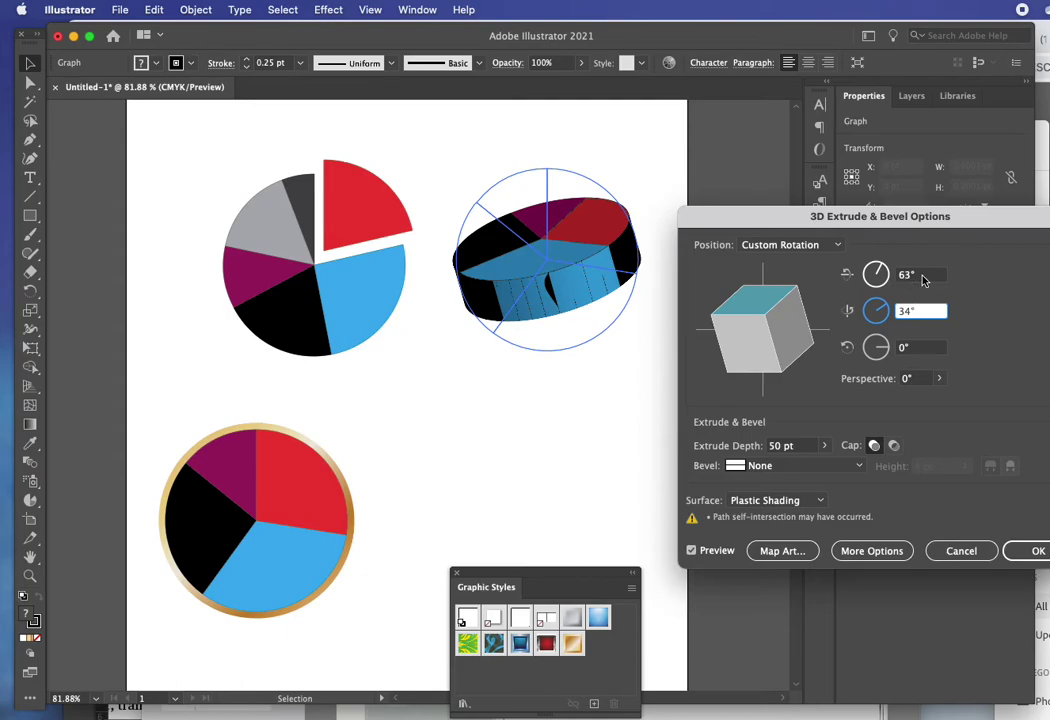
{"action": "left_click", "coordinate": [874, 278]}
{"action": "type", "text": "0"}
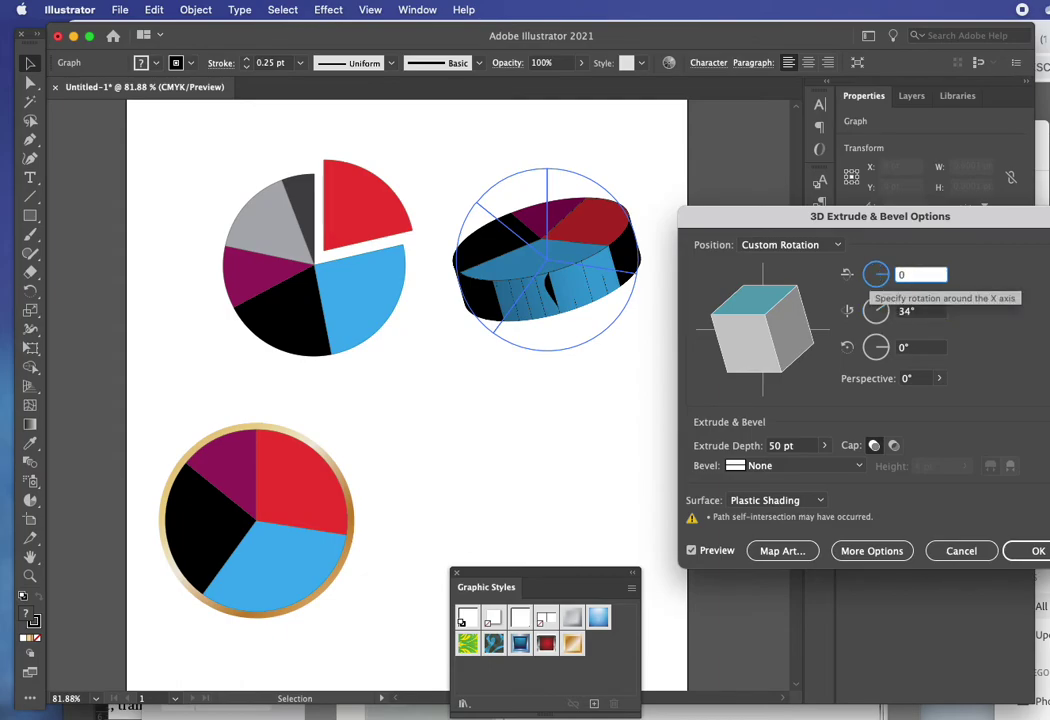
{"action": "key", "text": "Return"}
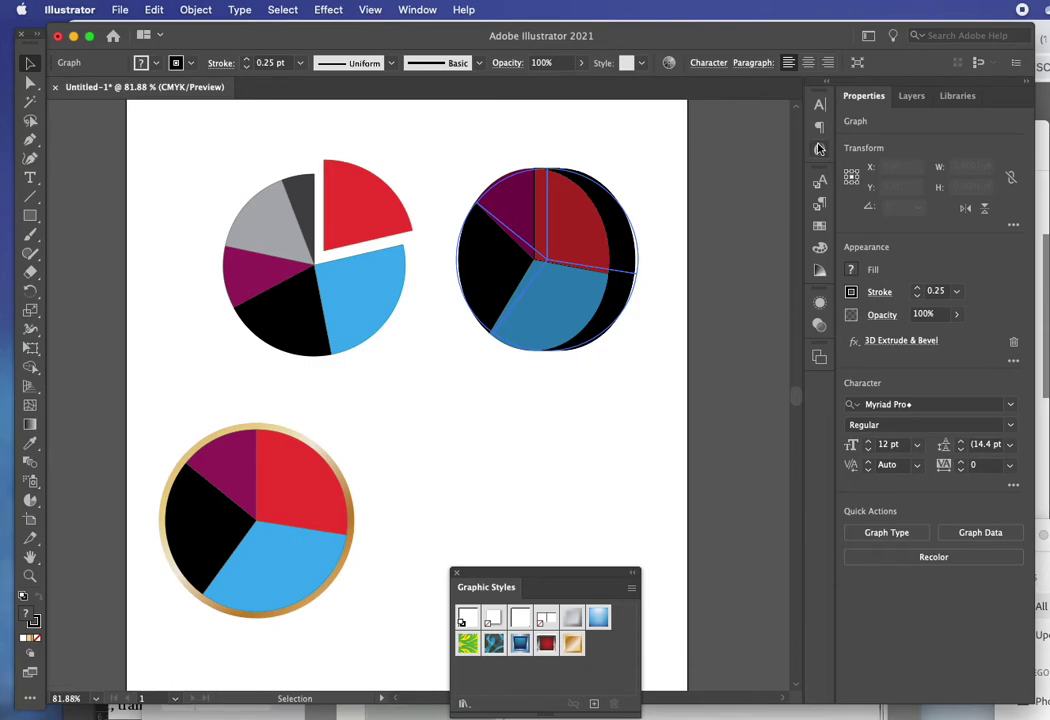
Step: Reopen the pie's 3D Extrude & Bevel settings, rotate it to about 8°, -80° and 80°, and set the extrude depth to 10 pt
{"action": "left_click", "coordinate": [819, 302]}
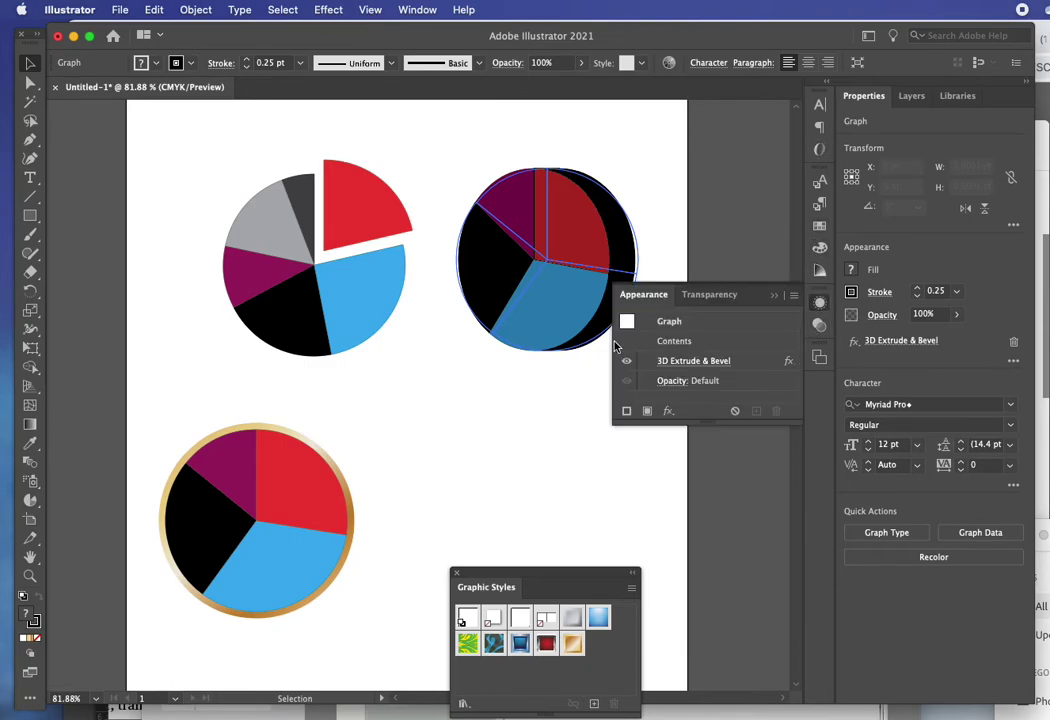
{"action": "left_click", "coordinate": [703, 360]}
{"action": "left_click_drag", "start_coordinate": [760, 217], "coordinate": [518, 385]}
{"action": "mouse_move", "coordinate": [521, 478]}
{"action": "left_mouse_down"}
{"action": "mouse_move", "coordinate": [534, 499]}
{"action": "mouse_move", "coordinate": [558, 471]}
{"action": "mouse_move", "coordinate": [503, 498]}
{"action": "mouse_move", "coordinate": [498, 515]}
{"action": "mouse_move", "coordinate": [507, 498]}
{"action": "mouse_move", "coordinate": [525, 510]}
{"action": "left_mouse_up"}
{"action": "double_click", "coordinate": [554, 615]}
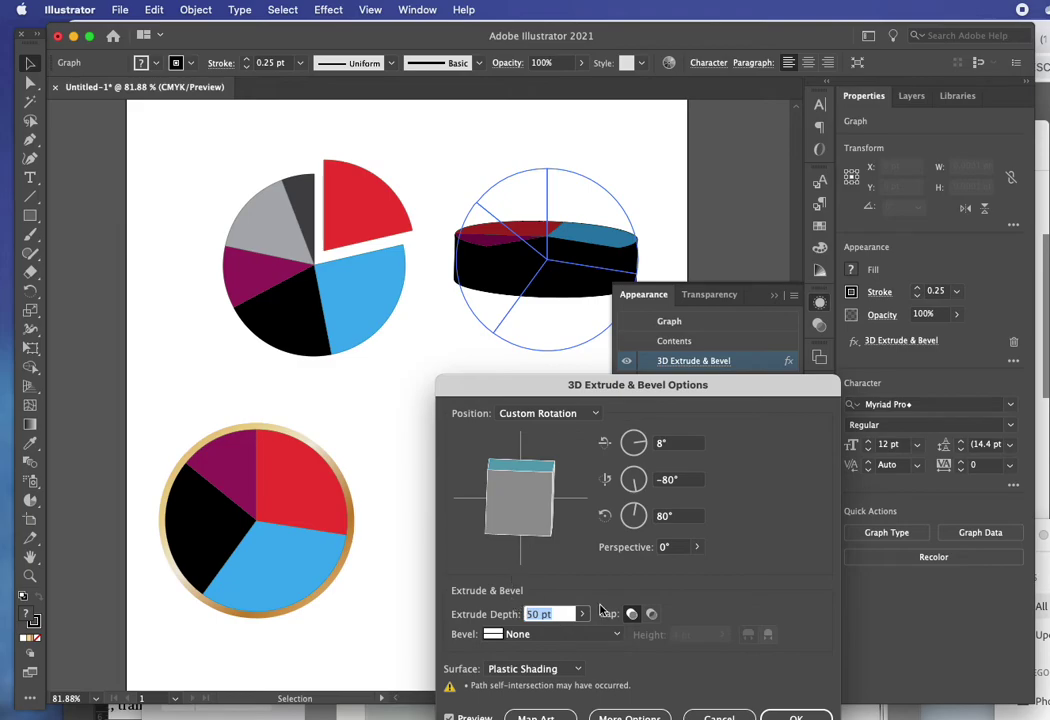
{"action": "type", "text": "10"}
Step: Try an X rotation of 0°, tilt the extruded pie to about -10°, -75° and 98°, and apply the effect settings
{"action": "left_click", "coordinate": [651, 446]}
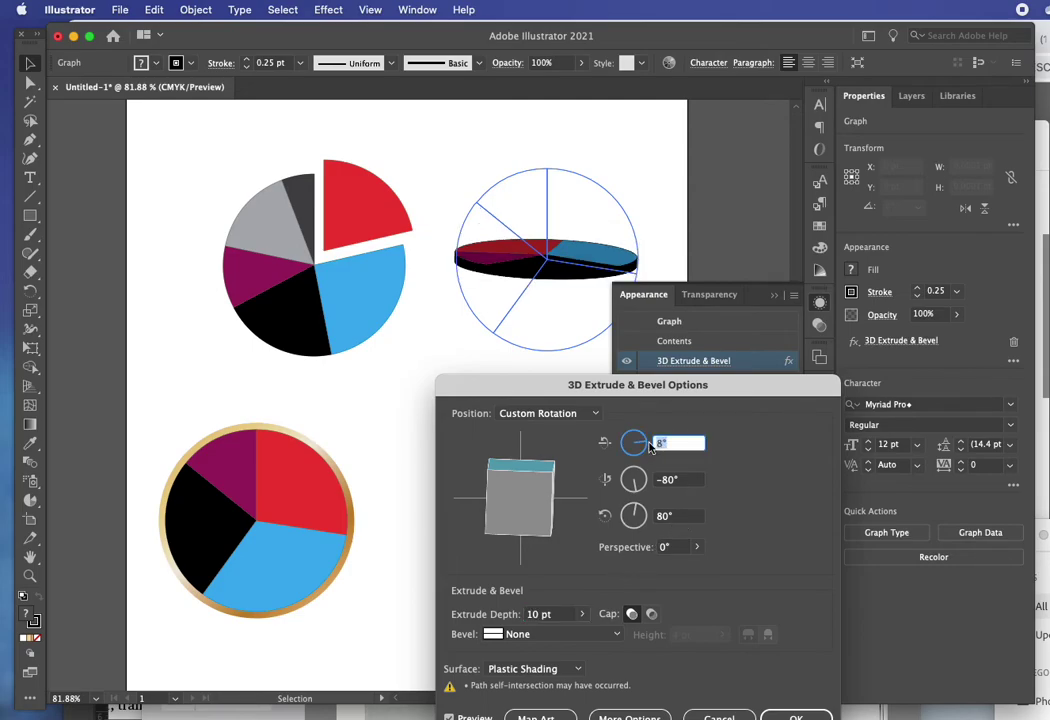
{"action": "type", "text": "0"}
{"action": "left_click", "coordinate": [683, 516]}
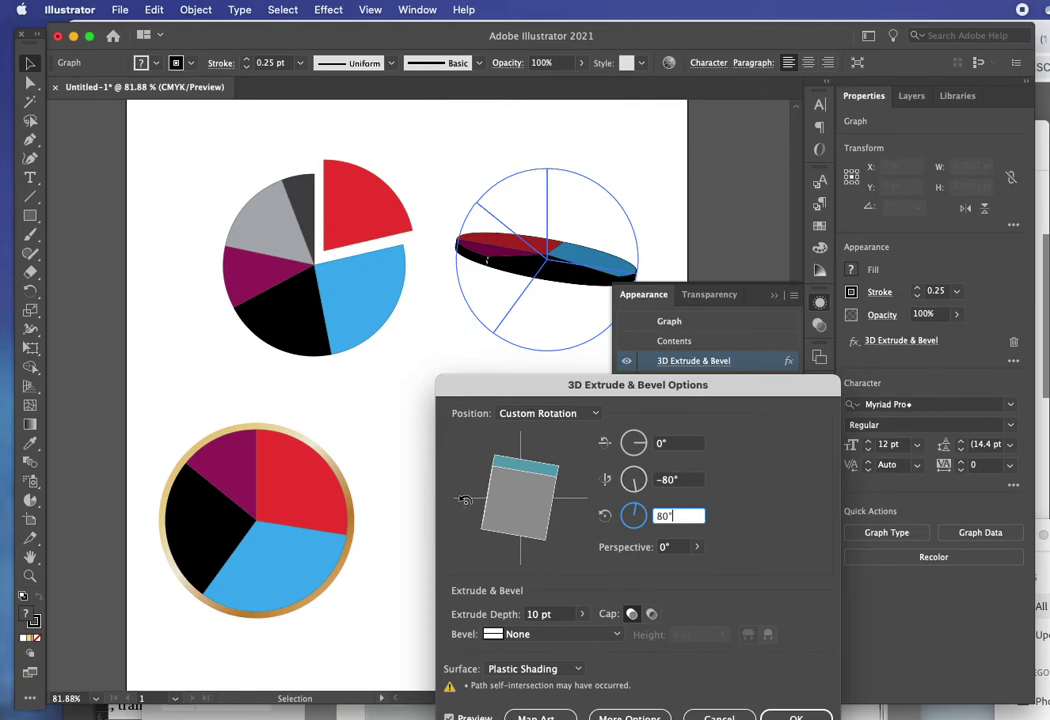
{"action": "mouse_move", "coordinate": [483, 500]}
{"action": "left_mouse_down"}
{"action": "mouse_move", "coordinate": [495, 502]}
{"action": "mouse_move", "coordinate": [480, 497]}
{"action": "left_mouse_up"}
{"action": "mouse_move", "coordinate": [528, 542]}
{"action": "left_mouse_down"}
{"action": "mouse_move", "coordinate": [546, 535]}
{"action": "mouse_move", "coordinate": [534, 515]}
{"action": "left_mouse_up"}
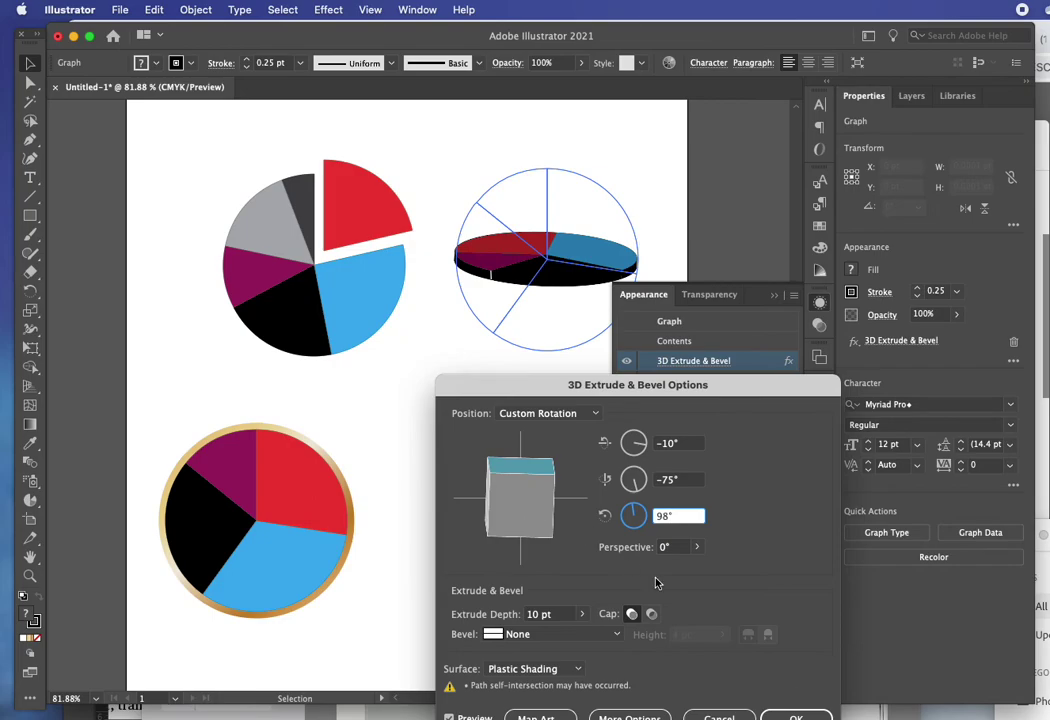
{"action": "left_click_drag", "start_coordinate": [638, 384], "coordinate": [648, 292]}
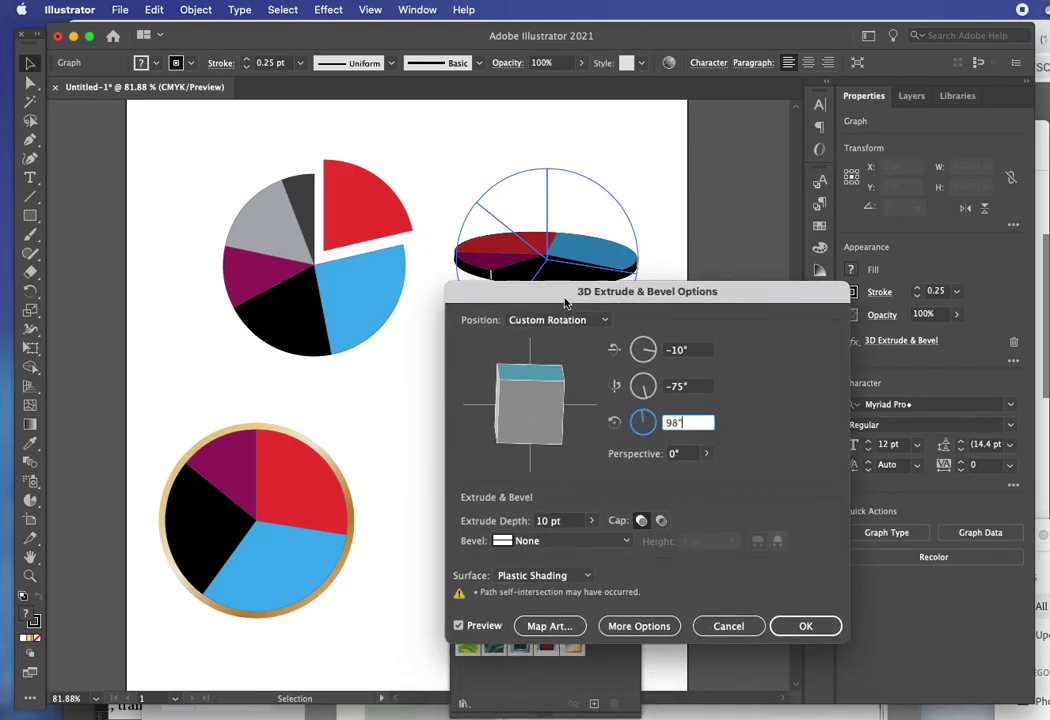
{"action": "left_click", "coordinate": [805, 626]}
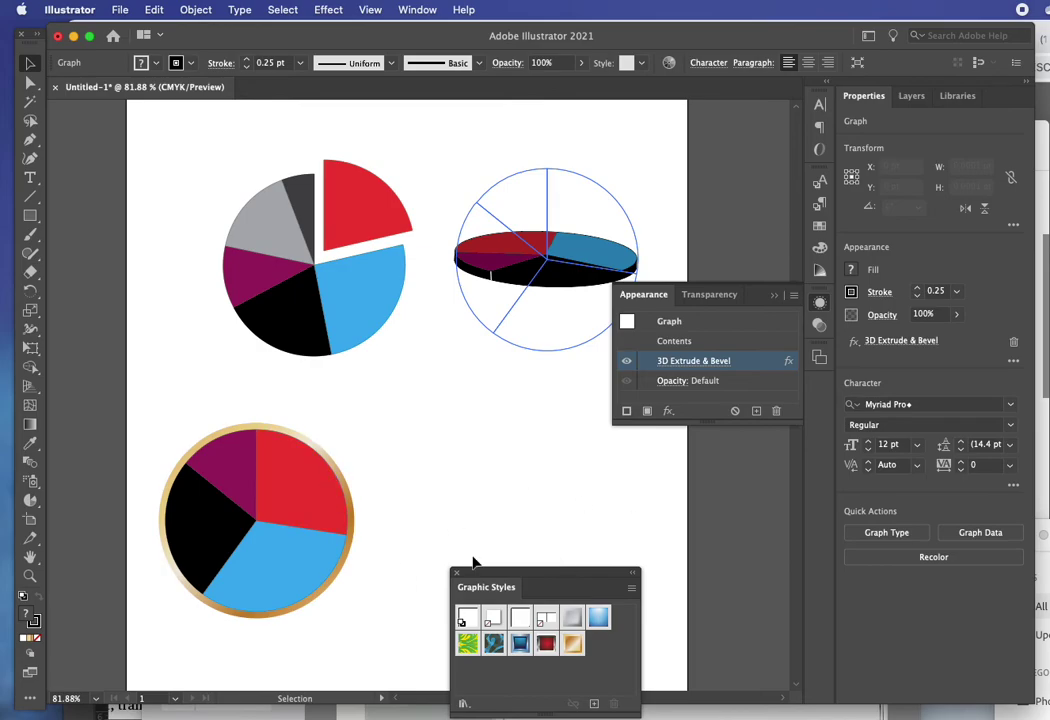
Step: Create a column graph 237.069 pt wide and 227.5862 pt high in the empty area below the extruded pie
{"action": "left_click", "coordinate": [31, 502]}
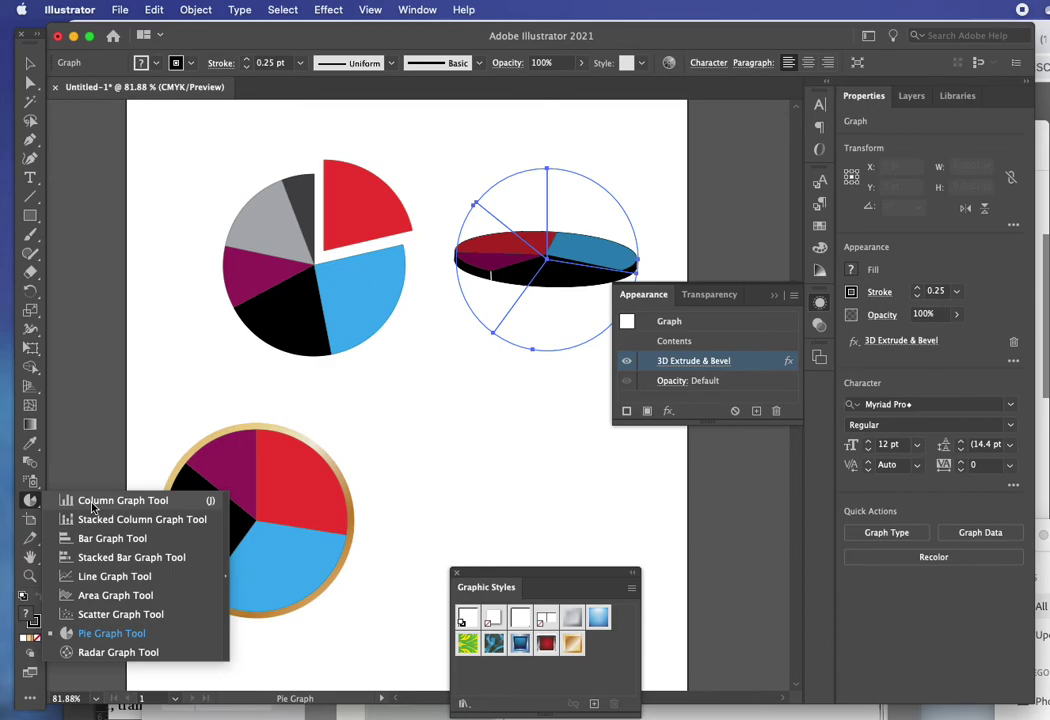
{"action": "left_click", "coordinate": [92, 500]}
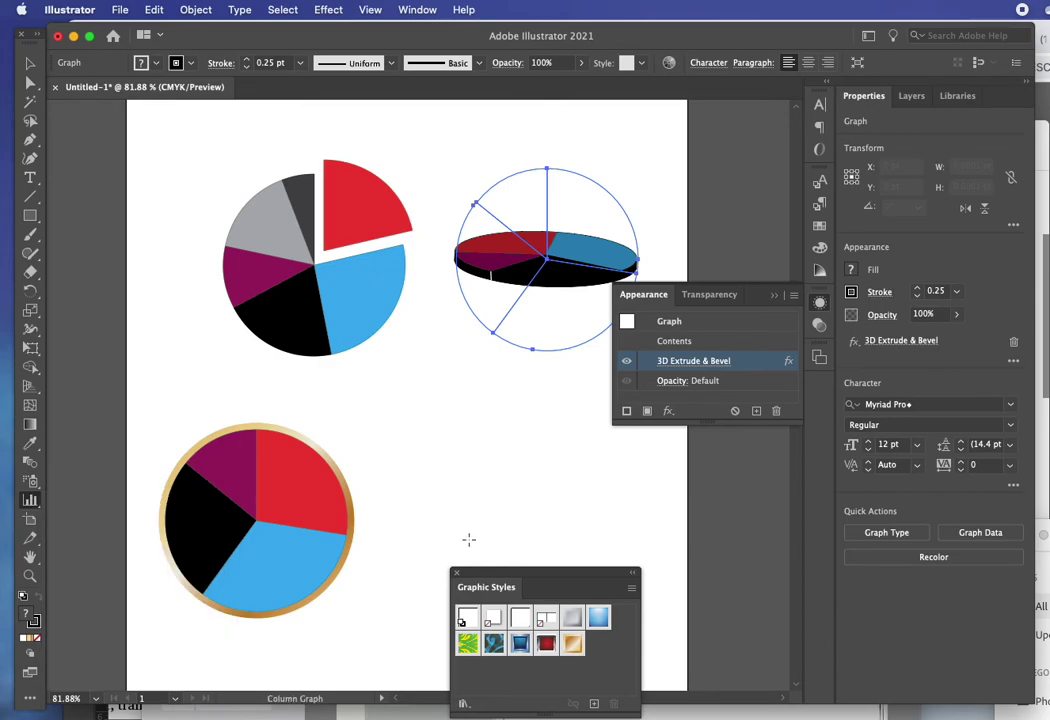
{"action": "left_click", "coordinate": [438, 438]}
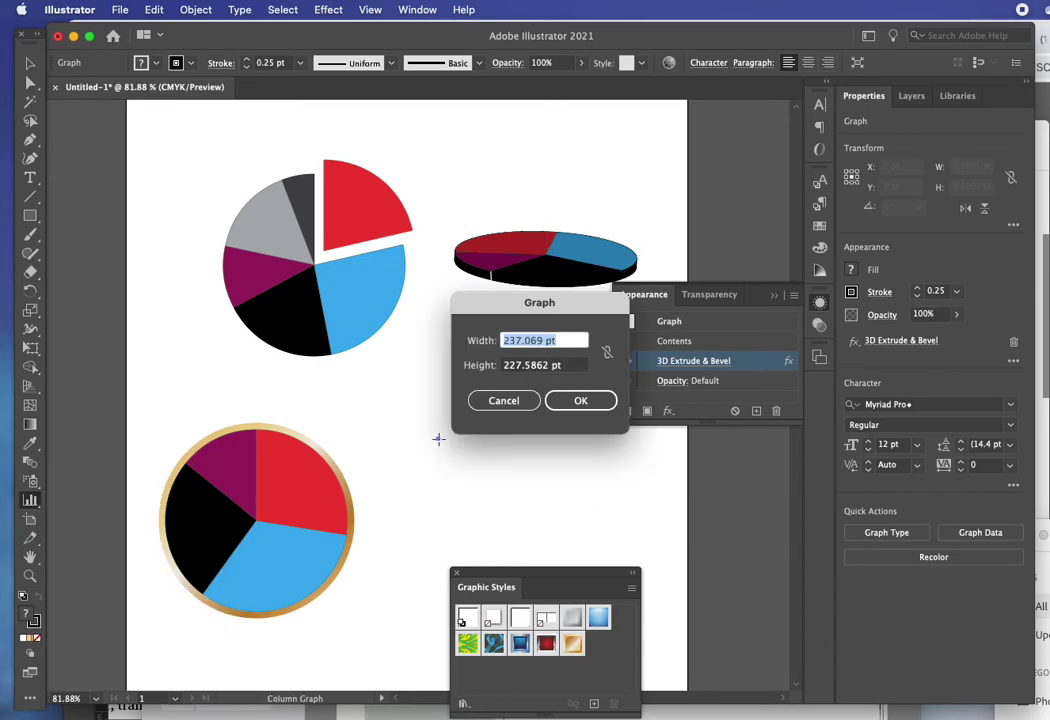
{"action": "left_click", "coordinate": [584, 401]}
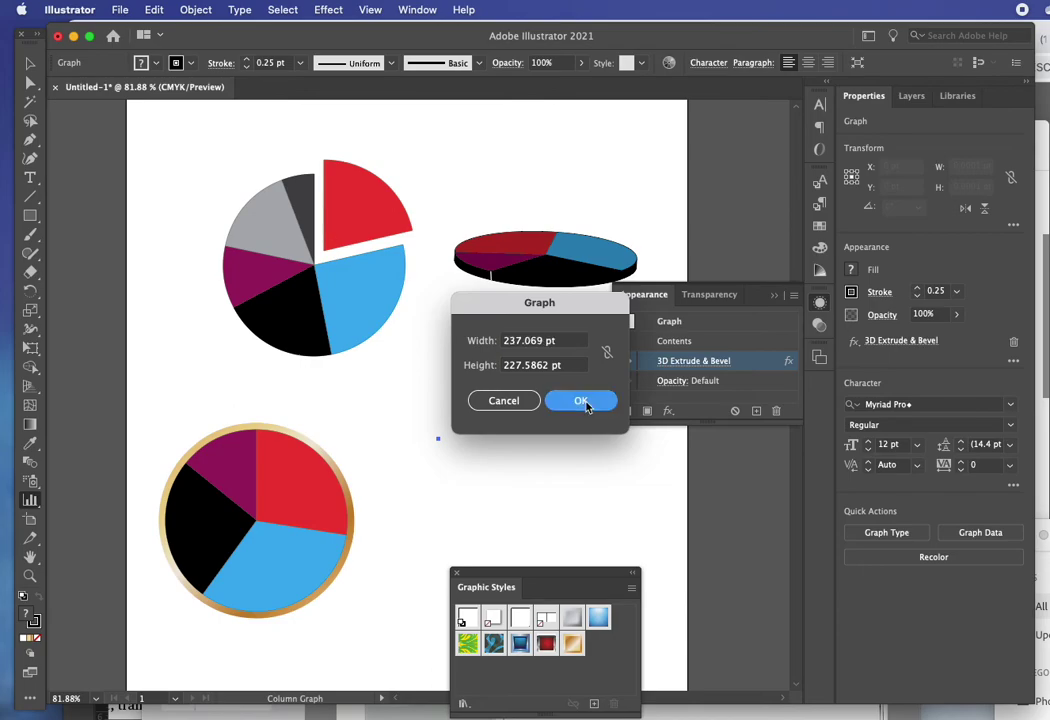
Step: Add 33, 26 and 5 after the first value in the column graph's data row and apply the data
{"action": "left_click_drag", "start_coordinate": [511, 429], "coordinate": [632, 228]}
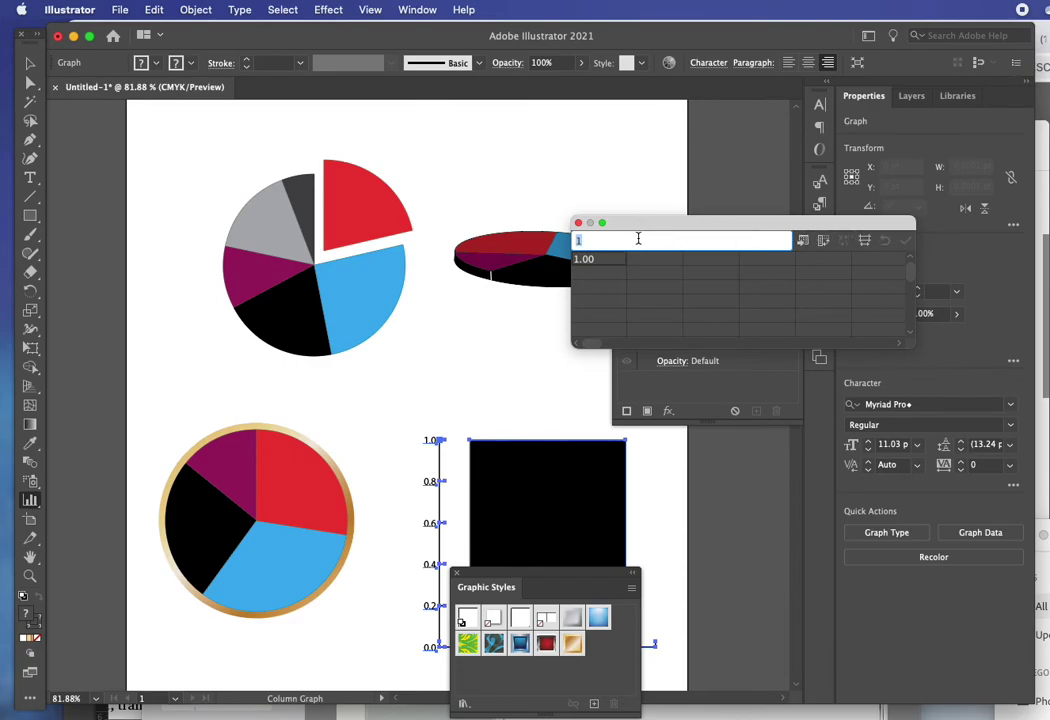
{"action": "key", "text": "Tab"}
{"action": "type", "text": "3"}
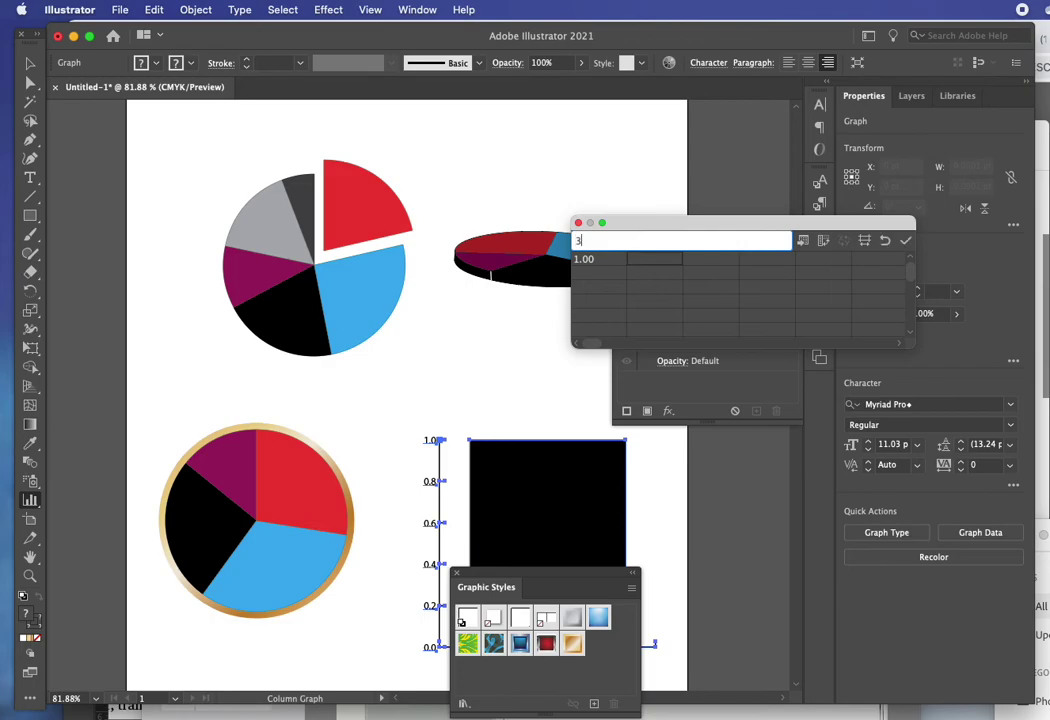
{"action": "key", "text": "Tab"}
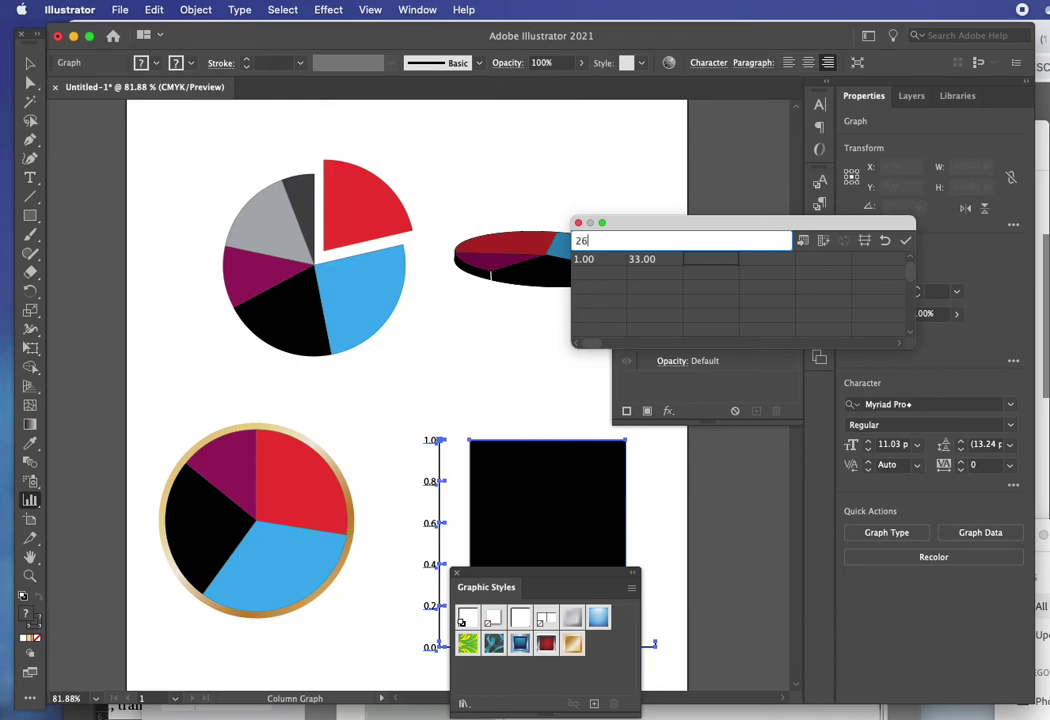
{"action": "key", "text": "Tab"}
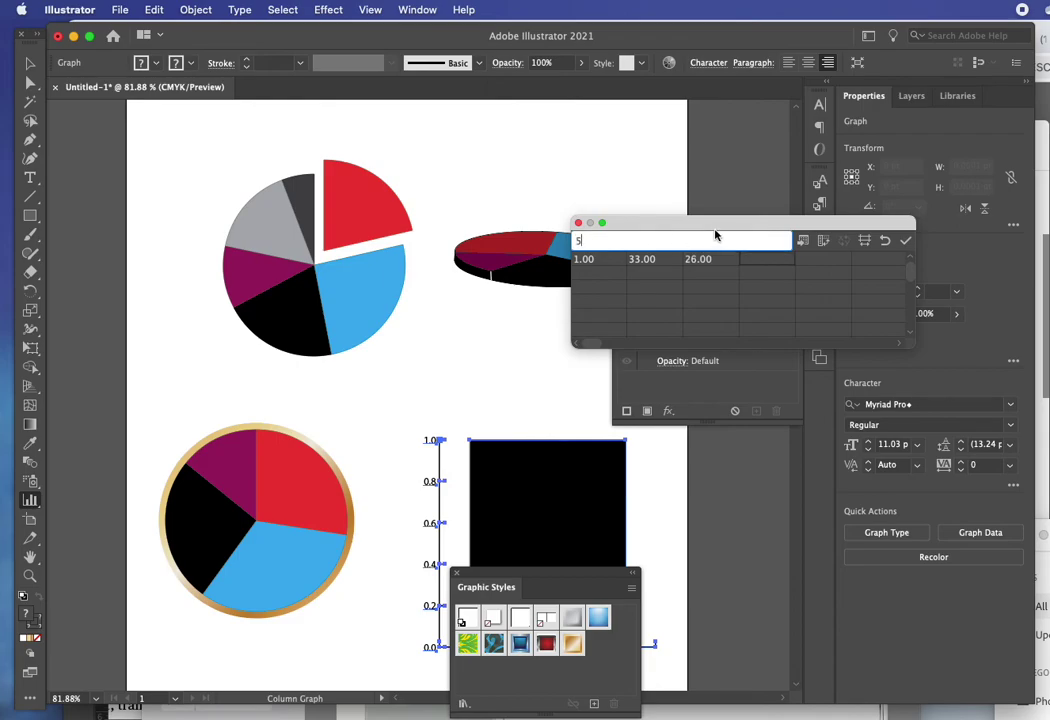
{"action": "left_click", "coordinate": [905, 240]}
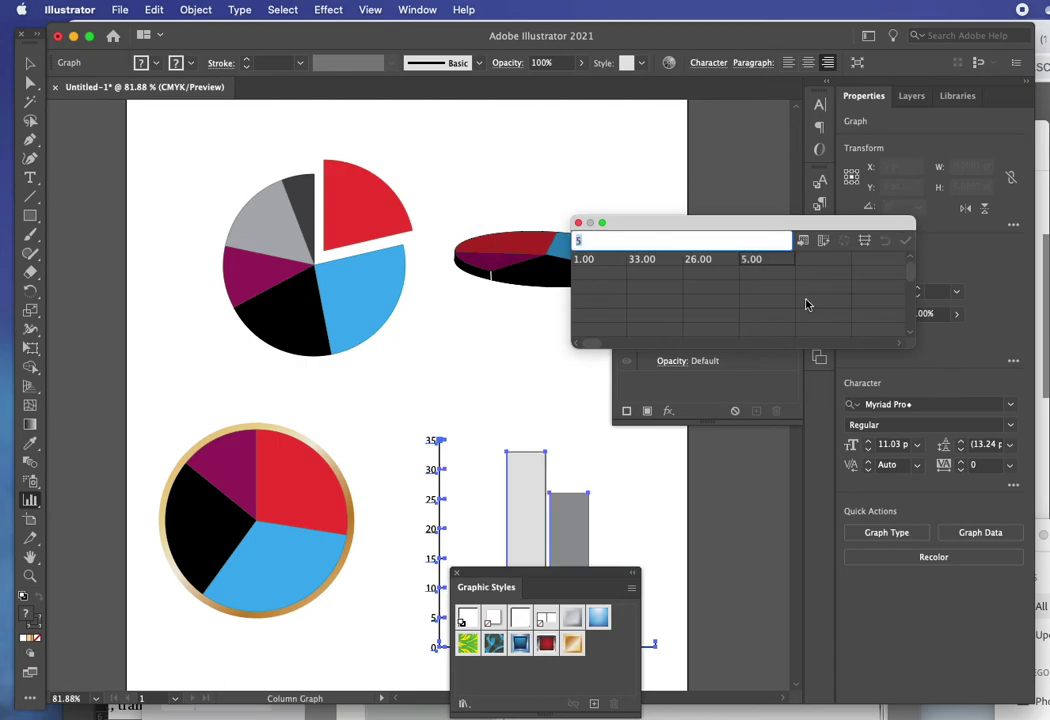
Step: Move the Graphic Styles panel clear of the column graph and select the whole graph
{"action": "left_click_drag", "start_coordinate": [521, 575], "coordinate": [878, 600]}
{"action": "left_click", "coordinate": [606, 549]}
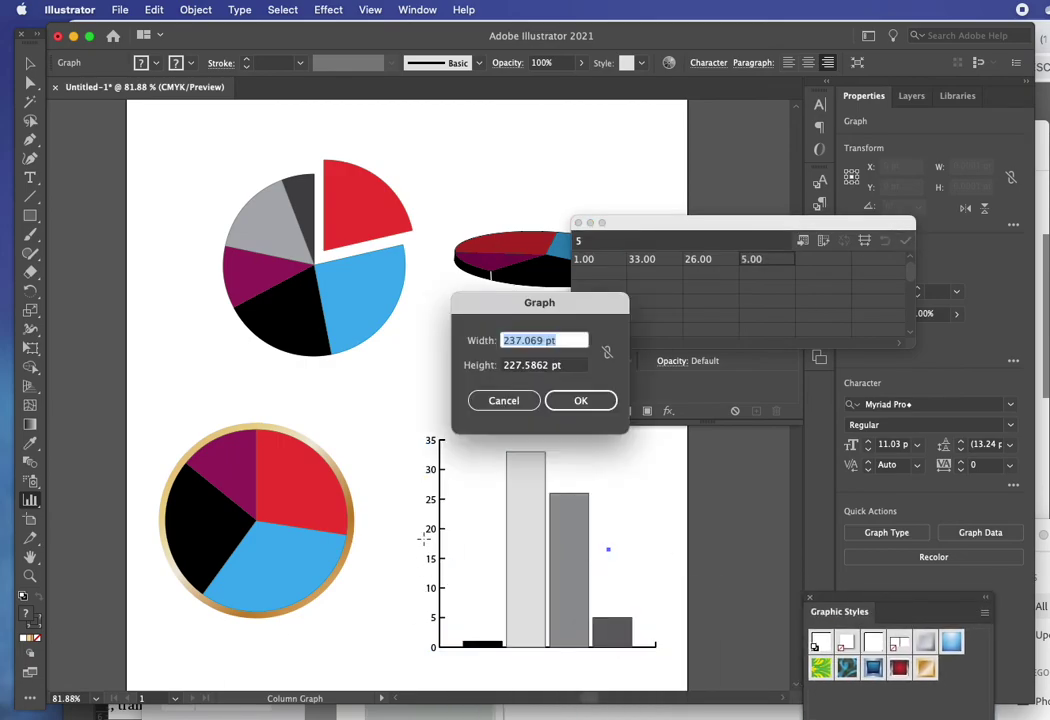
{"action": "left_click", "coordinate": [500, 401]}
{"action": "left_click", "coordinate": [30, 63]}
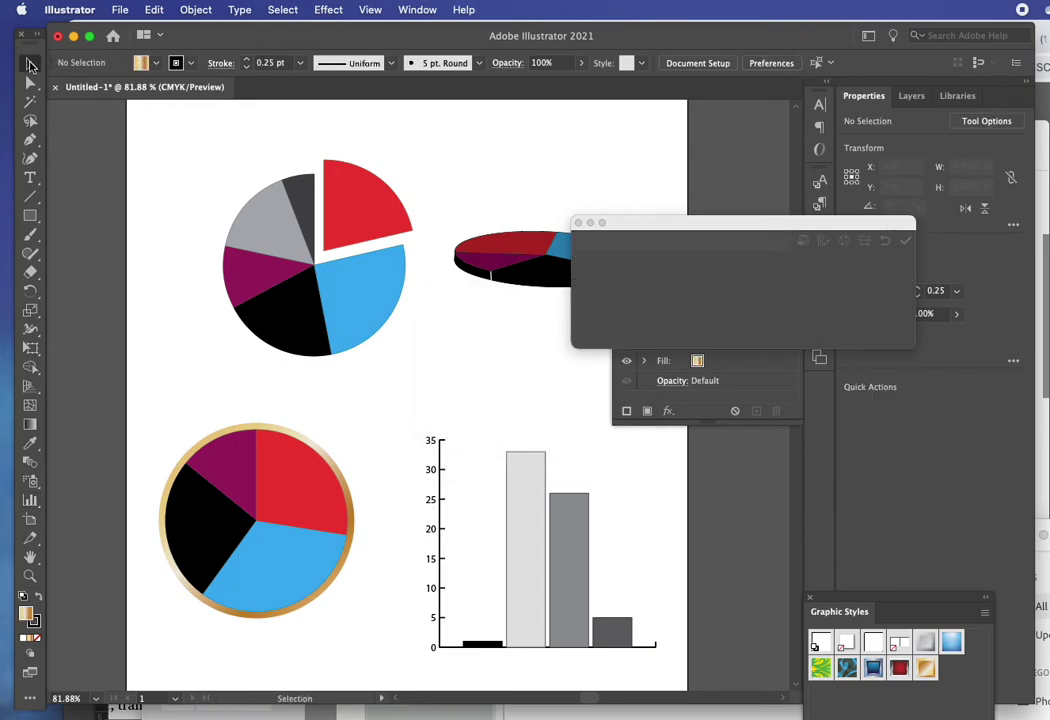
{"action": "left_click", "coordinate": [565, 625]}
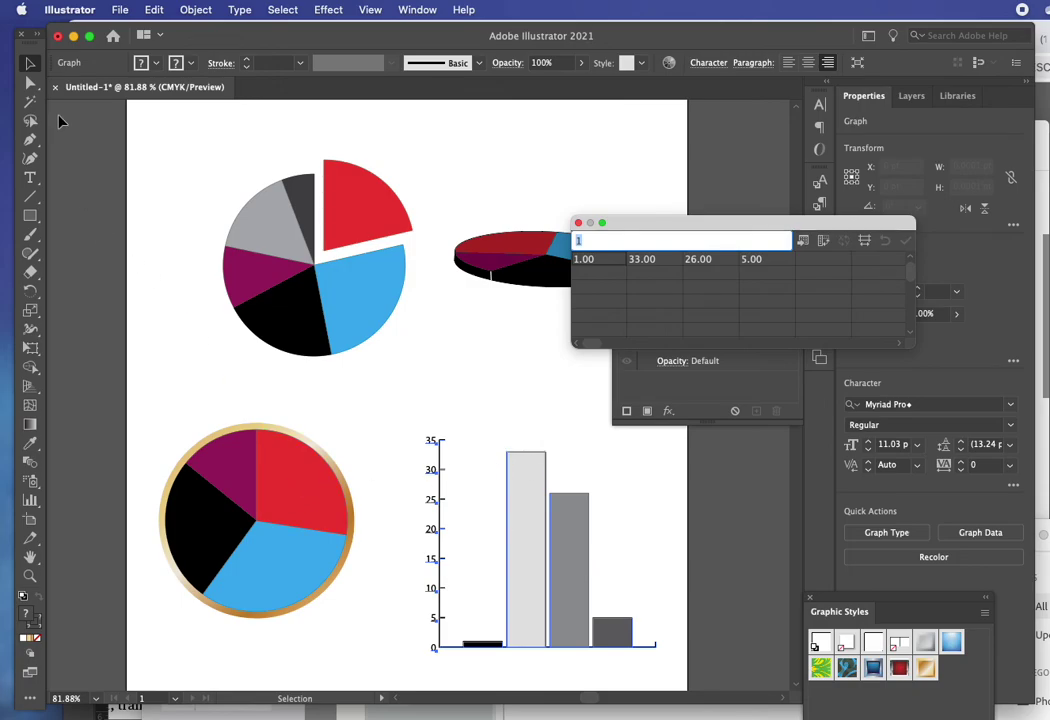
Step: Close the graph data window and directly select only the column graph's axis lines, tick marks and value labels
{"action": "left_click", "coordinate": [30, 82]}
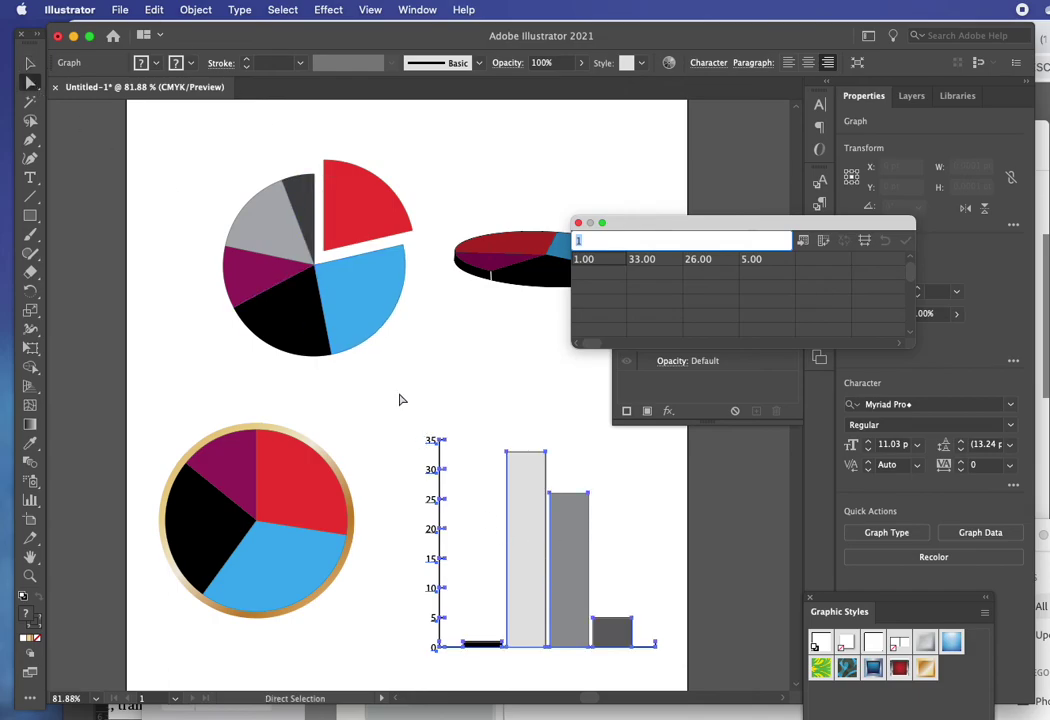
{"action": "left_click", "coordinate": [579, 224]}
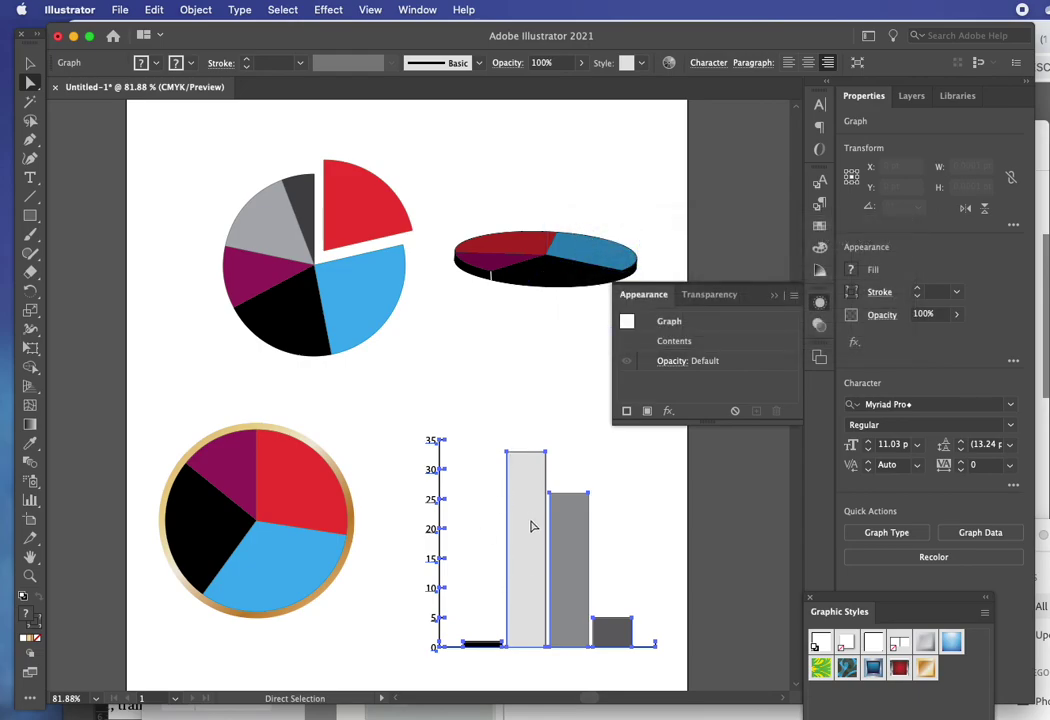
{"action": "left_click", "coordinate": [415, 425]}
{"action": "left_click_drag", "start_coordinate": [397, 414], "coordinate": [457, 669]}
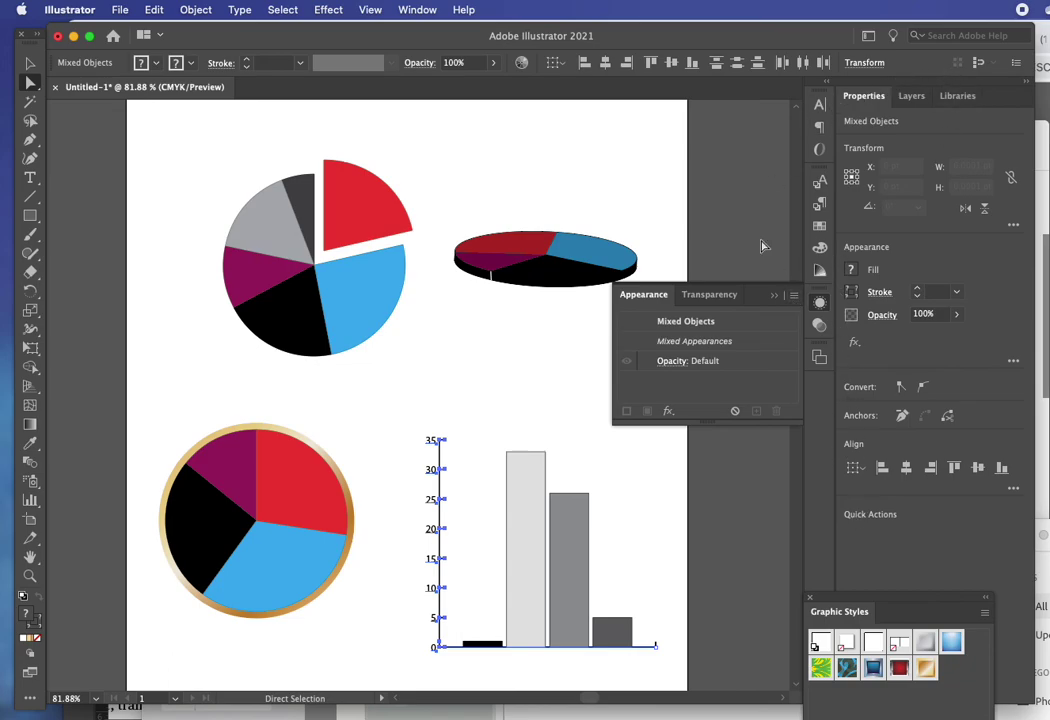
Step: Set both fill and stroke to None for the column graph's axes and value labels, then deselect them
{"action": "left_click", "coordinate": [420, 10]}
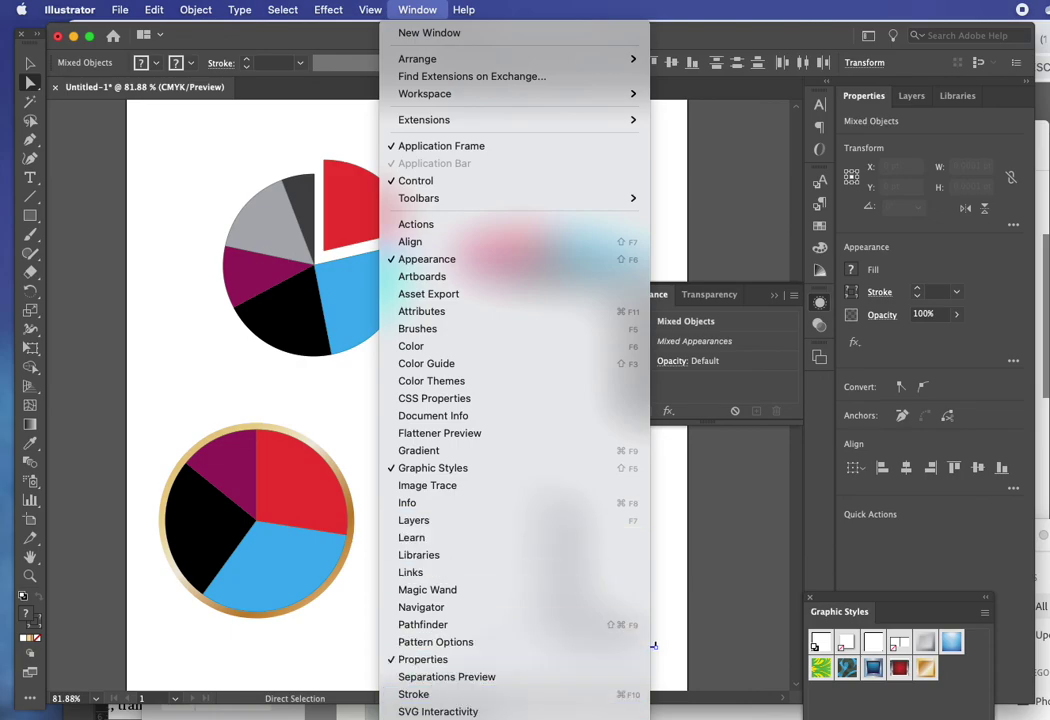
{"action": "left_click", "coordinate": [430, 718]}
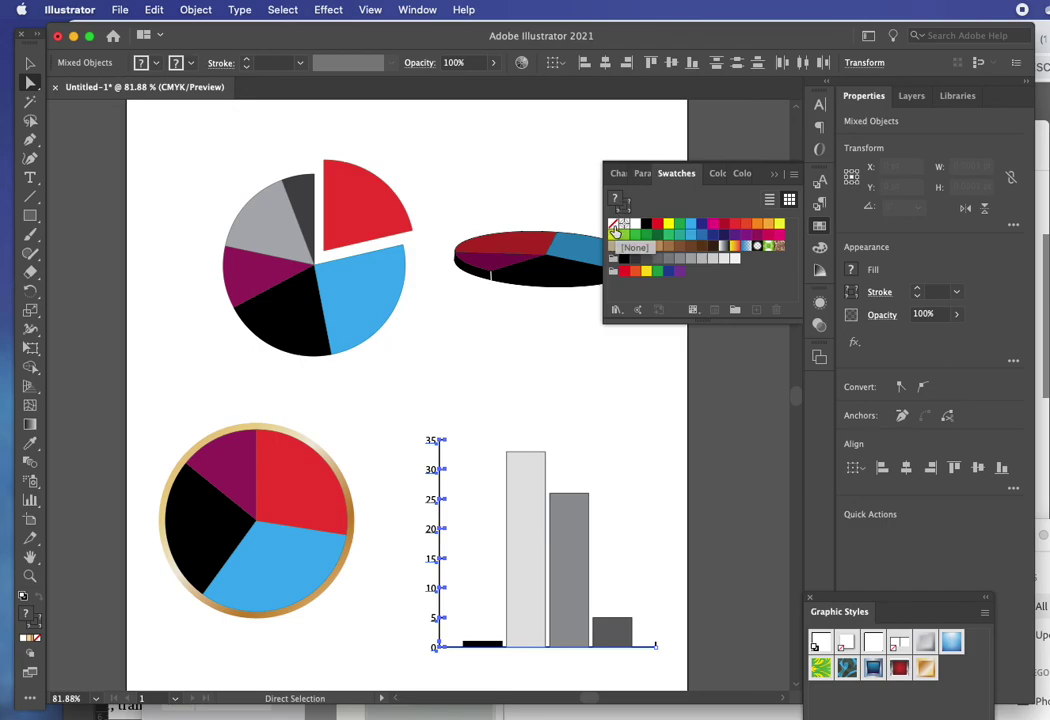
{"action": "left_click", "coordinate": [570, 245]}
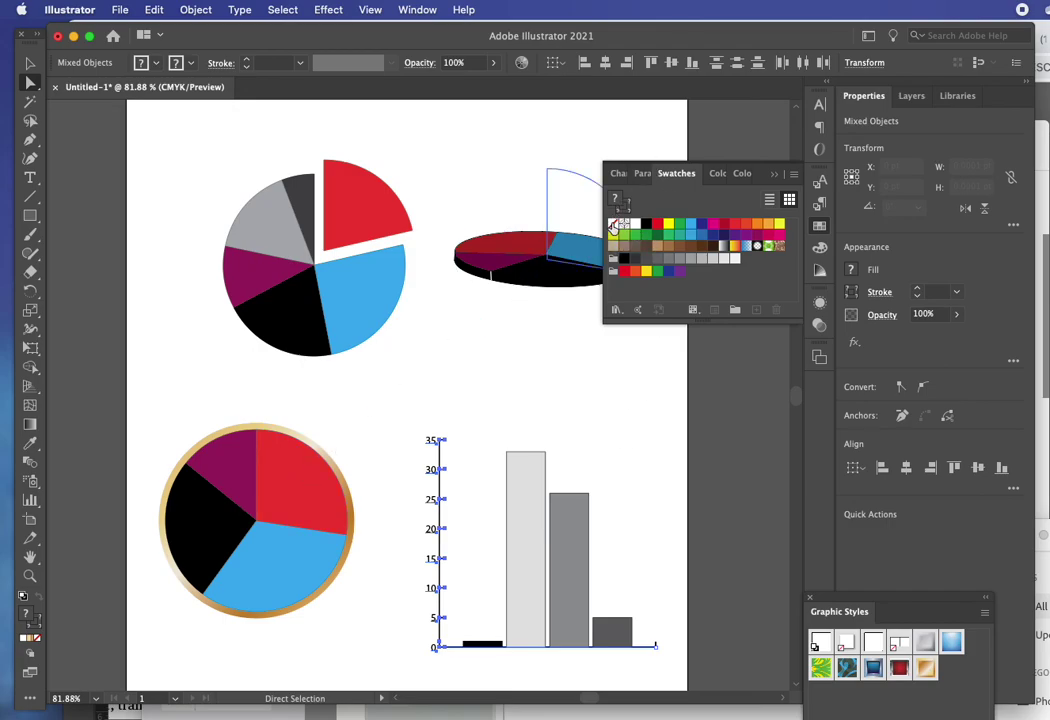
{"action": "left_click", "coordinate": [614, 224]}
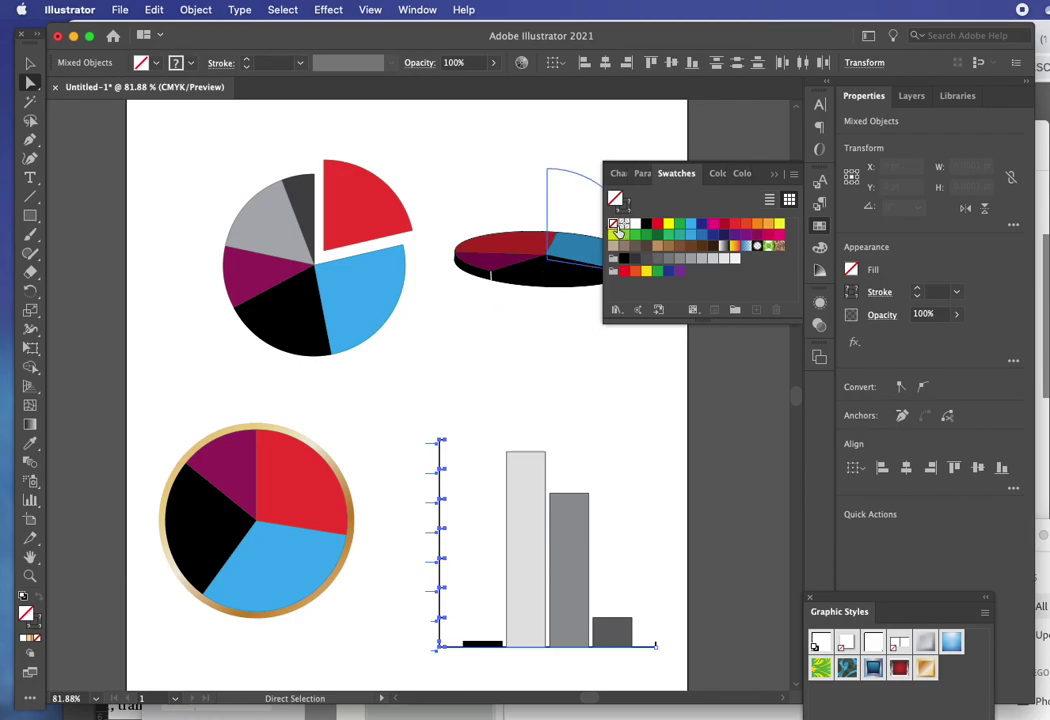
{"action": "left_click", "coordinate": [623, 206]}
{"action": "left_click", "coordinate": [613, 224]}
{"action": "left_click", "coordinate": [558, 366]}
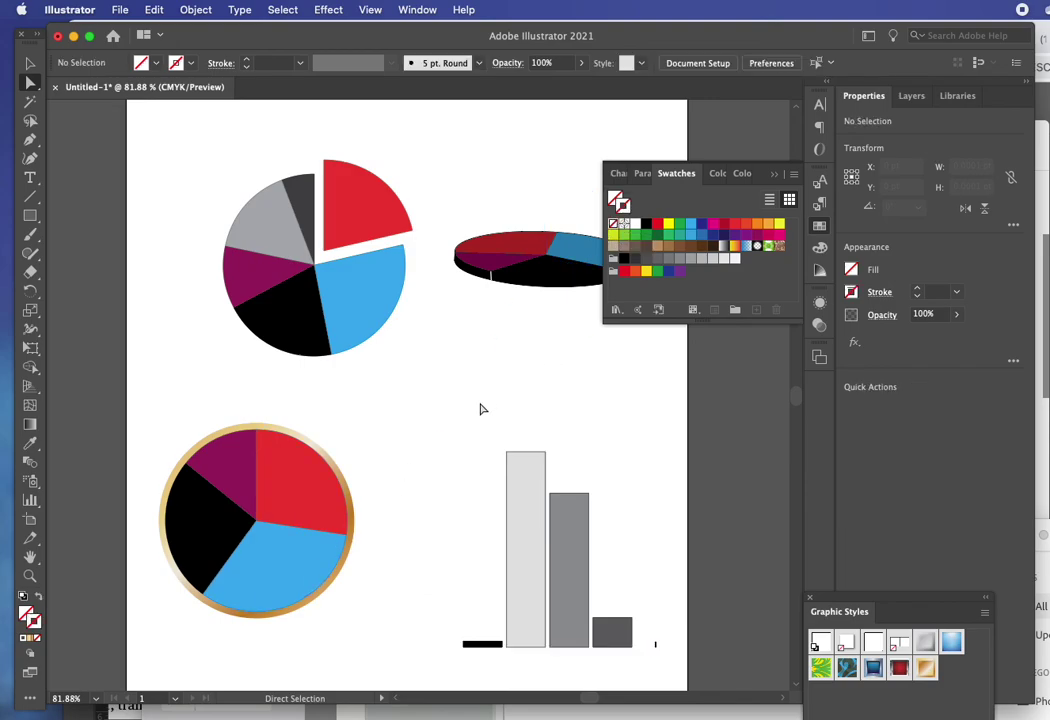